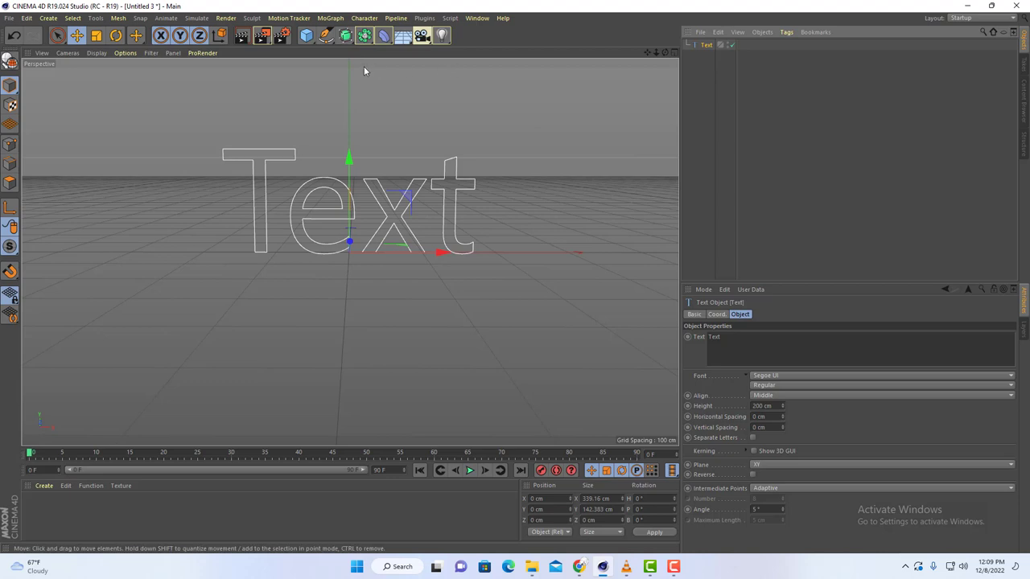
# Add an Extrude generator and nest the Text spline under it to give the text depth.
pyautogui.click(345, 35)
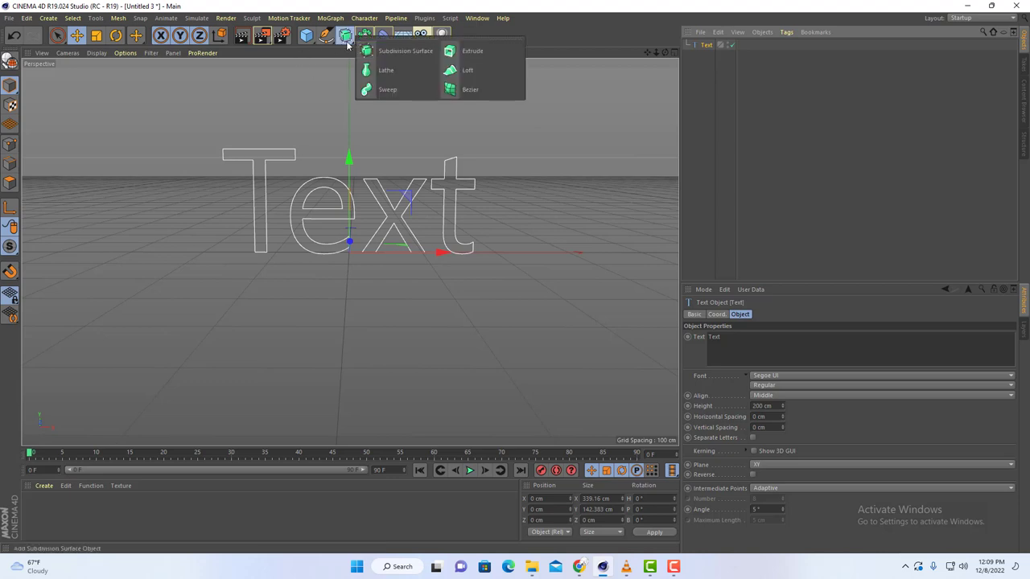
pyautogui.keyDown('alt'); pyautogui.click(486, 54); pyautogui.keyUp('alt')
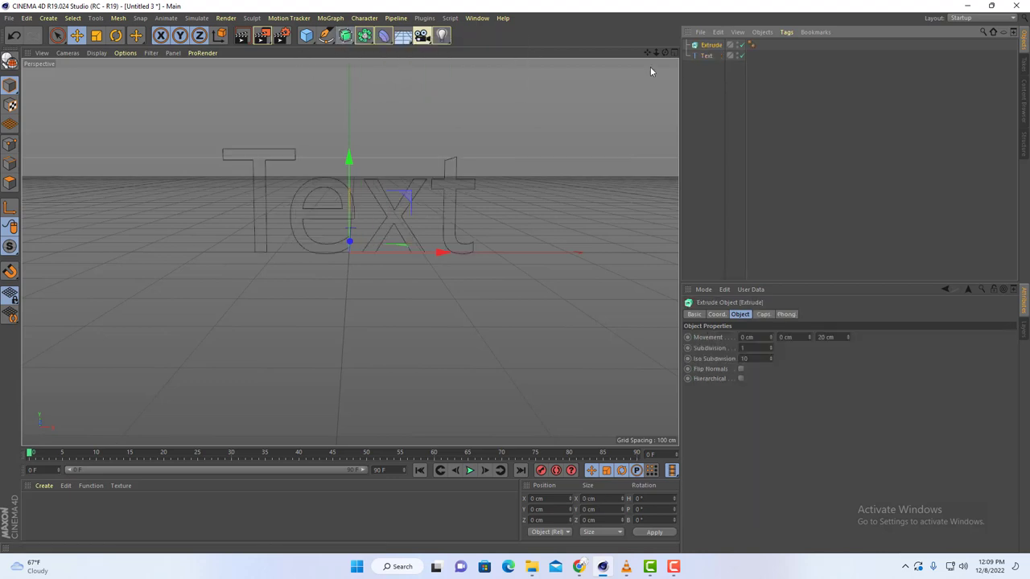
pyautogui.click(711, 56)
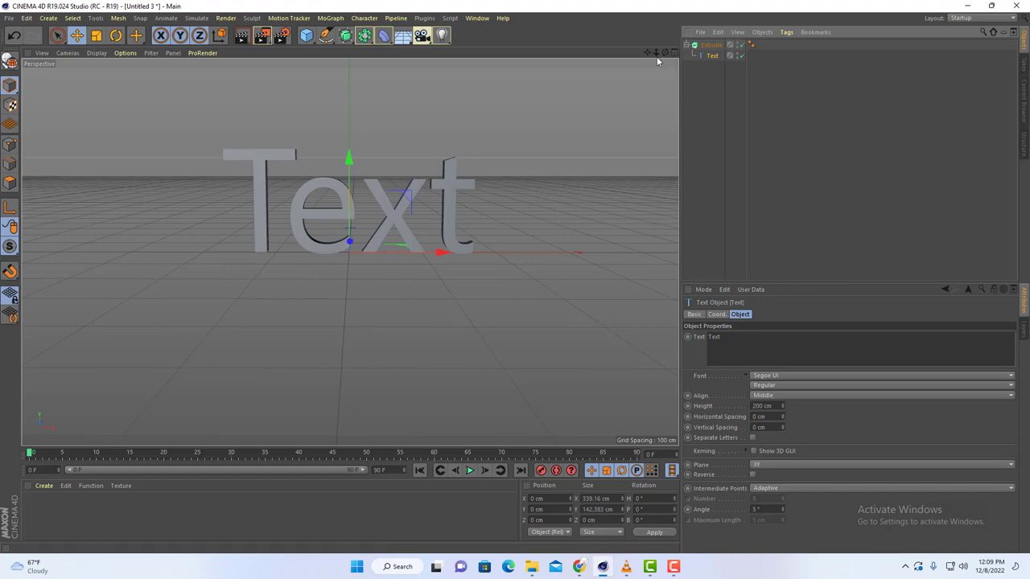
# Create an Instance of the Text spline and place it below the Extrude hierarchy.
pyautogui.moveTo(655, 53); pyautogui.dragTo(659, 75)
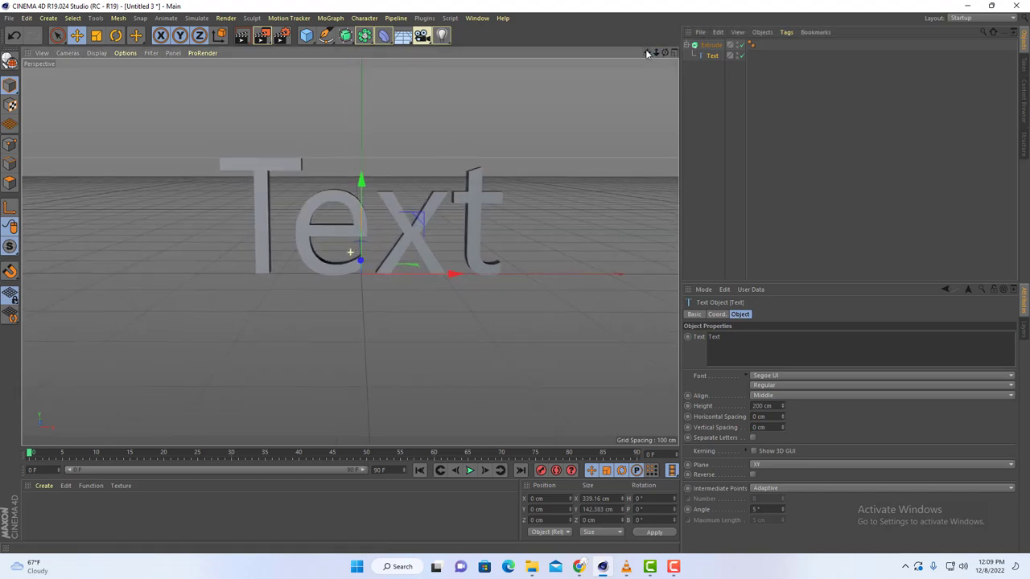
pyautogui.click(711, 57)
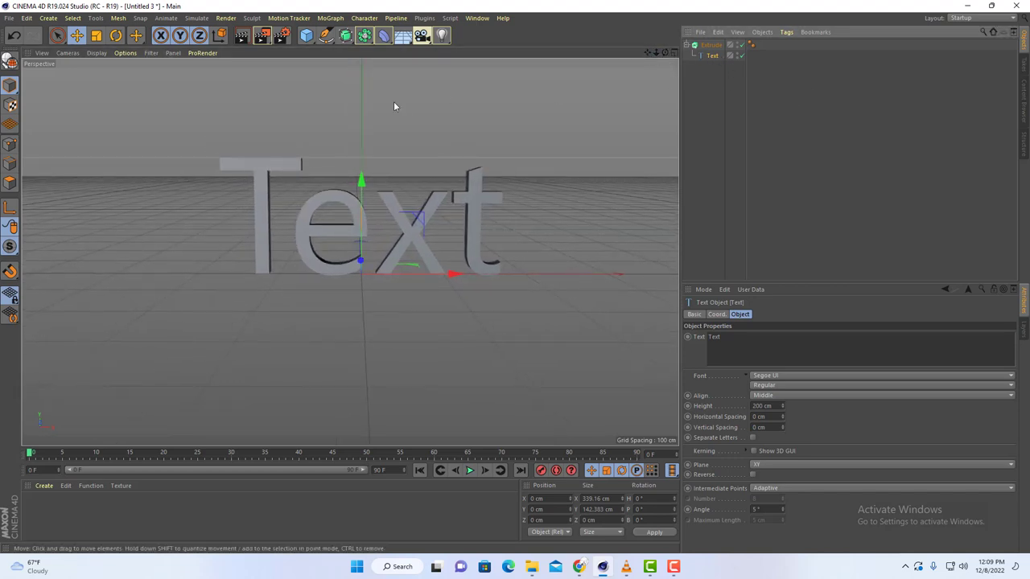
pyautogui.click(363, 36)
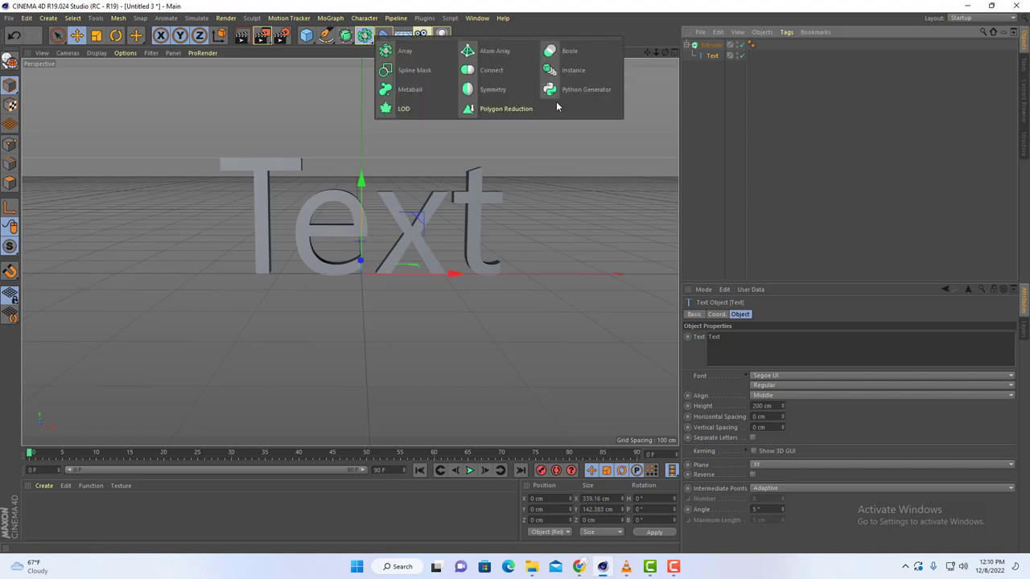
pyautogui.click(562, 71)
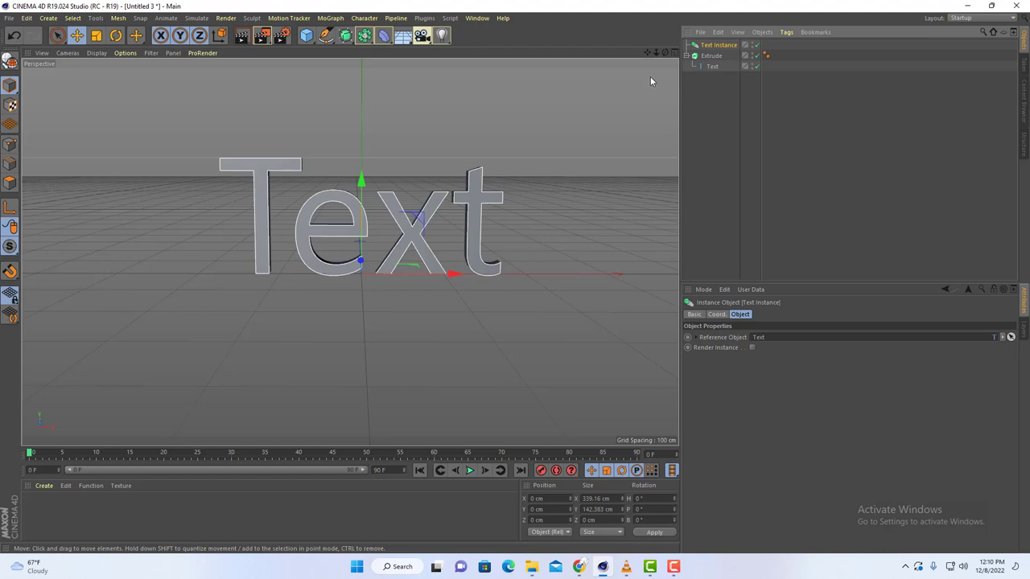
pyautogui.moveTo(718, 46); pyautogui.dragTo(718, 70)
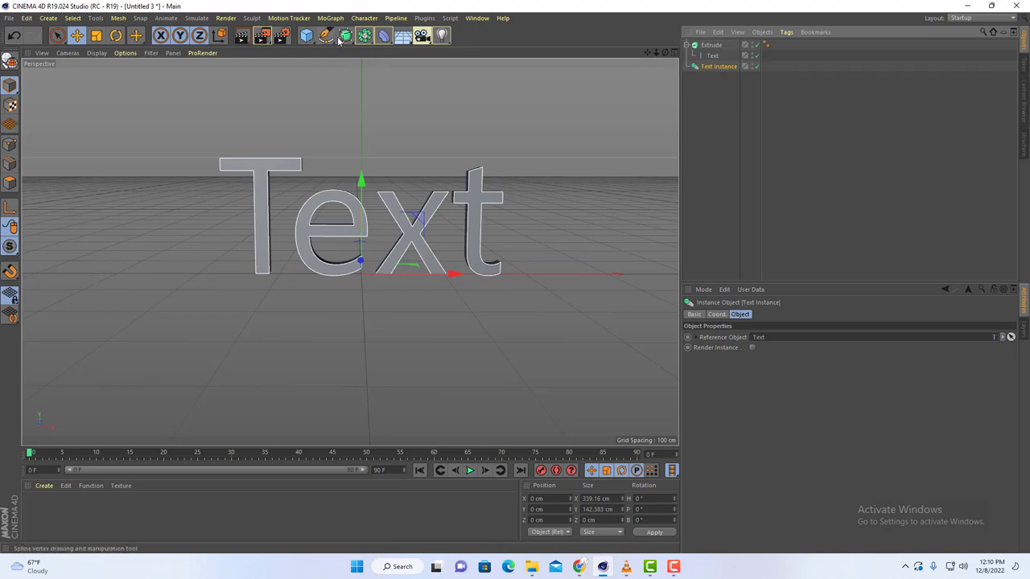
# Add a Sweep generator below the Extrude hierarchy and nest the Text Instance under it.
pyautogui.moveTo(345, 36); pyautogui.dragTo(377, 90)
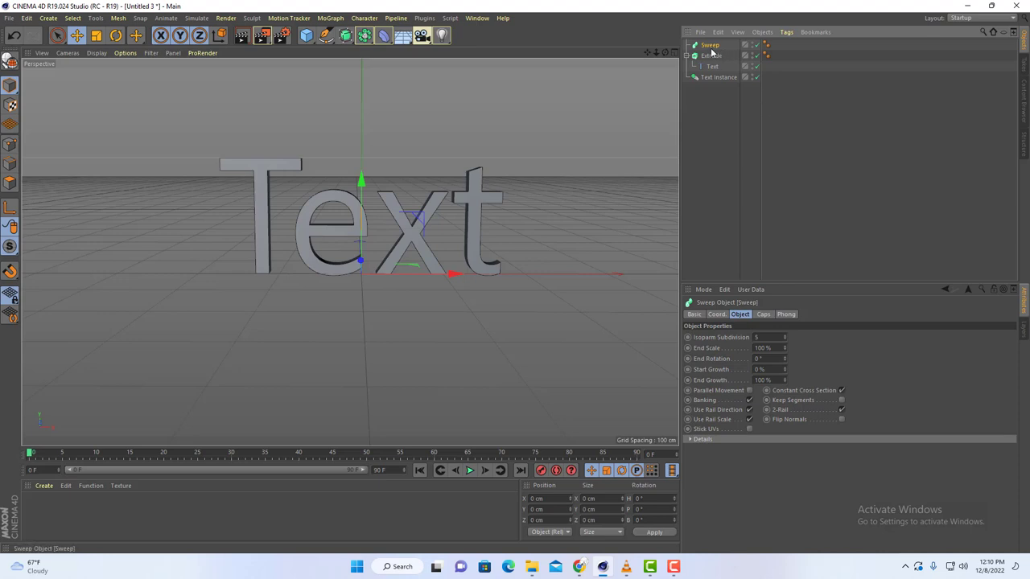
pyautogui.moveTo(712, 49); pyautogui.dragTo(731, 90)
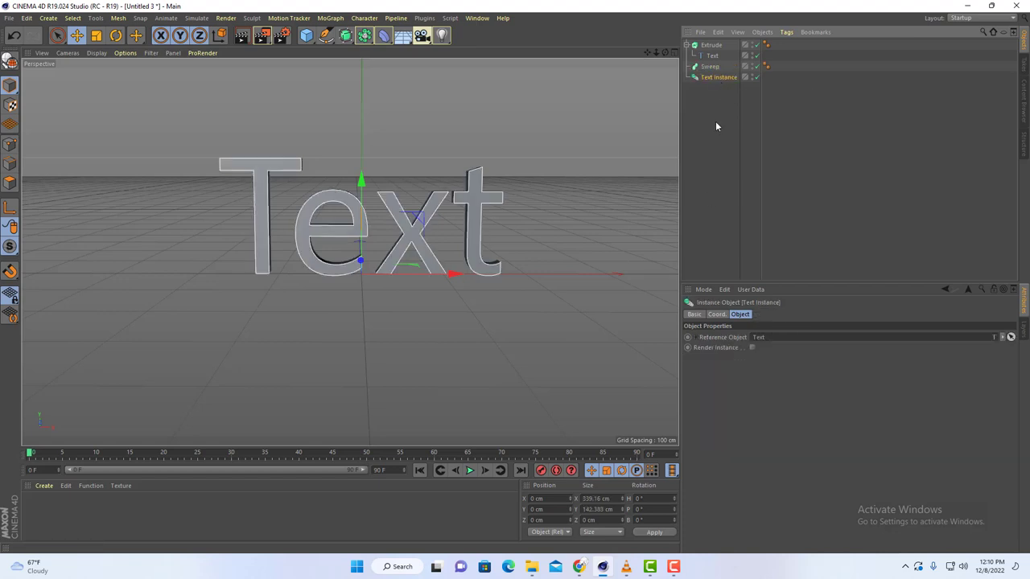
pyautogui.moveTo(722, 78); pyautogui.dragTo(711, 68)
# Add a Profile spline and nest it under the Sweep, above the Text Instance.
pyautogui.click(721, 68)
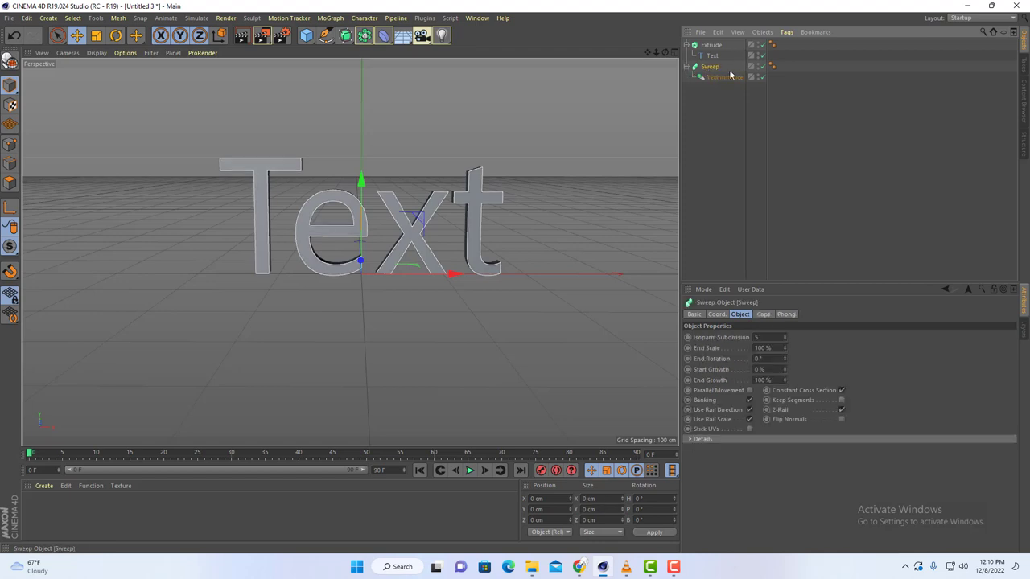
pyautogui.click(326, 35)
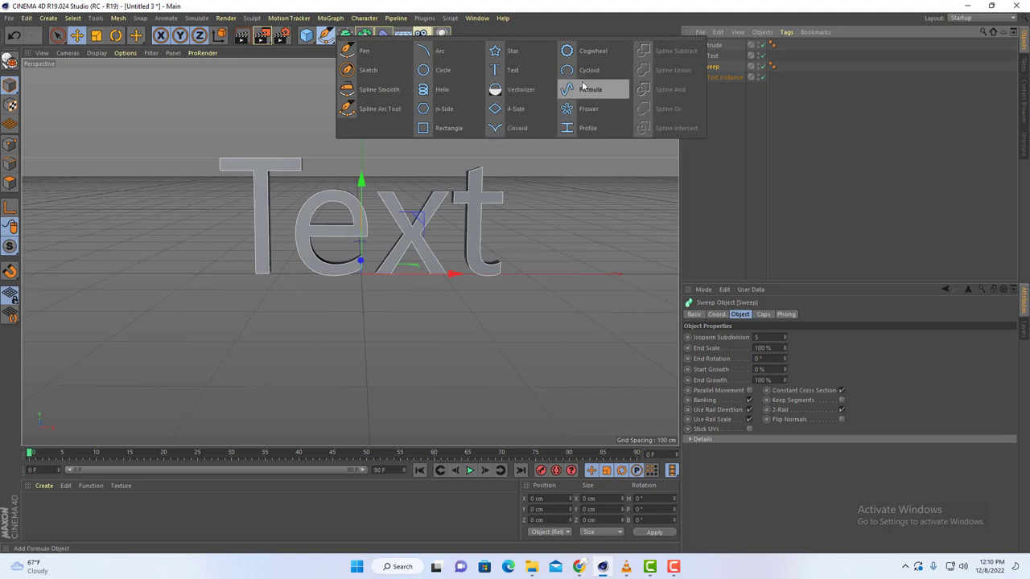
pyautogui.click(585, 127)
pyautogui.moveTo(708, 46); pyautogui.dragTo(713, 80)
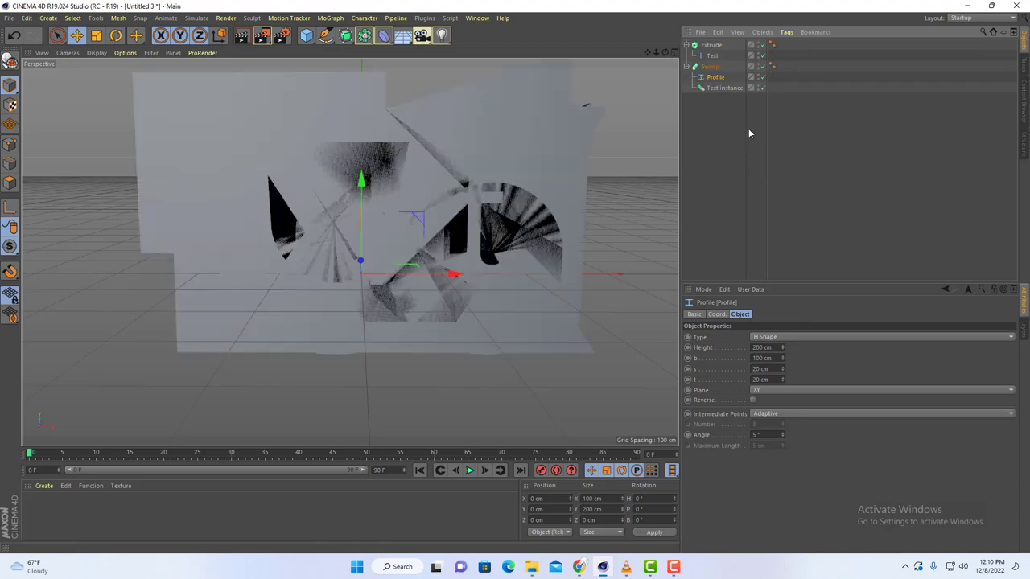
# Set the H-shape profile's height to 10 cm, b to 8 cm and s to 10 cm.
pyautogui.click(717, 316)
pyautogui.click(741, 316)
pyautogui.click(758, 348)
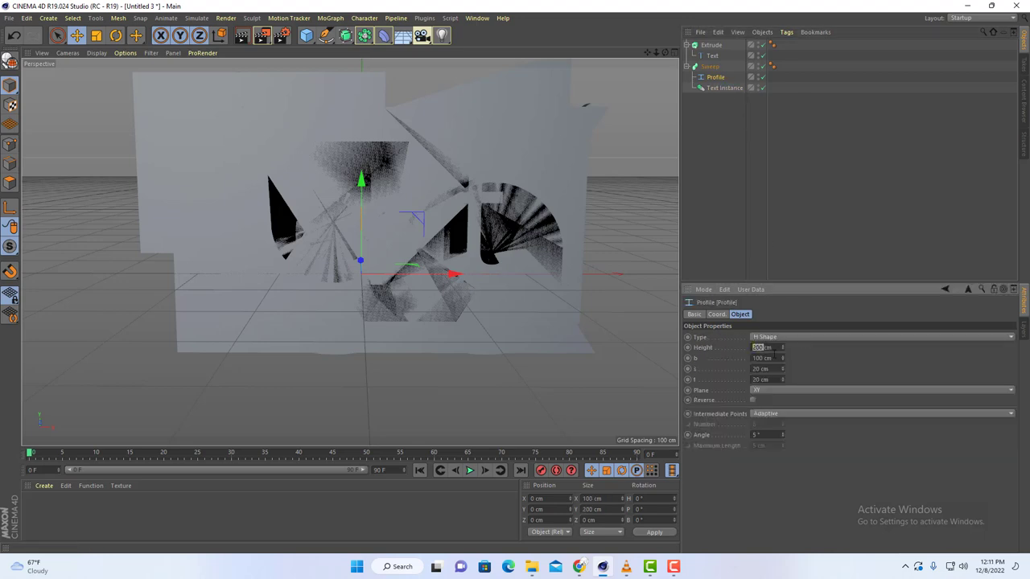
pyautogui.write('10')
pyautogui.press('Return')
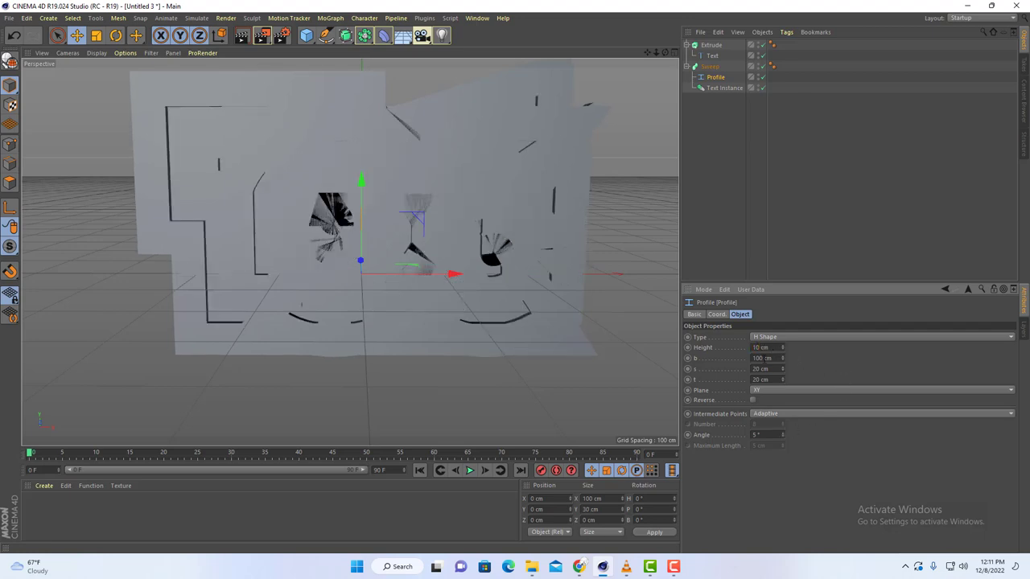
pyautogui.moveTo(764, 359); pyautogui.dragTo(721, 368)
pyautogui.write('8')
pyautogui.press('Return')
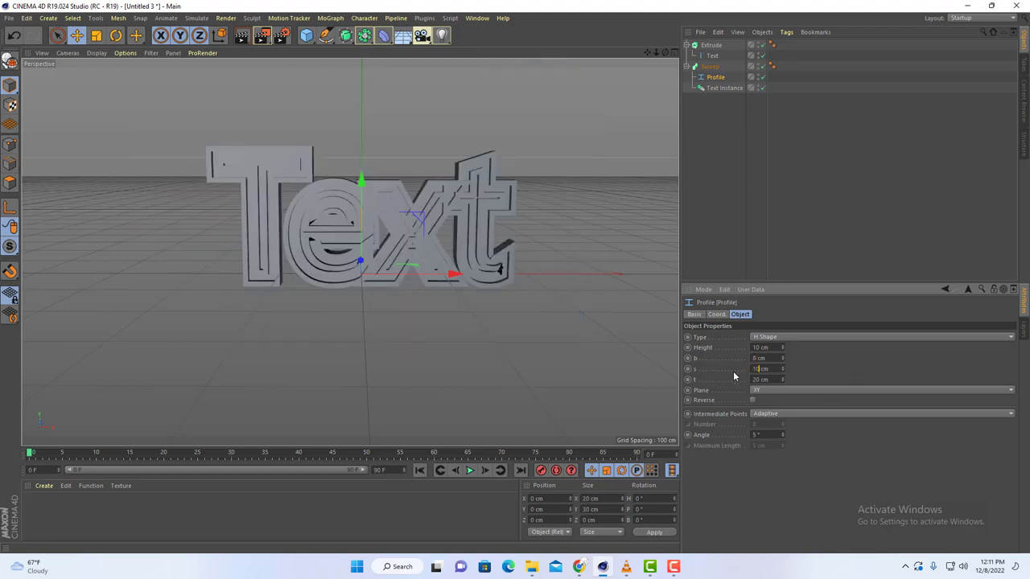
pyautogui.press('Return')
# Try 5 cm for the profile's t value, and set it to 8 cm.
pyautogui.moveTo(761, 380); pyautogui.dragTo(730, 381)
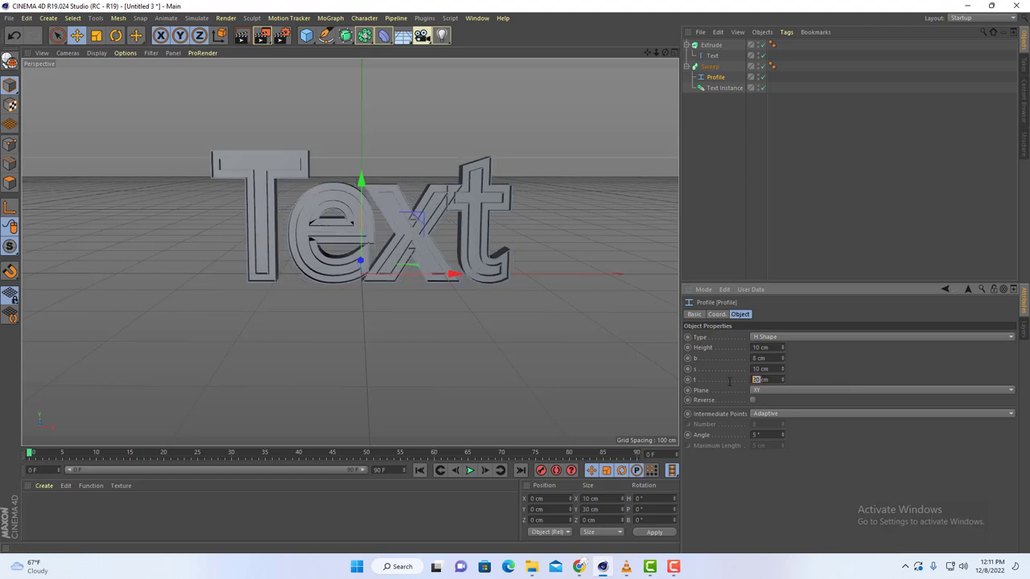
pyautogui.write('5')
pyautogui.press('Return')
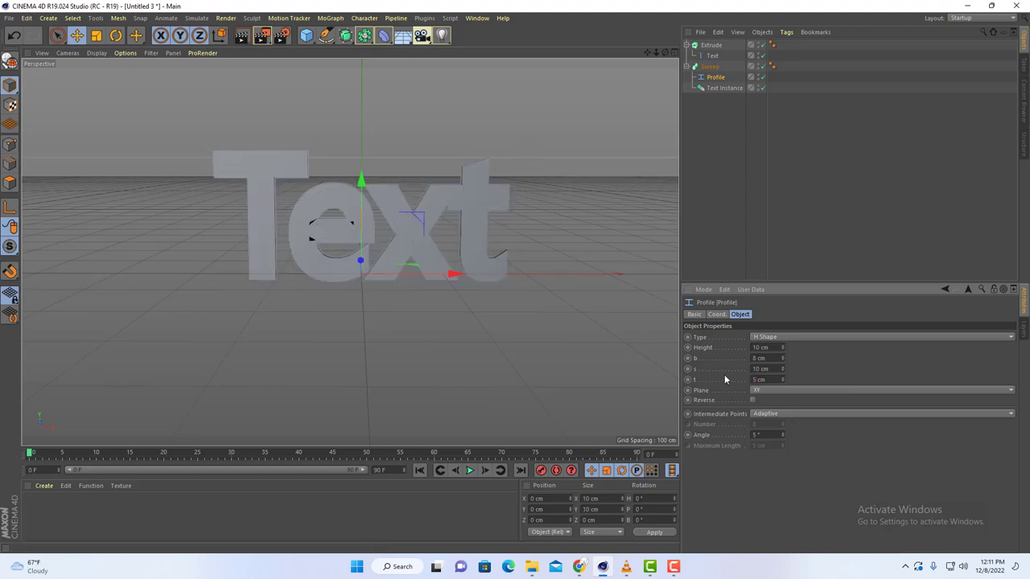
pyautogui.doubleClick(759, 379)
pyautogui.write('8')
# Render a preview of the swept text outline in the viewport and inspect it from an angle.
pyautogui.moveTo(655, 53); pyautogui.dragTo(670, 53)
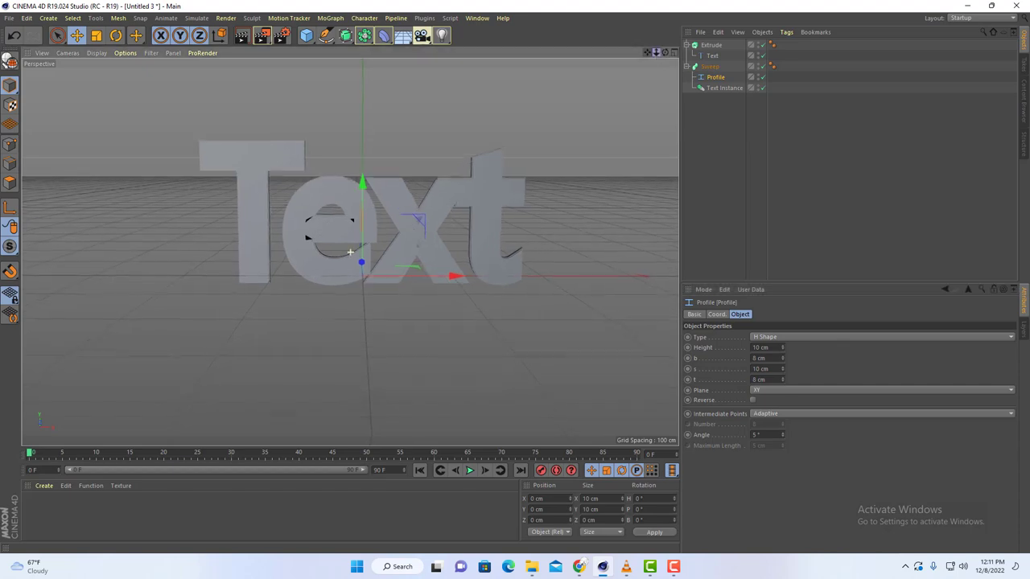
pyautogui.moveTo(350, 251); pyautogui.dragTo(350, 252)
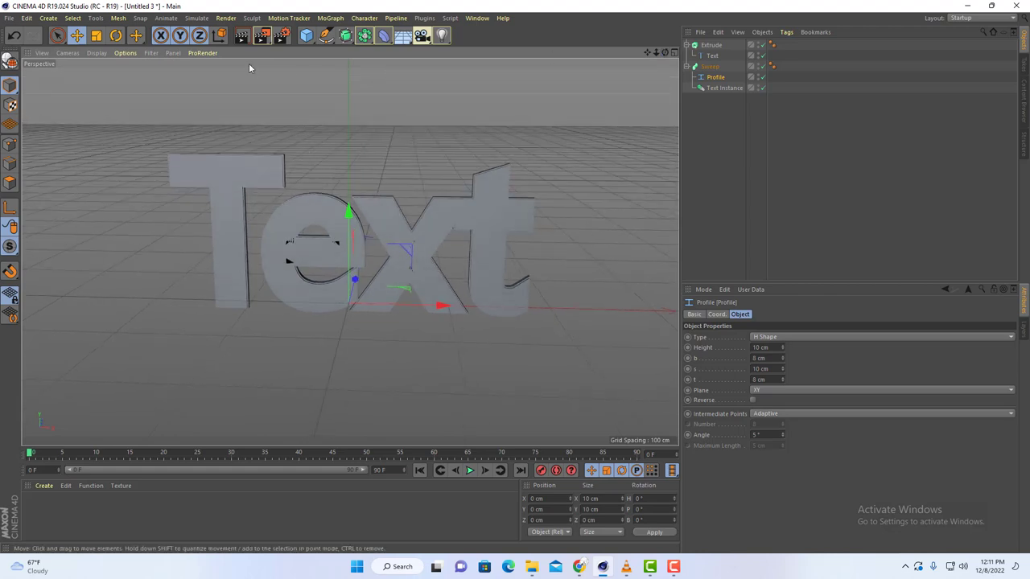
pyautogui.hotkey('ctrl', 'r')
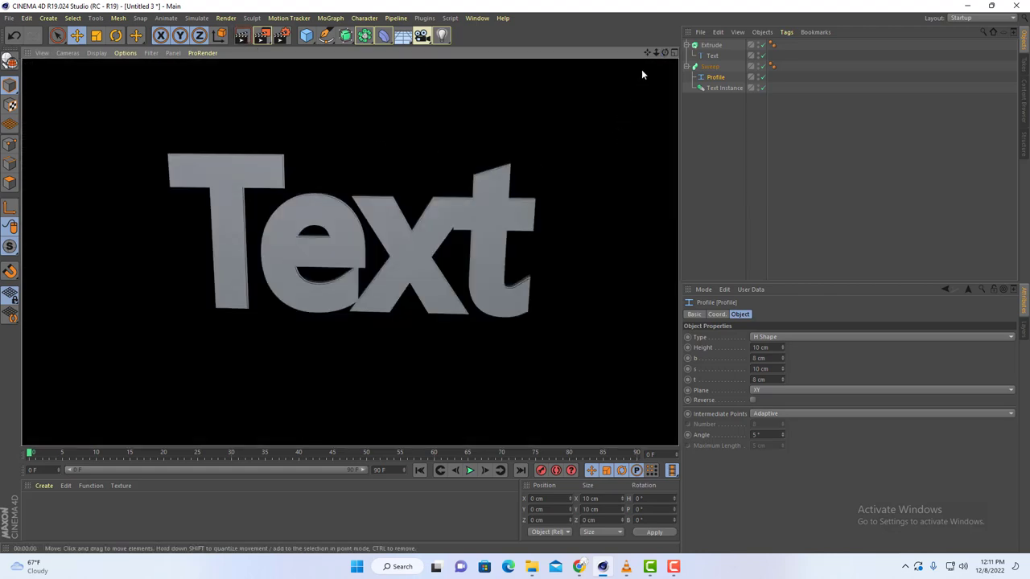
pyautogui.click(631, 98)
pyautogui.moveTo(666, 53); pyautogui.dragTo(350, 252)
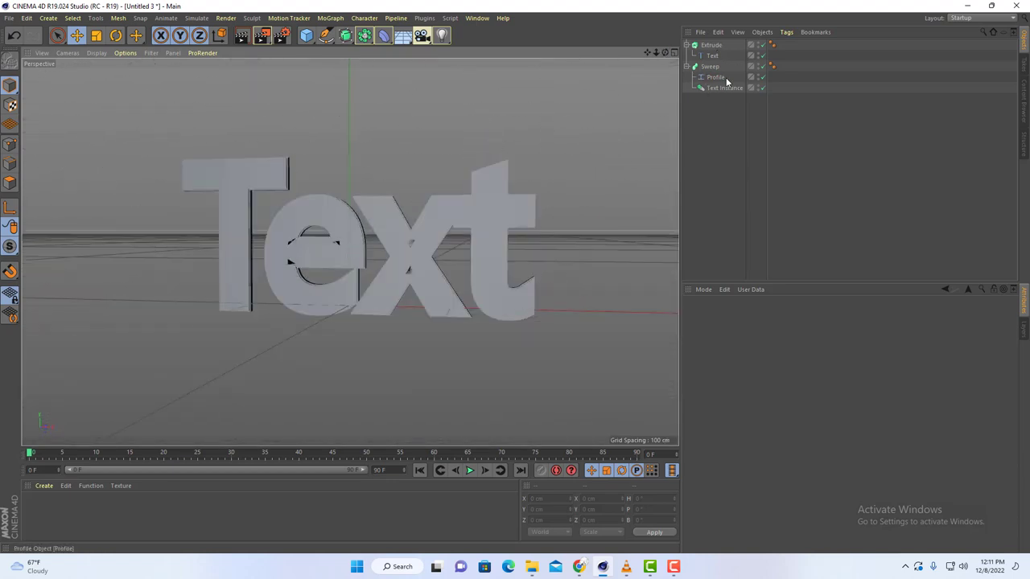
# Reduce the profile's t value to 5 cm and its b value to 5 cm.
pyautogui.click(716, 77)
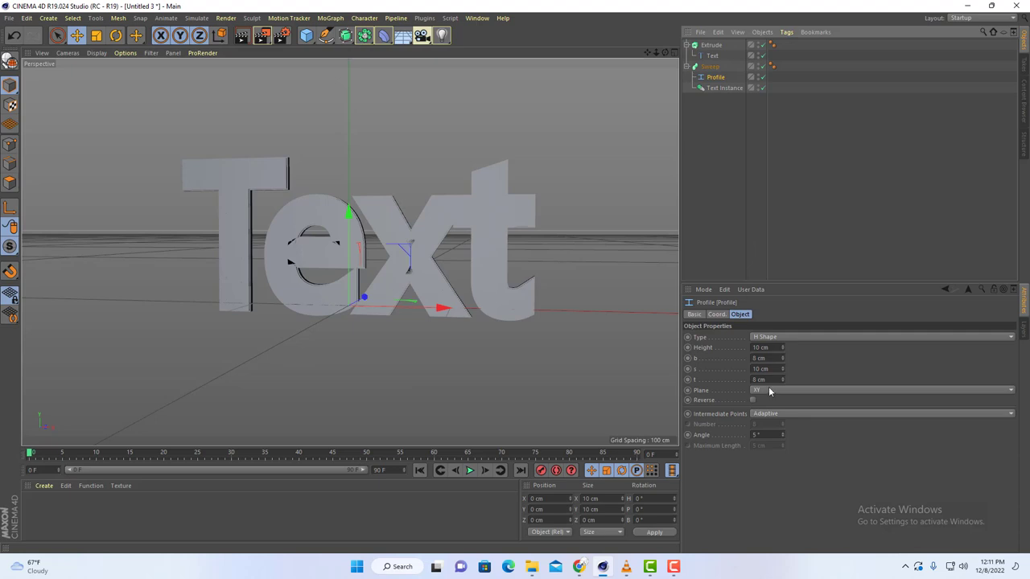
pyautogui.moveTo(782, 383); pyautogui.dragTo(782, 379)
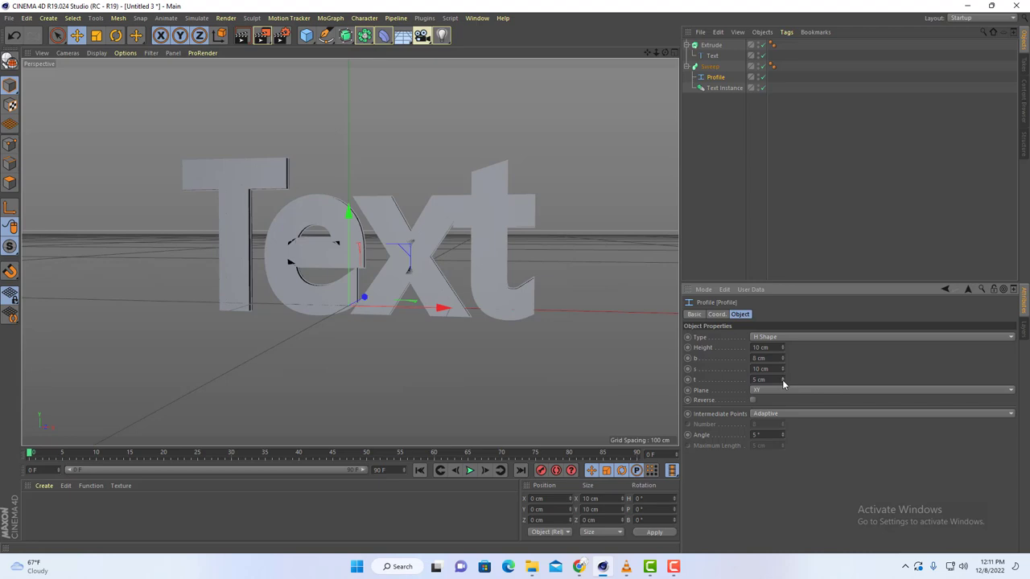
pyautogui.click(783, 362)
pyautogui.click(783, 362)
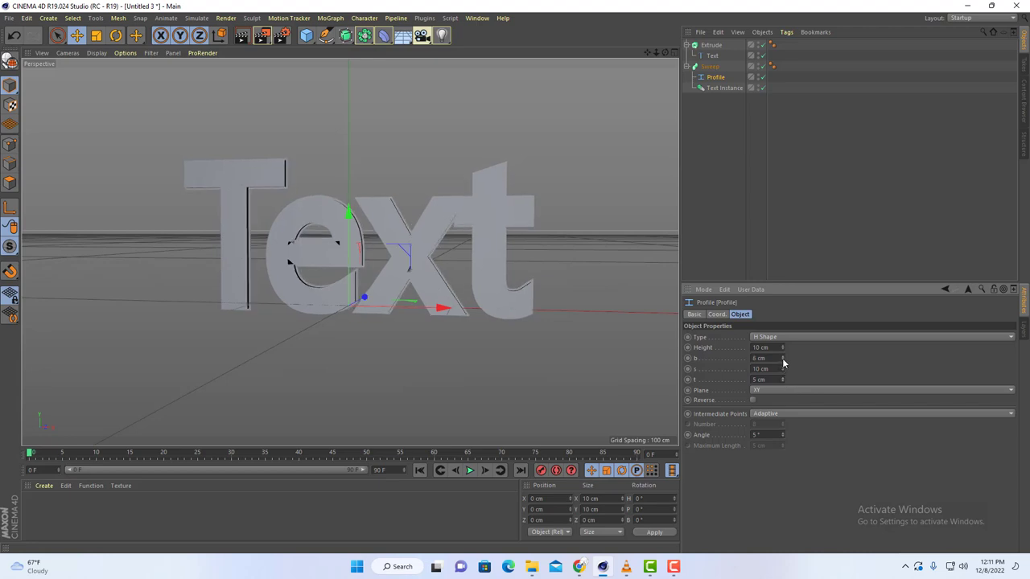
pyautogui.click(783, 362)
pyautogui.click(783, 362)
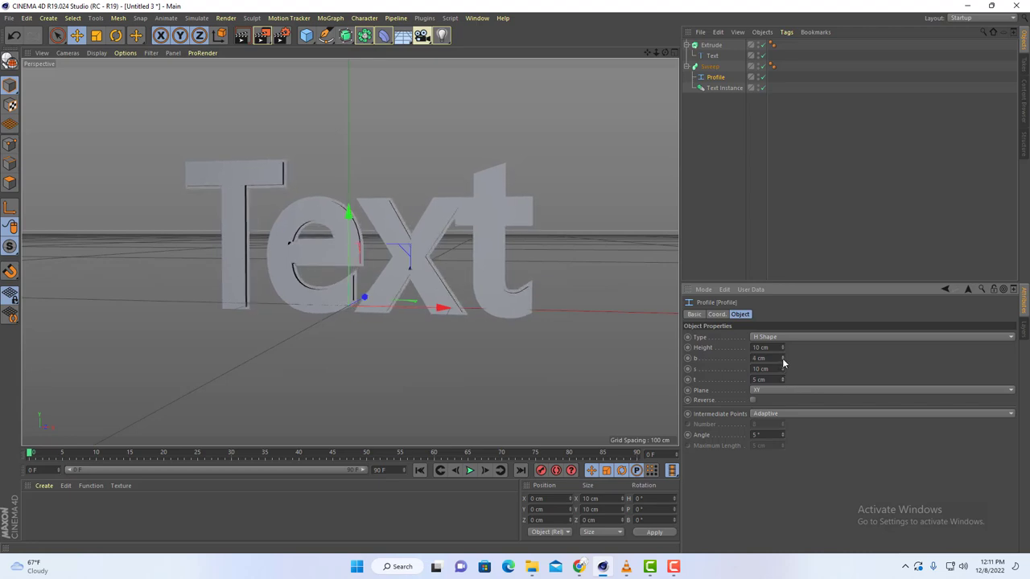
pyautogui.click(783, 362)
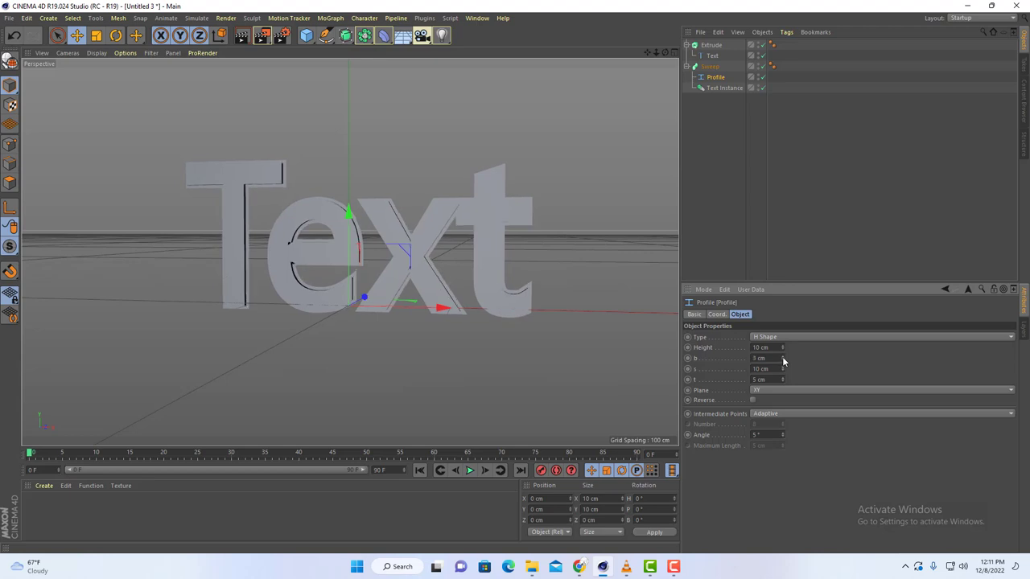
pyautogui.click(783, 359)
pyautogui.click(783, 359)
pyautogui.click(783, 357)
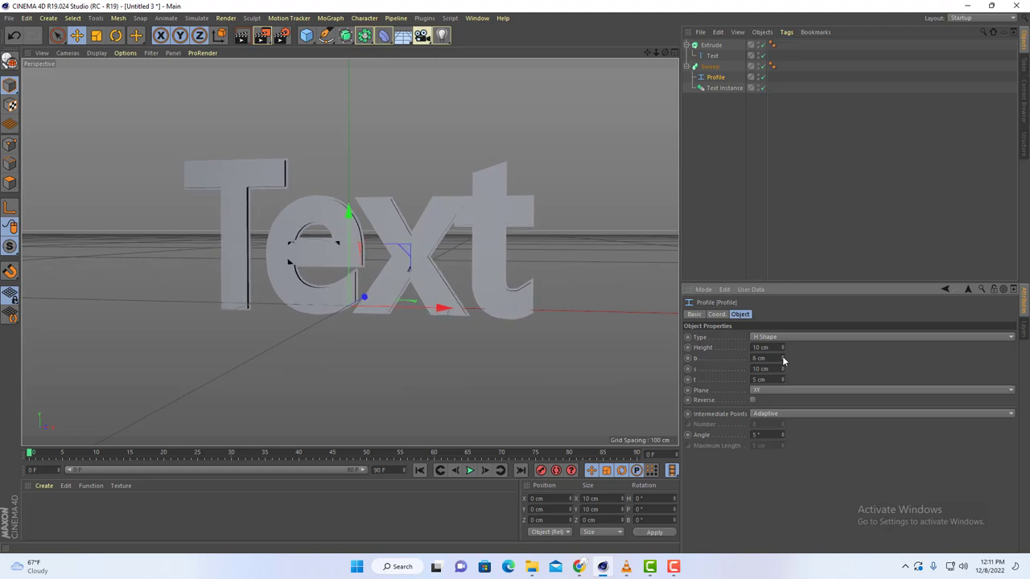
pyautogui.click(783, 361)
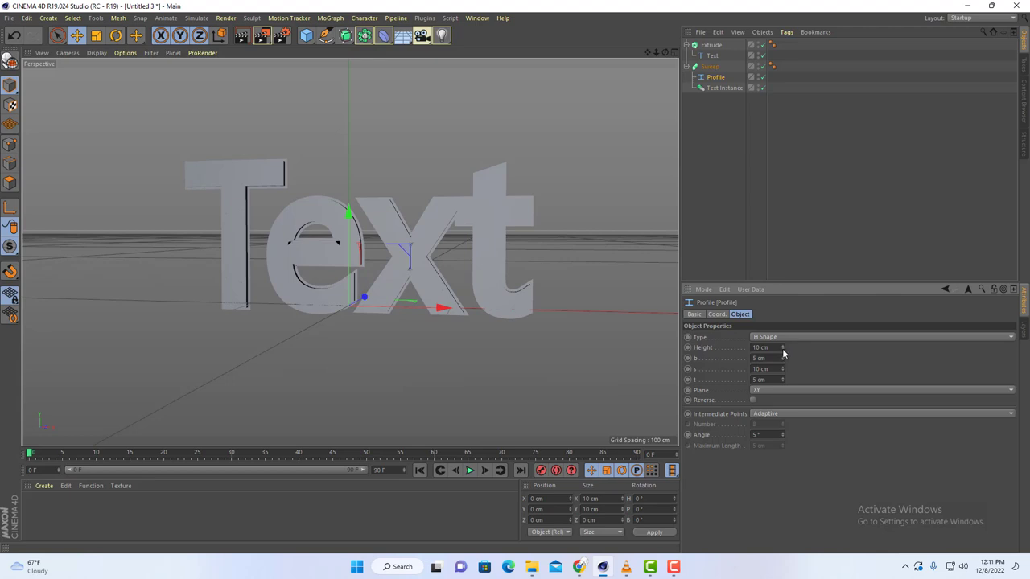
# Try a profile height of 5 cm, and set the height back to 10 cm.
pyautogui.click(783, 350)
pyautogui.click(782, 350)
pyautogui.click(783, 350)
pyautogui.click(783, 350)
pyautogui.click(783, 350)
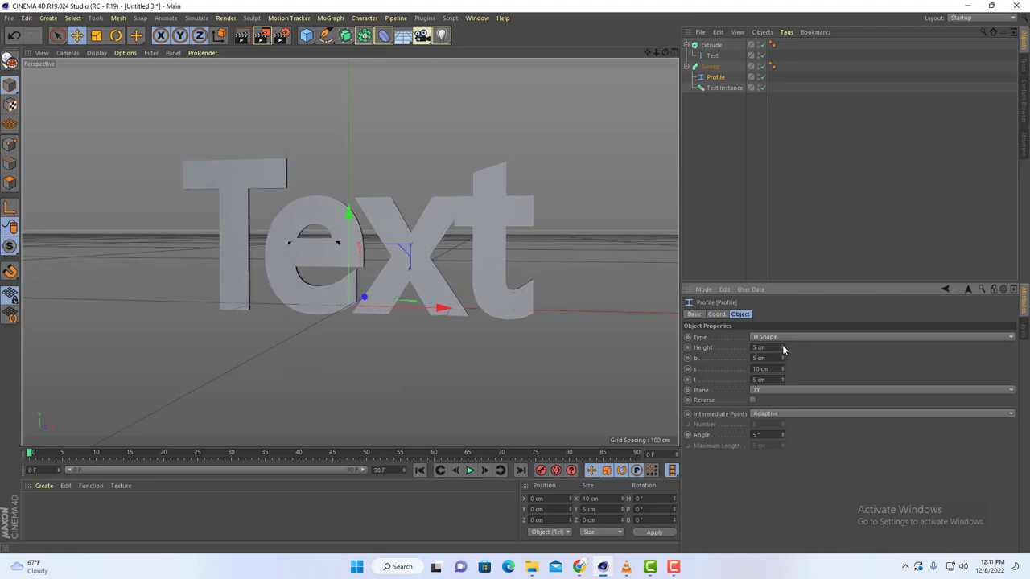
pyautogui.click(782, 345)
pyautogui.click(783, 345)
pyautogui.click(782, 345)
pyautogui.click(782, 345)
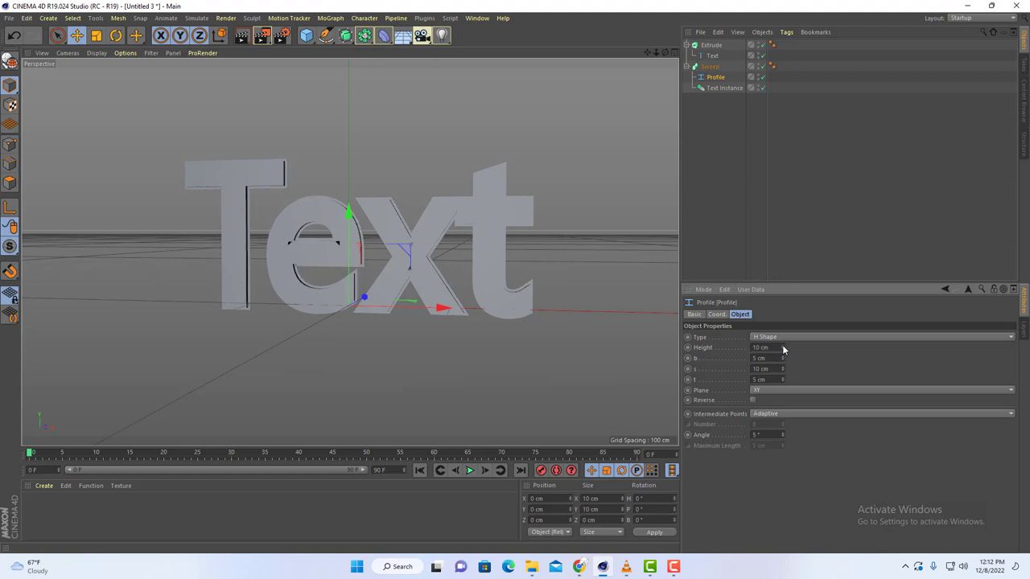
pyautogui.click(782, 346)
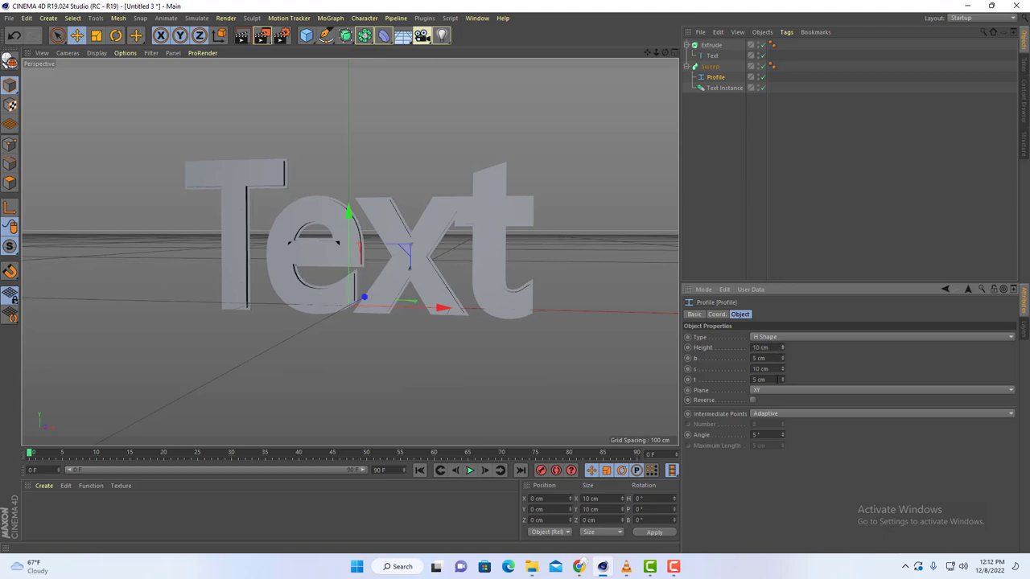
# Try 5 cm for the profile's s value, and return it to 10 cm.
pyautogui.click(782, 371)
pyautogui.click(782, 371)
pyautogui.click(782, 371)
pyautogui.click(782, 371)
pyautogui.click(782, 371)
pyautogui.click(782, 371)
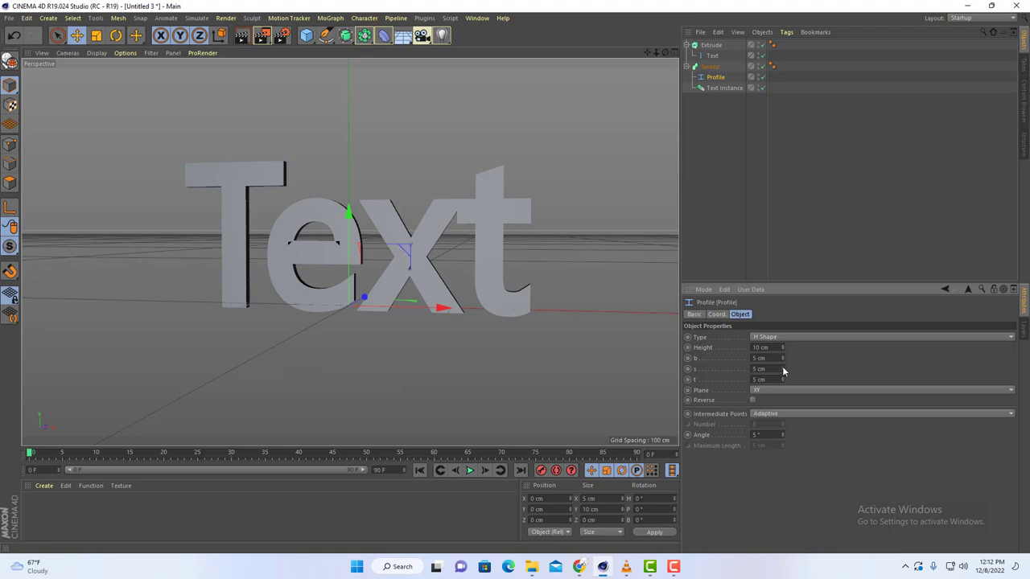
pyautogui.click(783, 368)
pyautogui.click(783, 367)
pyautogui.click(783, 368)
pyautogui.click(783, 368)
pyautogui.click(783, 368)
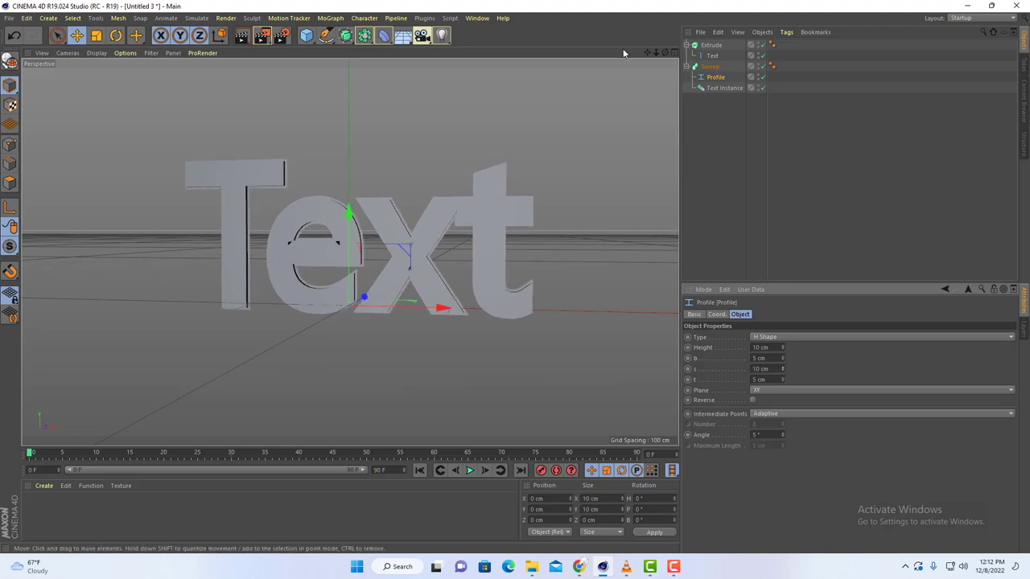
pyautogui.moveTo(665, 53); pyautogui.dragTo(556, 57)
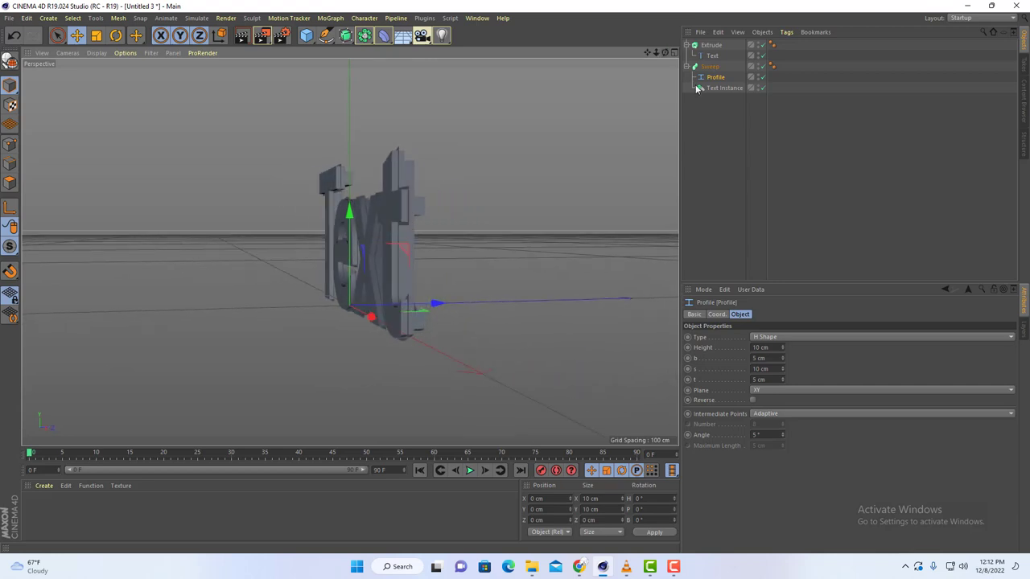
# Render a preview of the resized swept outline in the viewport, and inspect the text closer to its front.
pyautogui.click(261, 35)
pyautogui.click(652, 107)
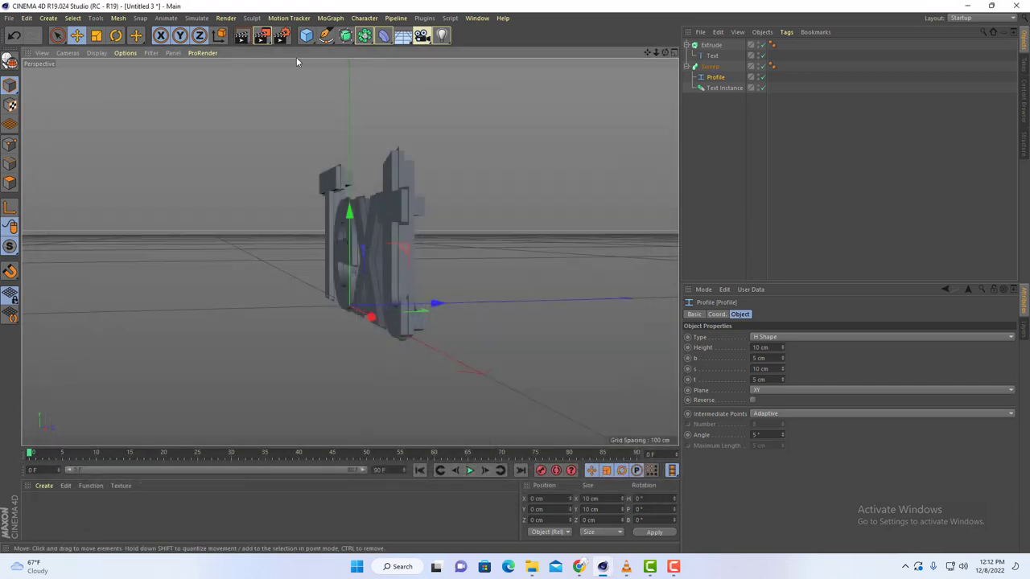
pyautogui.click(241, 36)
pyautogui.click(628, 130)
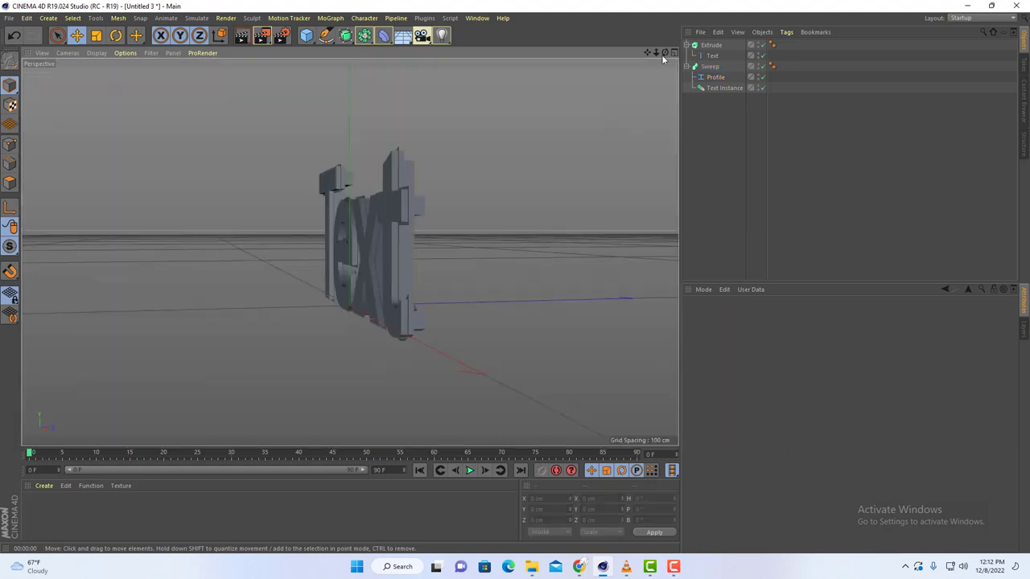
pyautogui.moveTo(662, 55); pyautogui.dragTo(750, 57)
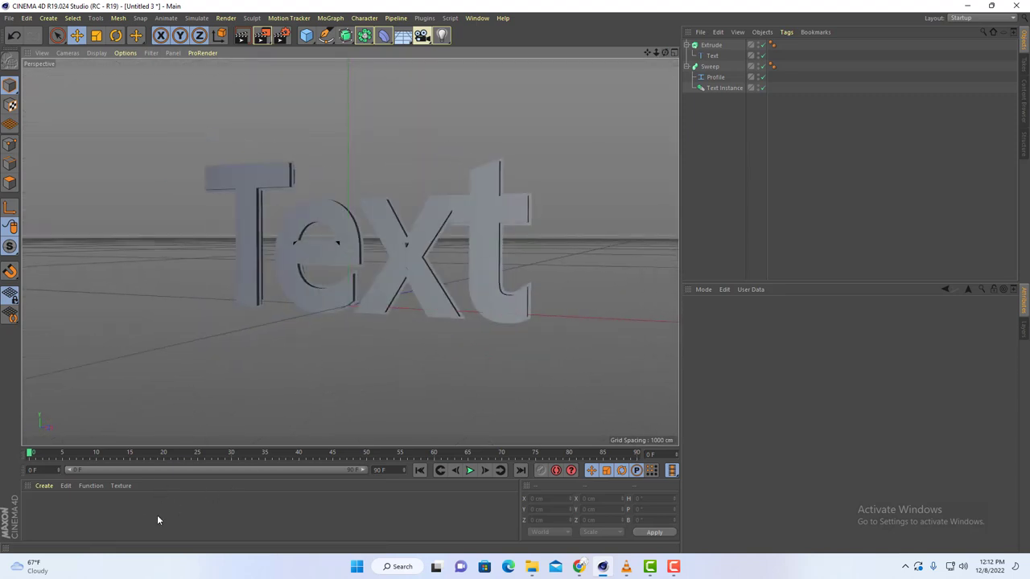
# Create a new material and apply it to the Extrude object.
pyautogui.doubleClick(68, 516)
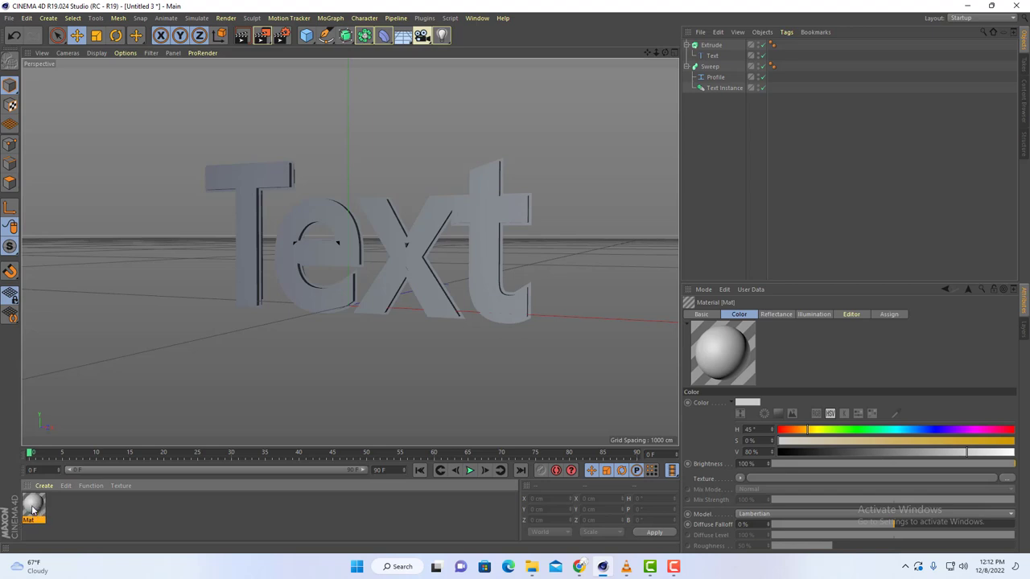
pyautogui.moveTo(33, 509); pyautogui.dragTo(729, 45)
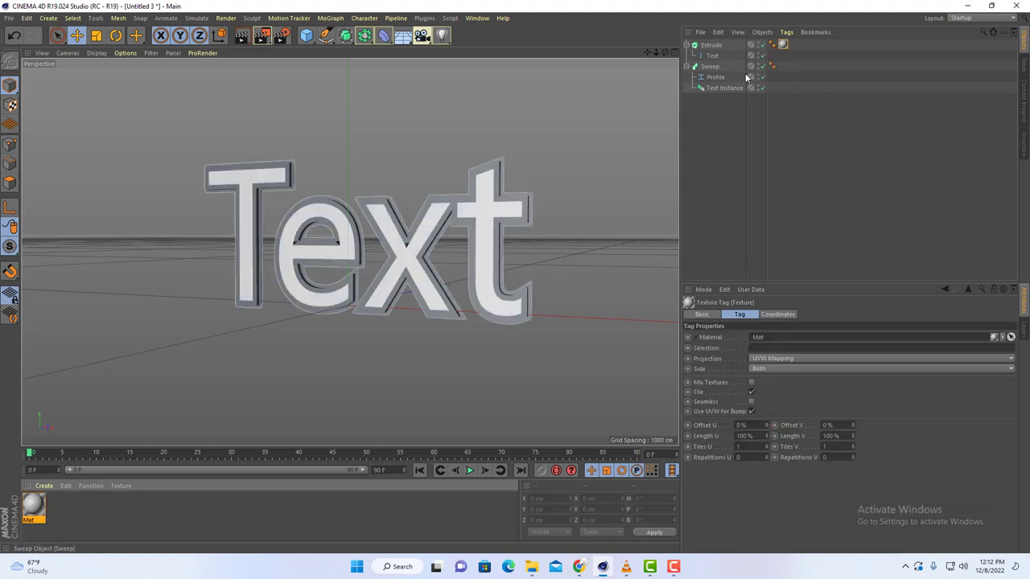
pyautogui.moveTo(665, 53)
pyautogui.mouseDown()
pyautogui.moveTo(623, 133)
pyautogui.moveTo(740, 141)
pyautogui.moveTo(640, 117)
pyautogui.moveTo(789, 72)
pyautogui.moveTo(659, 58)
pyautogui.mouseUp()
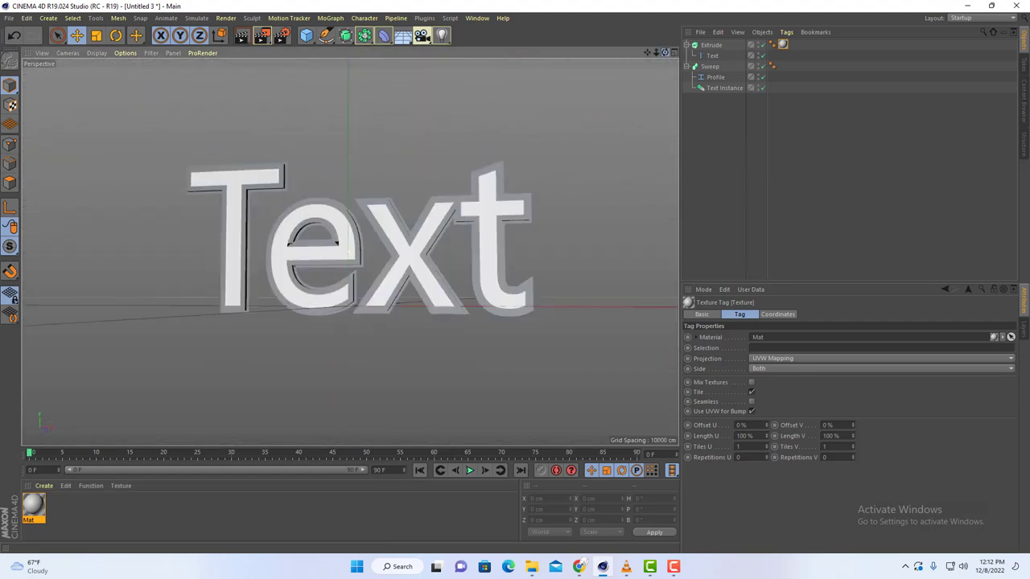
pyautogui.moveTo(337, 243)
pyautogui.keyDown('alt'); pyautogui.mouseDown()
pyautogui.moveTo(318, 277)
pyautogui.moveTo(350, 252)
pyautogui.moveTo(386, 250)
pyautogui.moveTo(351, 251)
pyautogui.moveTo(338, 265)
pyautogui.moveTo(380, 252)
pyautogui.moveTo(342, 253)
pyautogui.moveTo(351, 252)
pyautogui.mouseUp(); pyautogui.keyUp('alt')
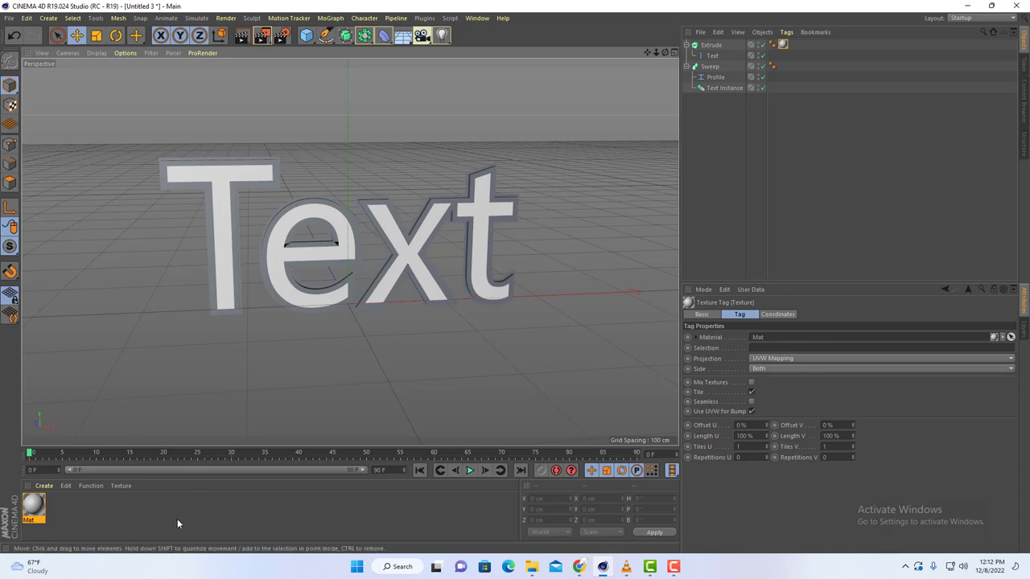
# Add a Sky object and give it a Compositing tag with Seen by Camera turned off.
pyautogui.click(402, 35)
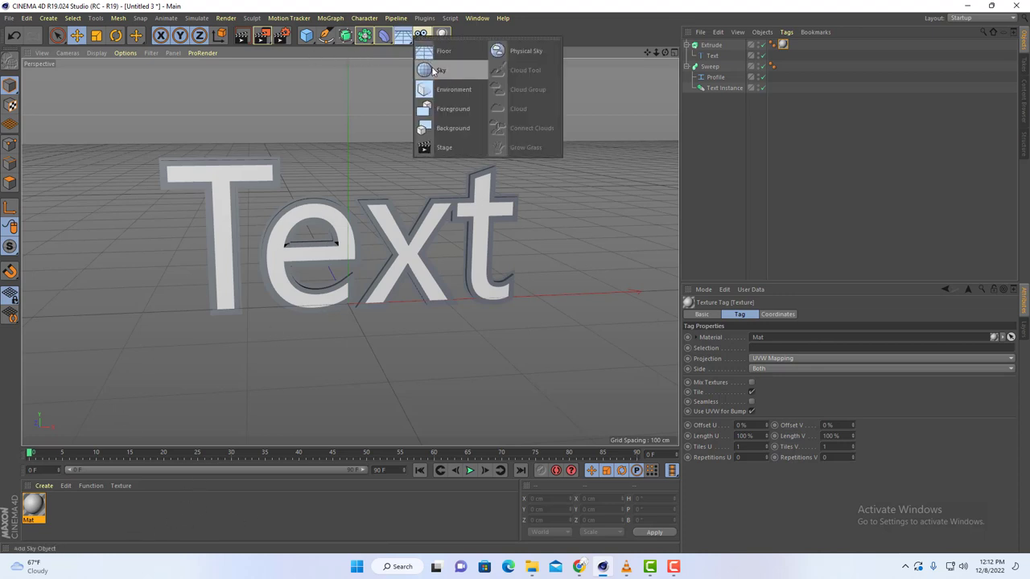
pyautogui.click(434, 70)
pyautogui.rightClick(705, 47)
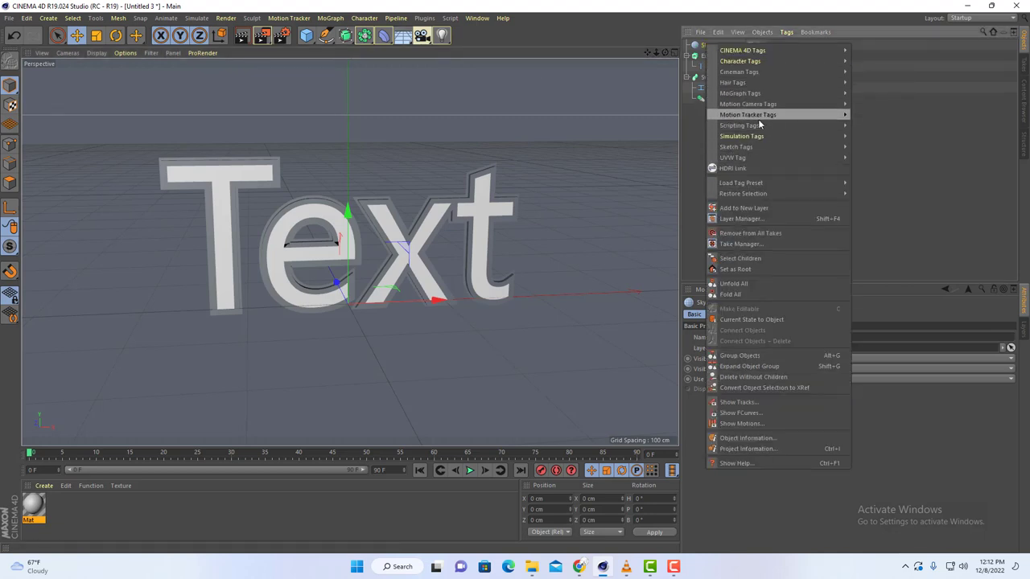
pyautogui.moveTo(753, 51)
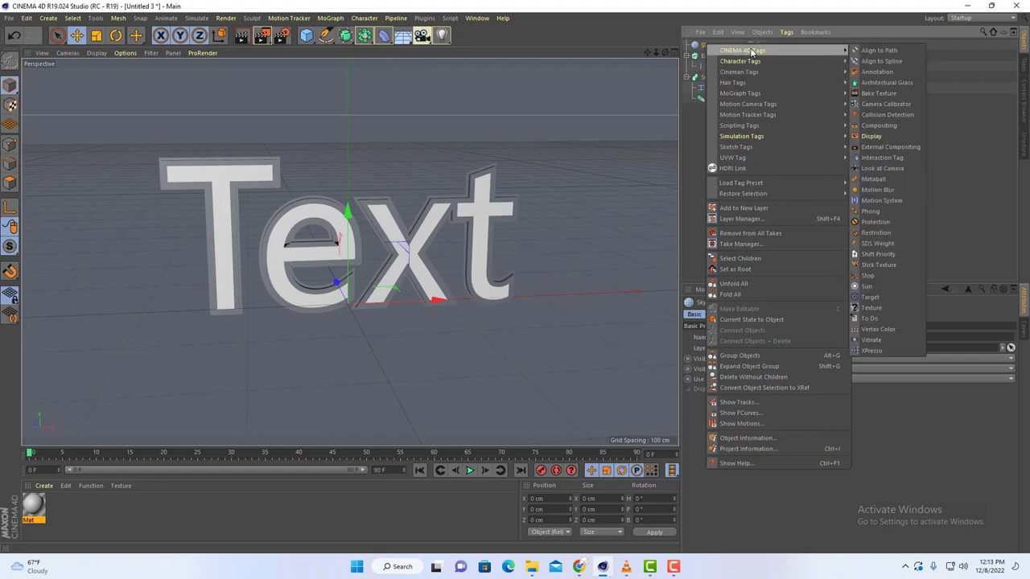
pyautogui.click(878, 126)
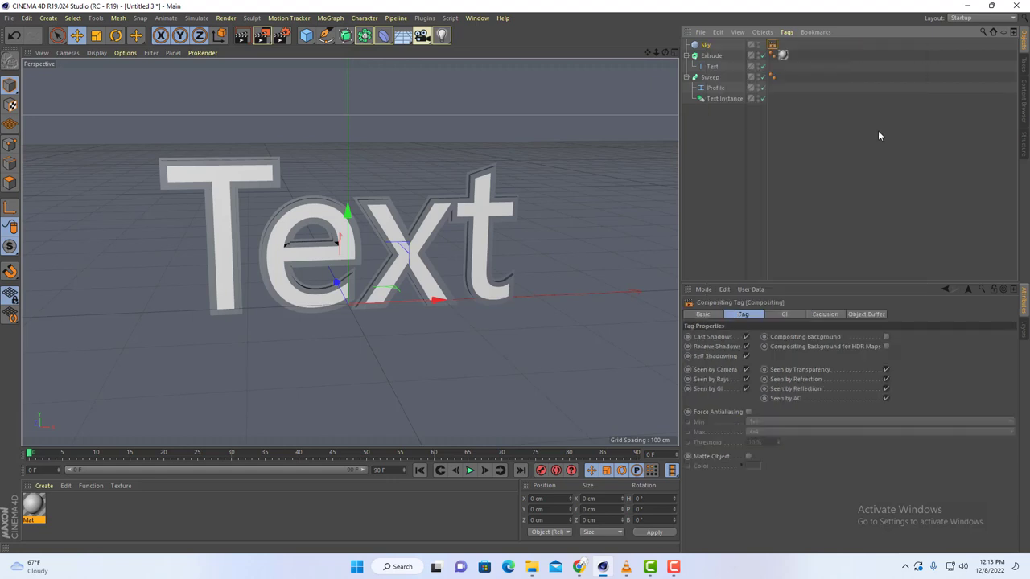
pyautogui.click(745, 370)
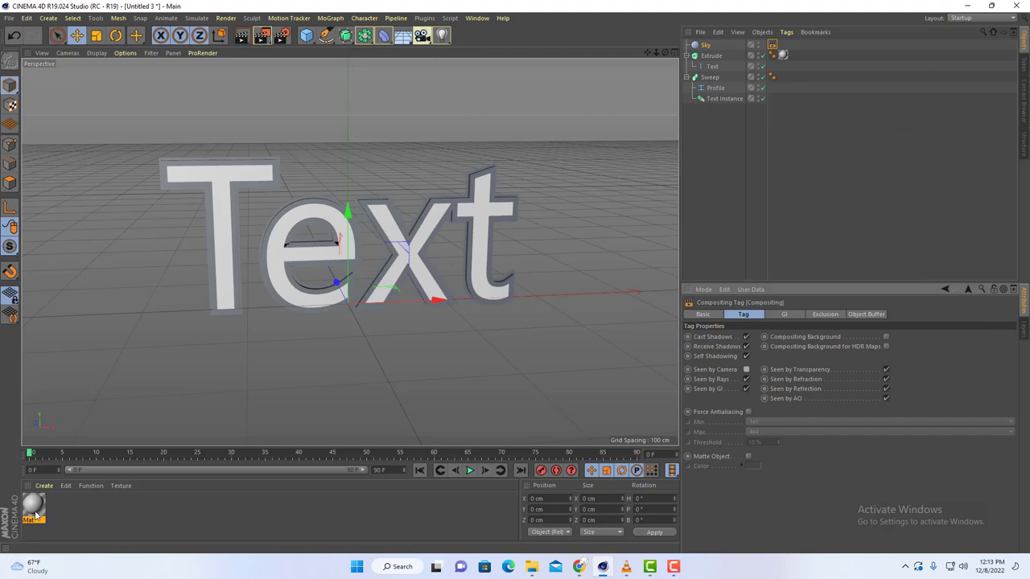
# Create a second material, and apply the material Mat to the Sky object.
pyautogui.moveTo(34, 507)
pyautogui.mouseDown()
pyautogui.moveTo(738, 178)
pyautogui.moveTo(703, 37)
pyautogui.moveTo(704, 50)
pyautogui.moveTo(39, 506)
pyautogui.moveTo(47, 513)
pyautogui.mouseUp()
pyautogui.doubleClick(89, 520)
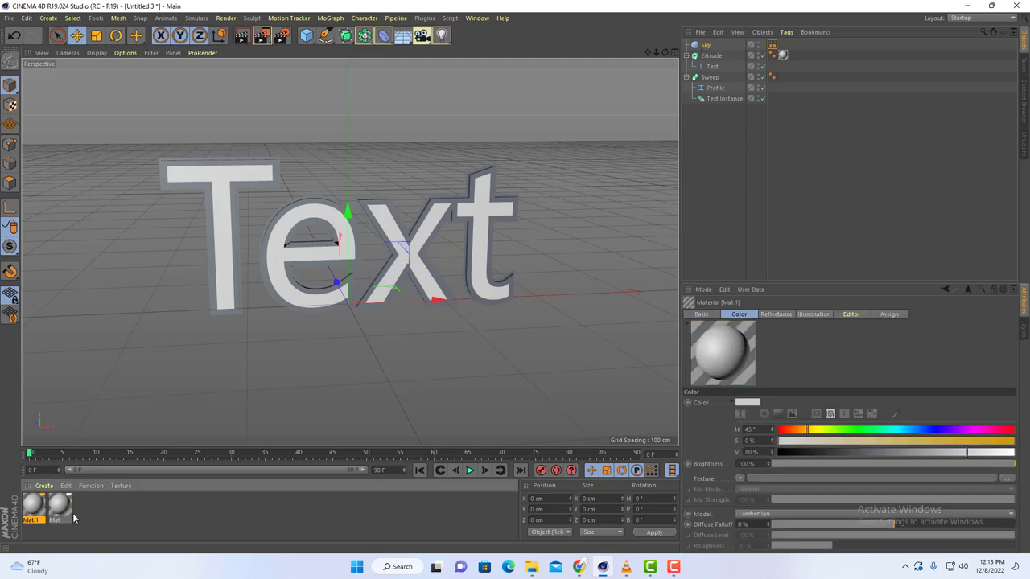
pyautogui.moveTo(694, 244); pyautogui.dragTo(707, 46)
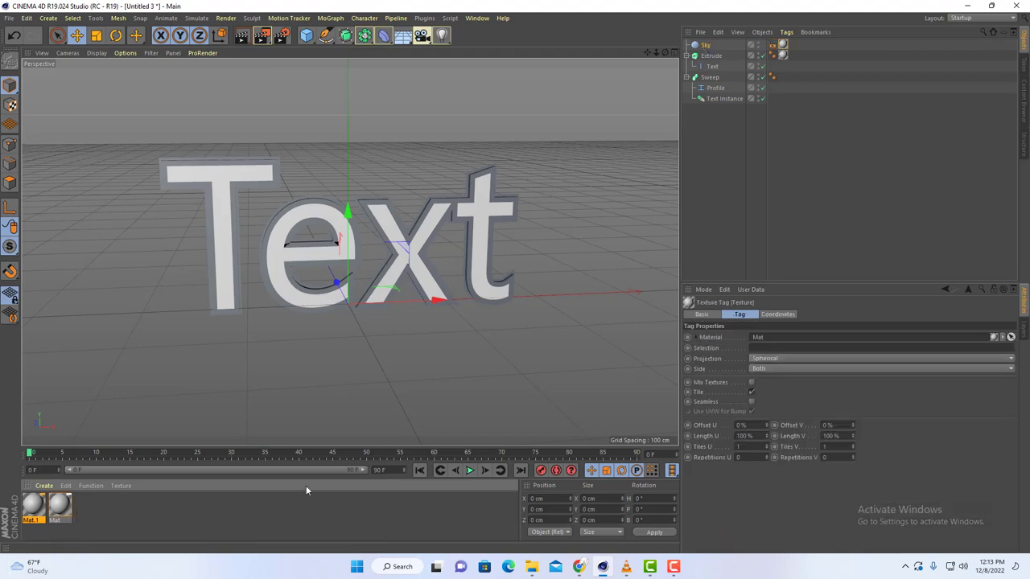
# Add an HDRI Link tag to the Sky object.
pyautogui.click(708, 46)
pyautogui.rightClick(710, 49)
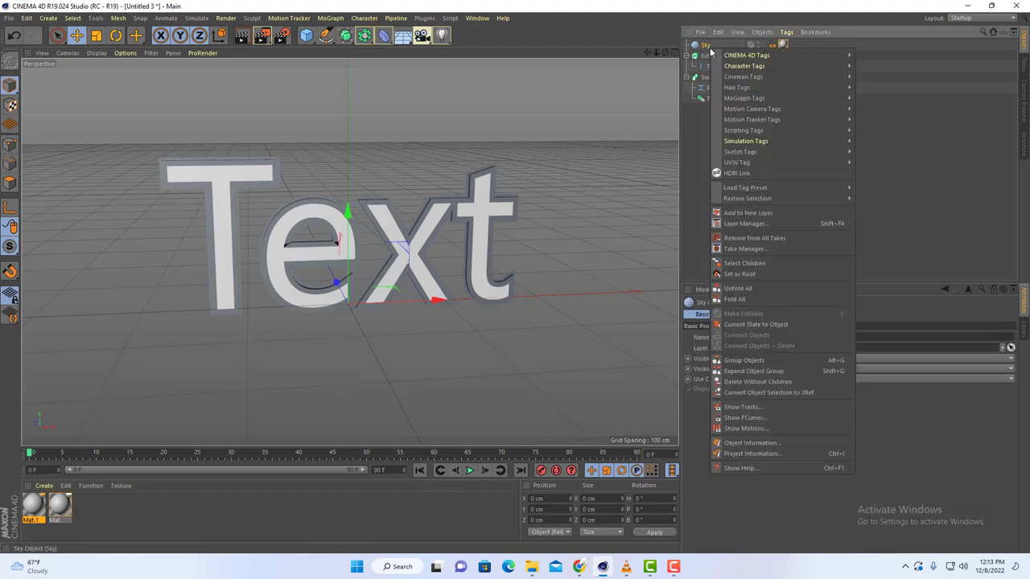
pyautogui.click(745, 173)
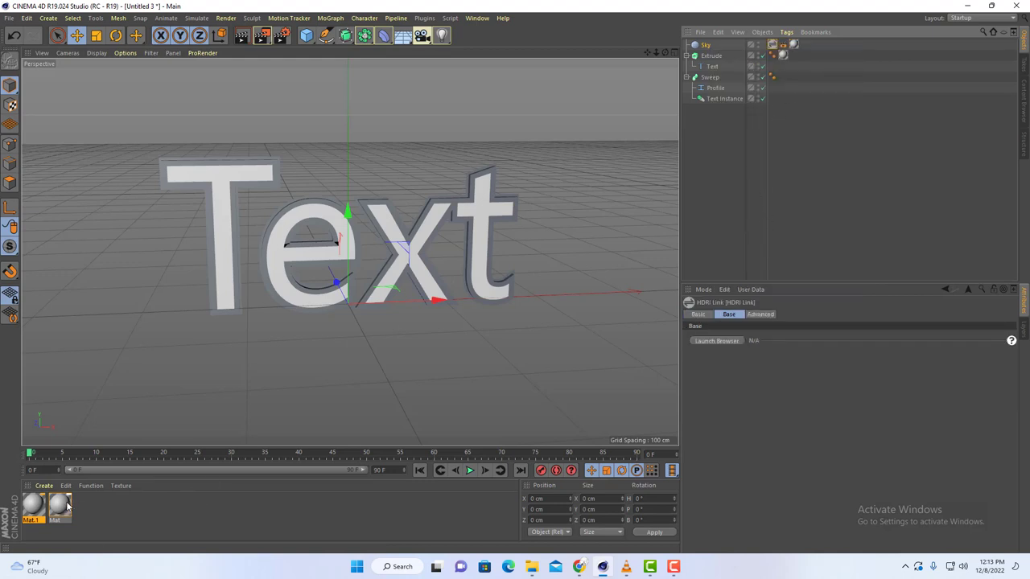
# Link the color texture of the material Mat to the sky's HDRI Link tag, and close the Material Editor.
pyautogui.moveTo(63, 509); pyautogui.dragTo(795, 48)
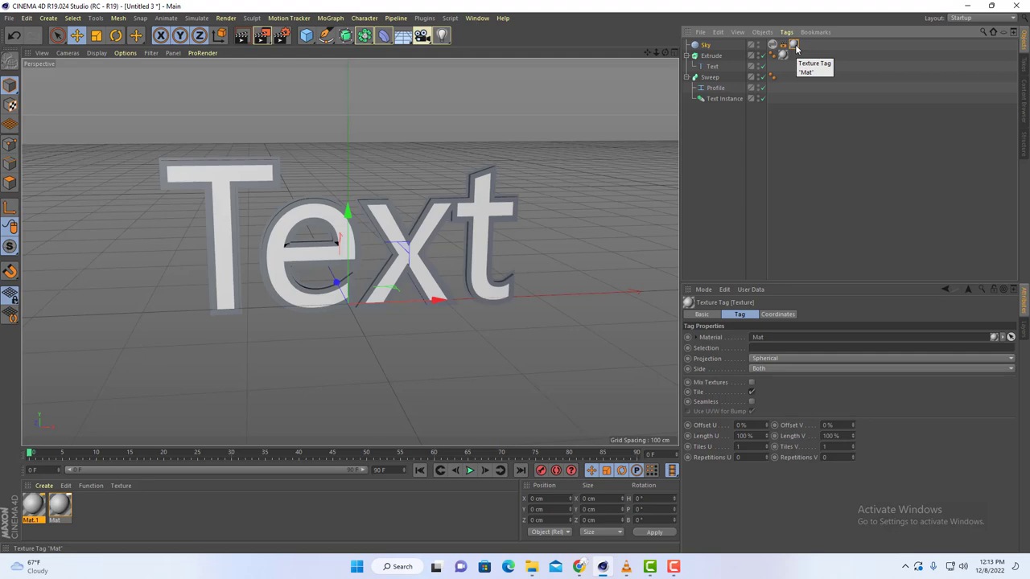
pyautogui.doubleClick(61, 509)
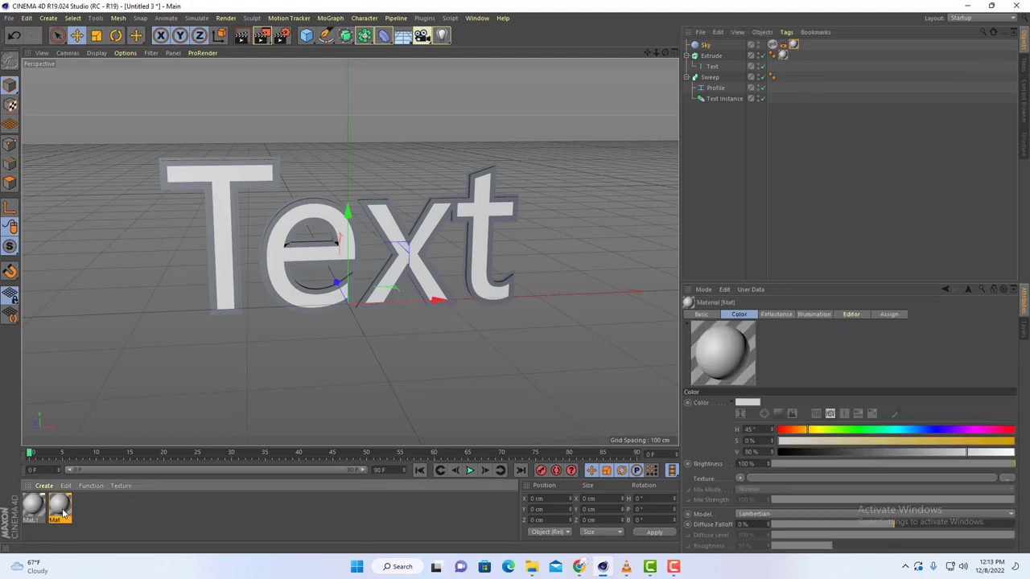
pyautogui.moveTo(424, 80); pyautogui.dragTo(532, 93)
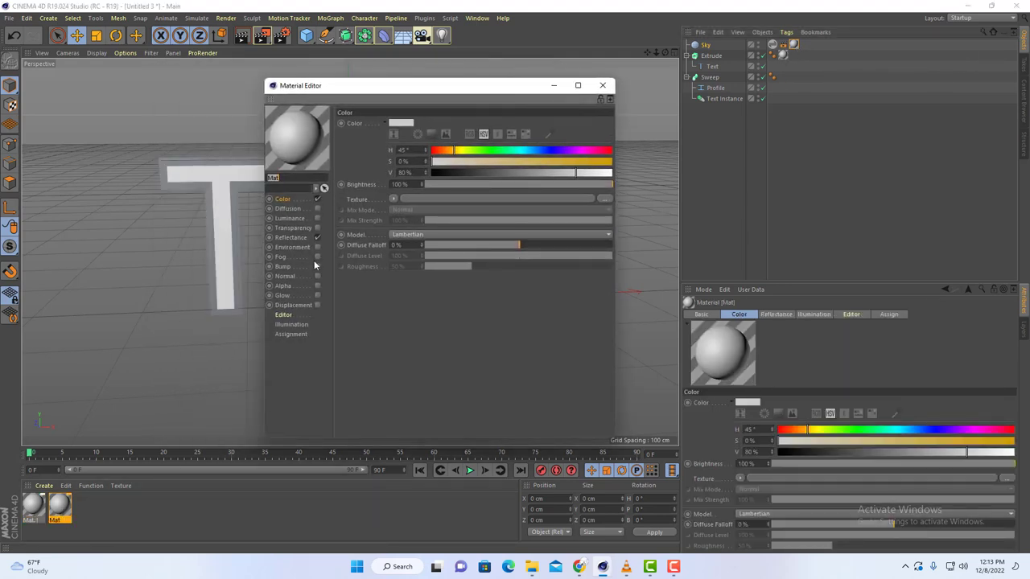
pyautogui.moveTo(363, 202); pyautogui.dragTo(780, 50)
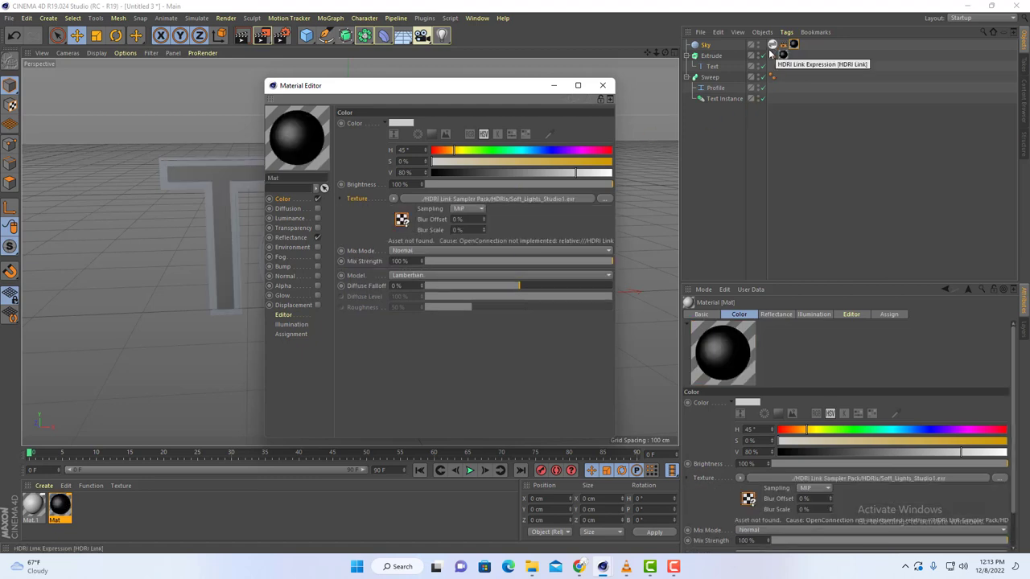
pyautogui.click(604, 85)
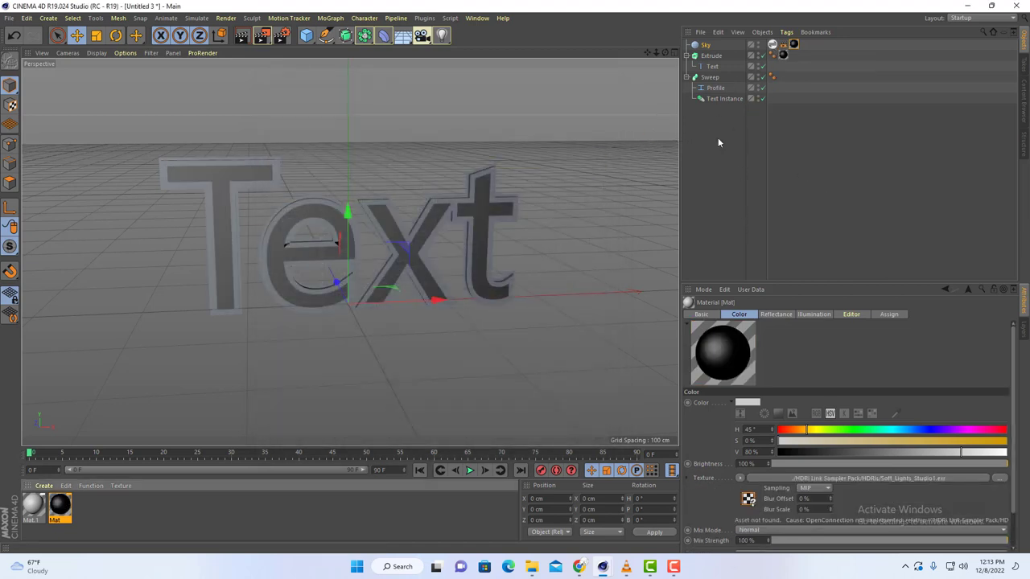
# Load the Museum Parking Lot3 HDRI through the sky's HDRI Link tag.
pyautogui.click(774, 45)
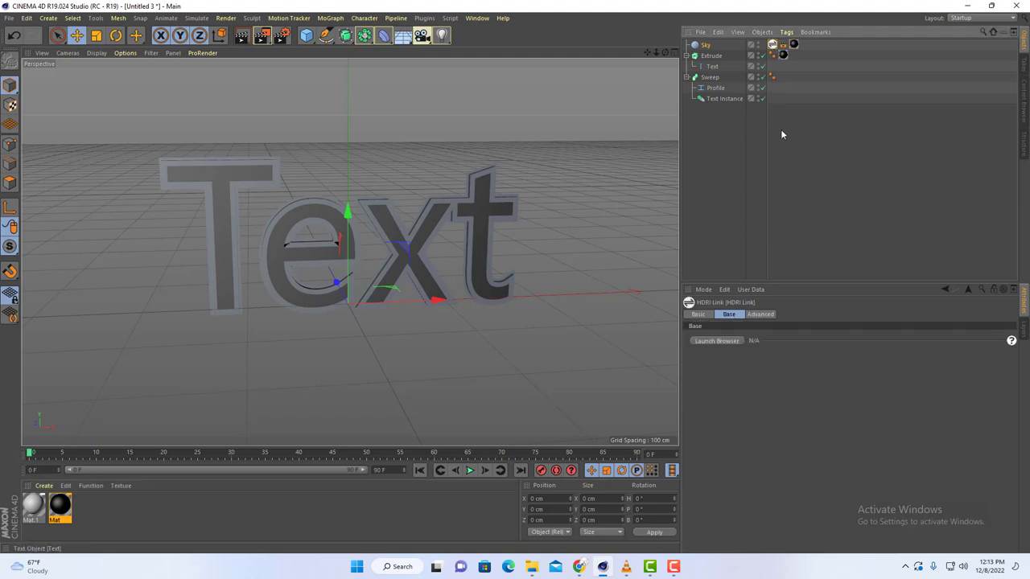
pyautogui.click(715, 343)
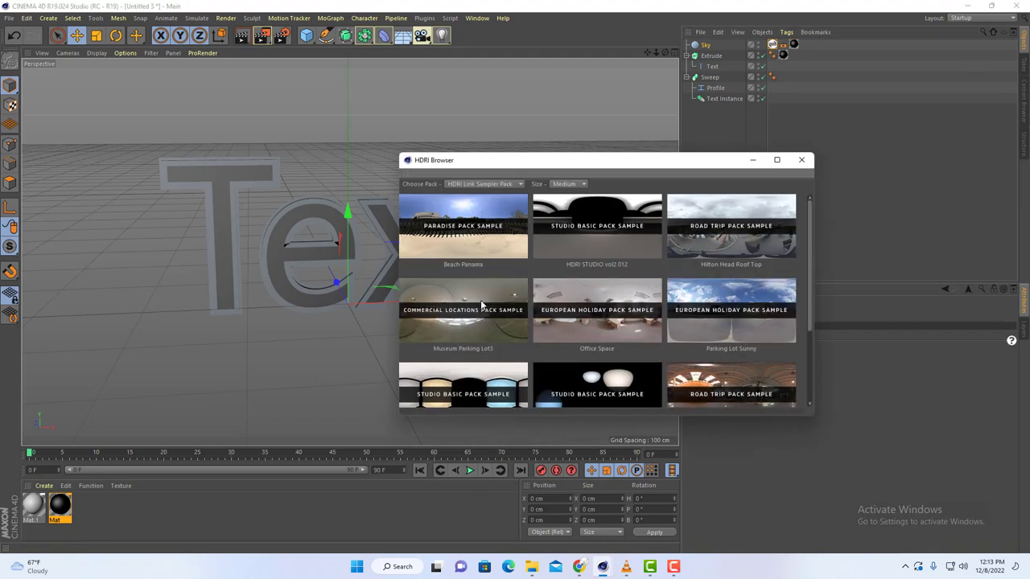
pyautogui.click(802, 160)
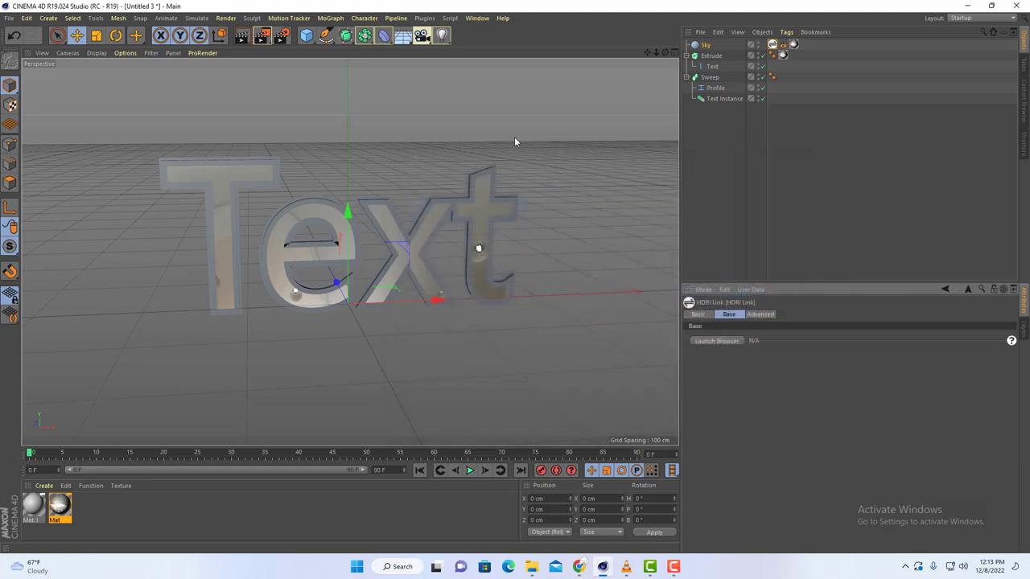
# Add the Ambient Occlusion and Global Illumination effects to the render settings.
pyautogui.click(282, 34)
pyautogui.click(97, 201)
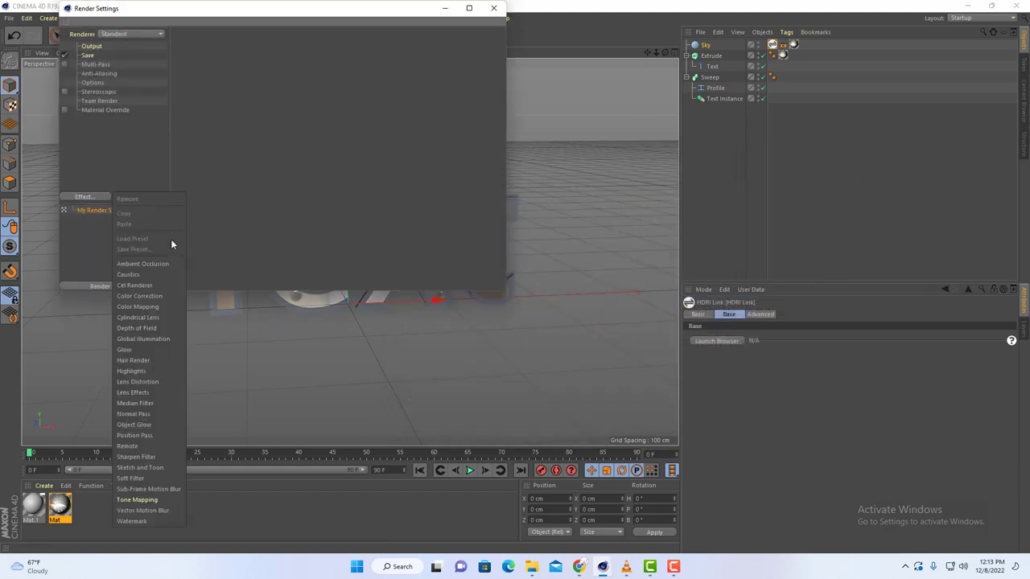
pyautogui.click(125, 273)
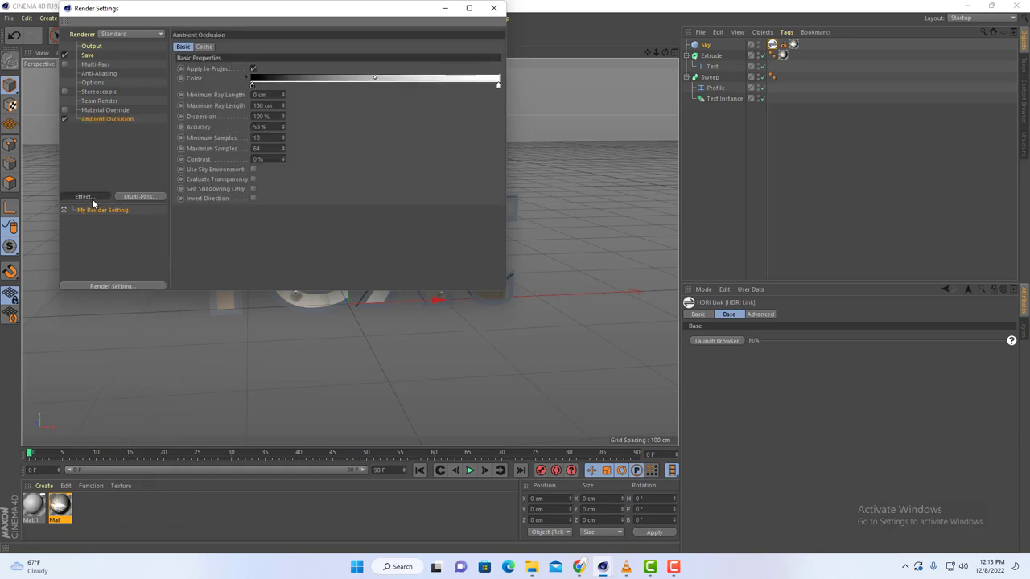
pyautogui.click(94, 198)
pyautogui.click(161, 318)
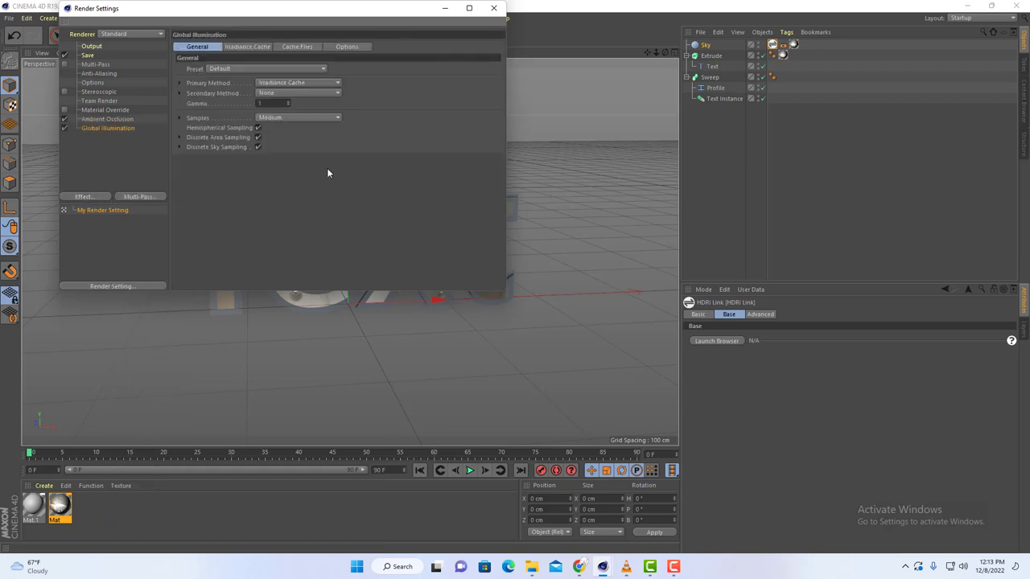
pyautogui.click(492, 9)
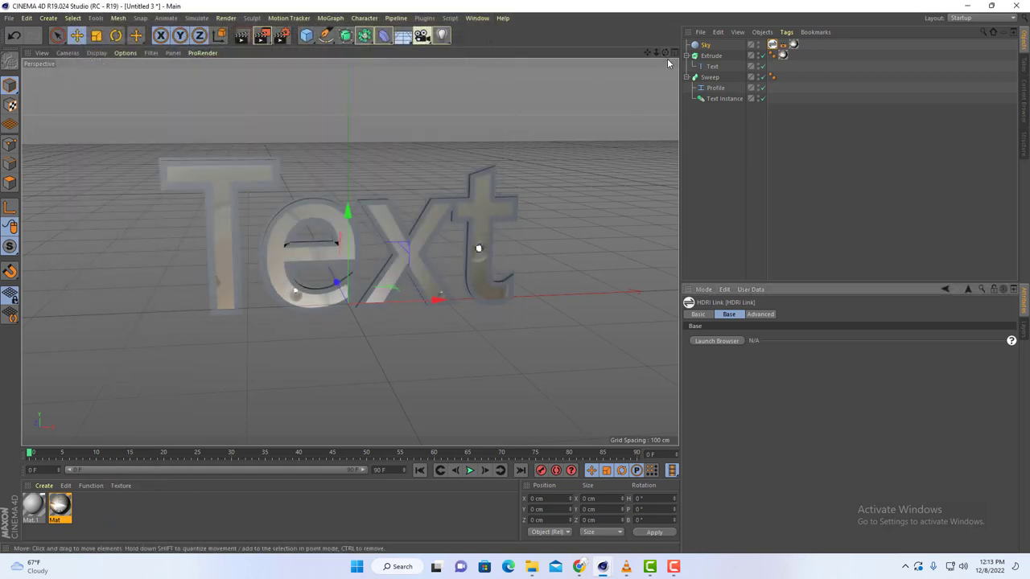
# View the text from an angle and render a viewport preview with the HDRI lighting.
pyautogui.moveTo(665, 53); pyautogui.dragTo(426, 48)
pyautogui.keyDown('alt'); pyautogui.moveTo(309, 276); pyautogui.dragTo(472, 253); pyautogui.keyUp('alt')
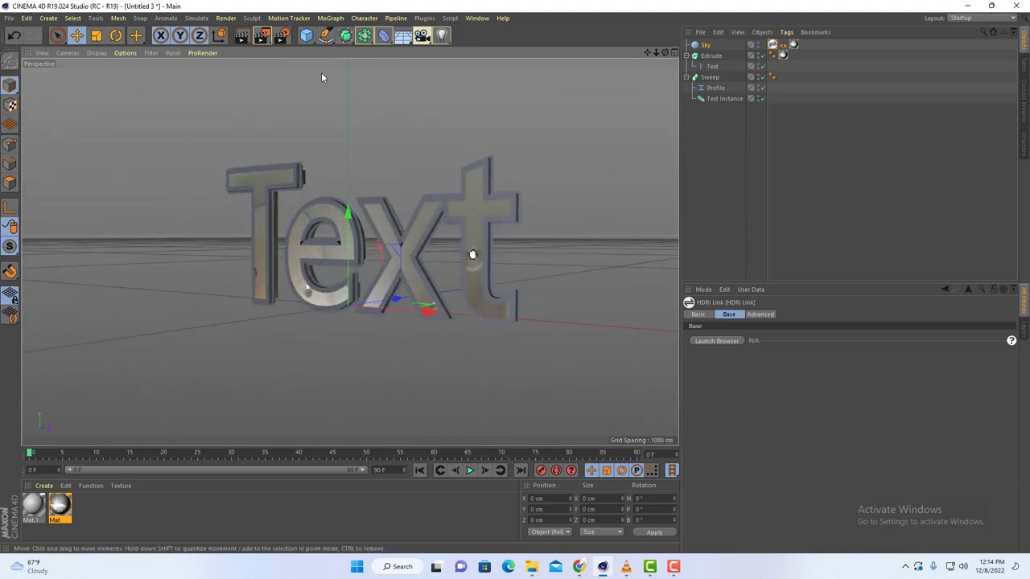
pyautogui.click(245, 42)
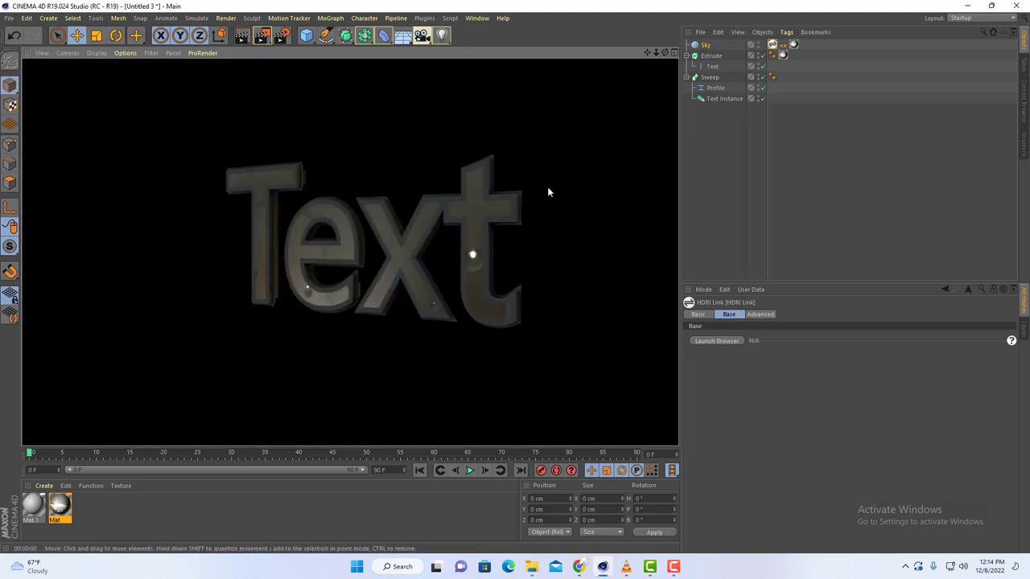
# Try the Parking Lot Sunny HDRI for the sky's link, and replace it with Beach Panama.
pyautogui.click(773, 47)
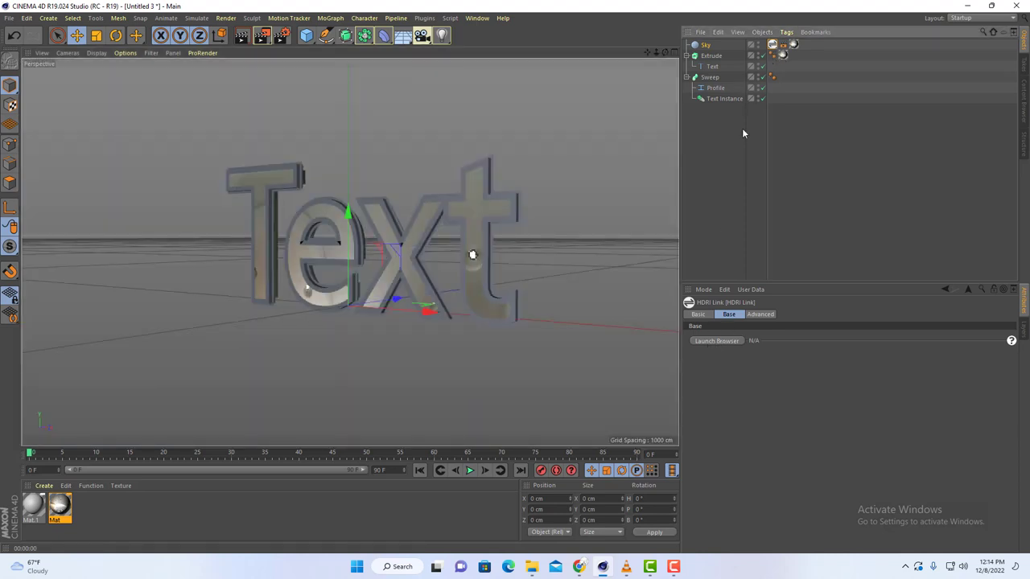
pyautogui.click(726, 341)
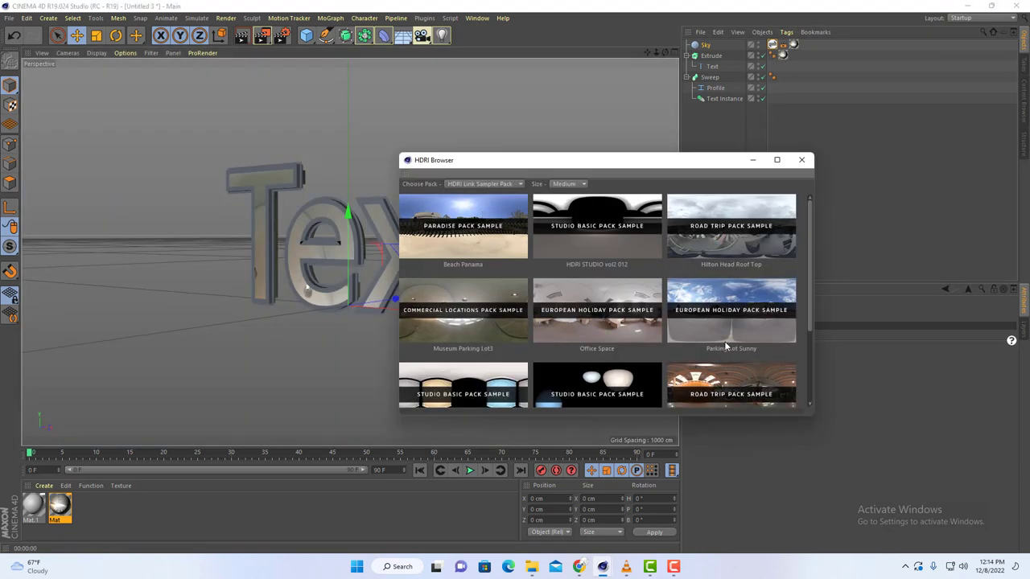
pyautogui.click(754, 296)
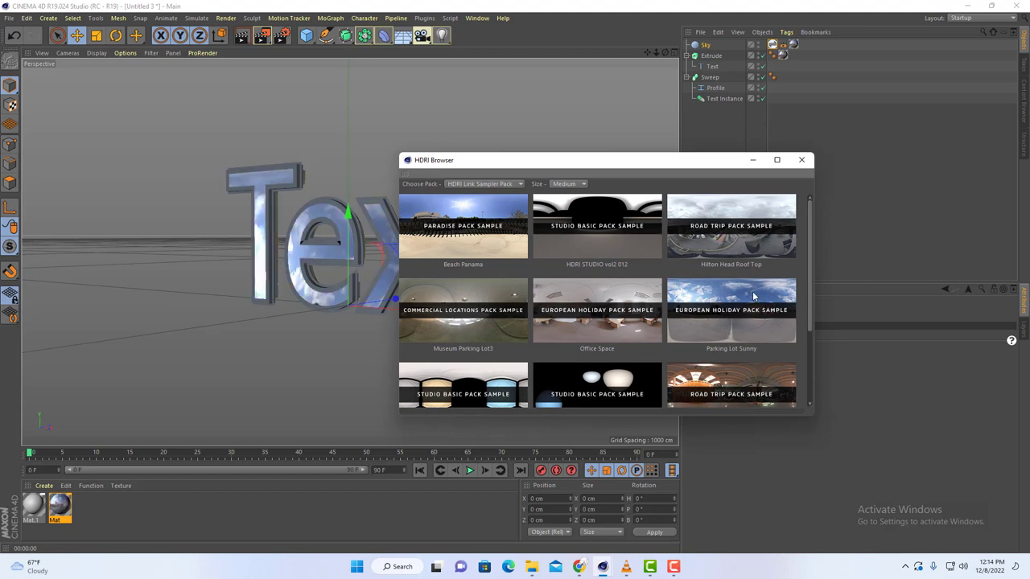
pyautogui.click(471, 210)
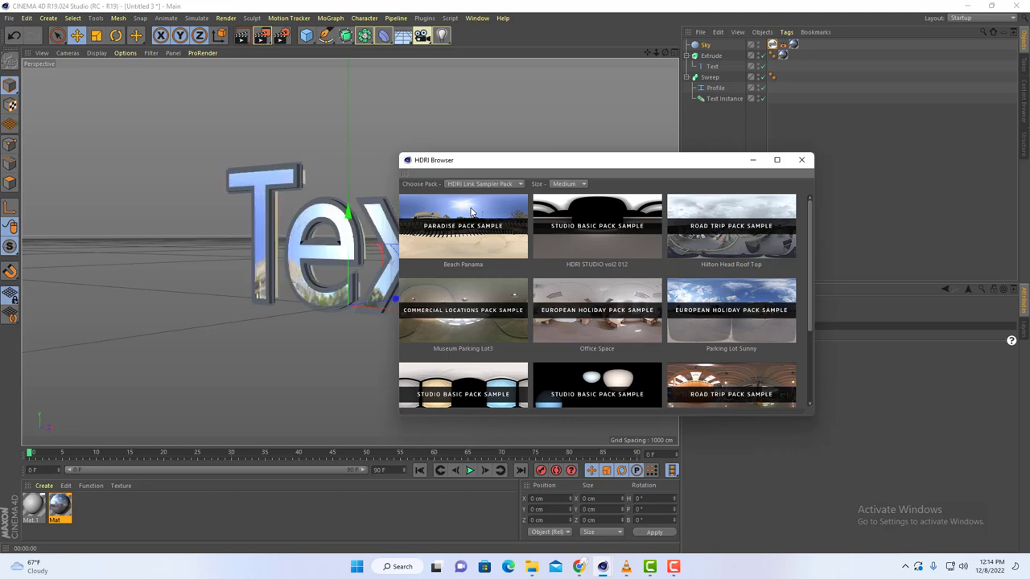
pyautogui.click(802, 159)
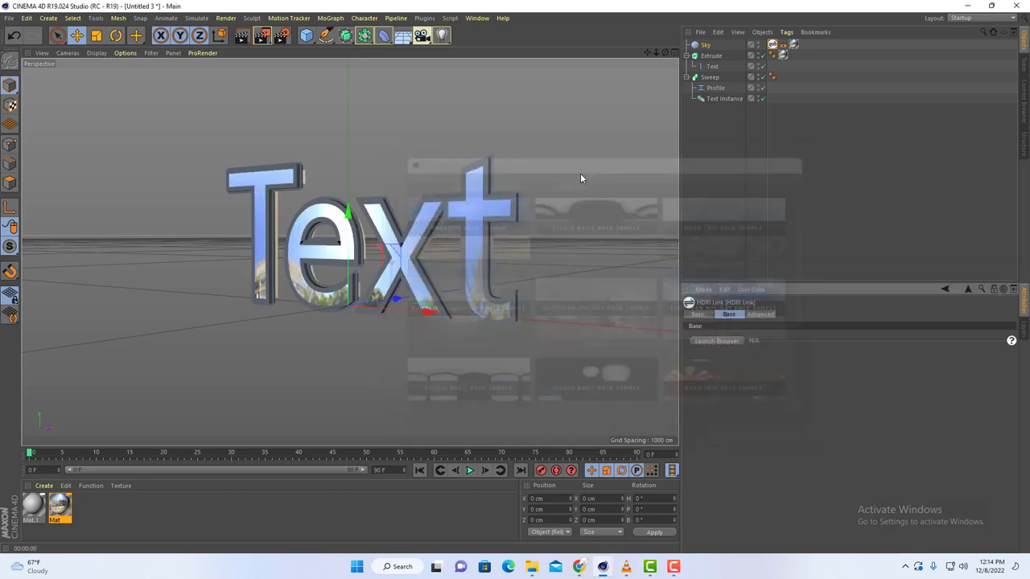
# Create a new material and set its color to dark green with hue 130°, saturation 73% and value 38%.
pyautogui.doubleClick(157, 518)
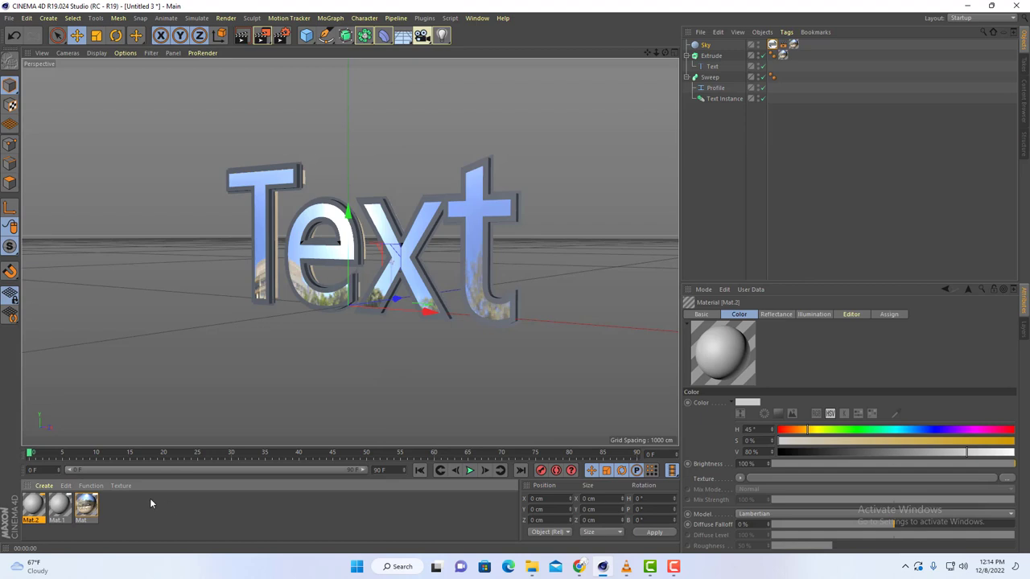
pyautogui.doubleClick(32, 506)
pyautogui.moveTo(404, 73); pyautogui.dragTo(460, 122)
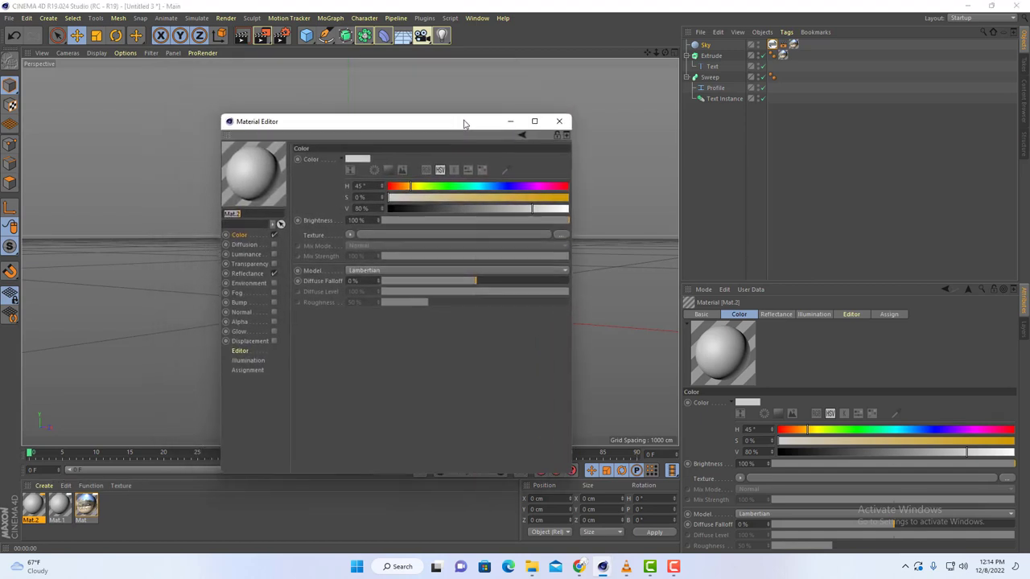
pyautogui.click(352, 157)
pyautogui.click(360, 157)
pyautogui.click(404, 168)
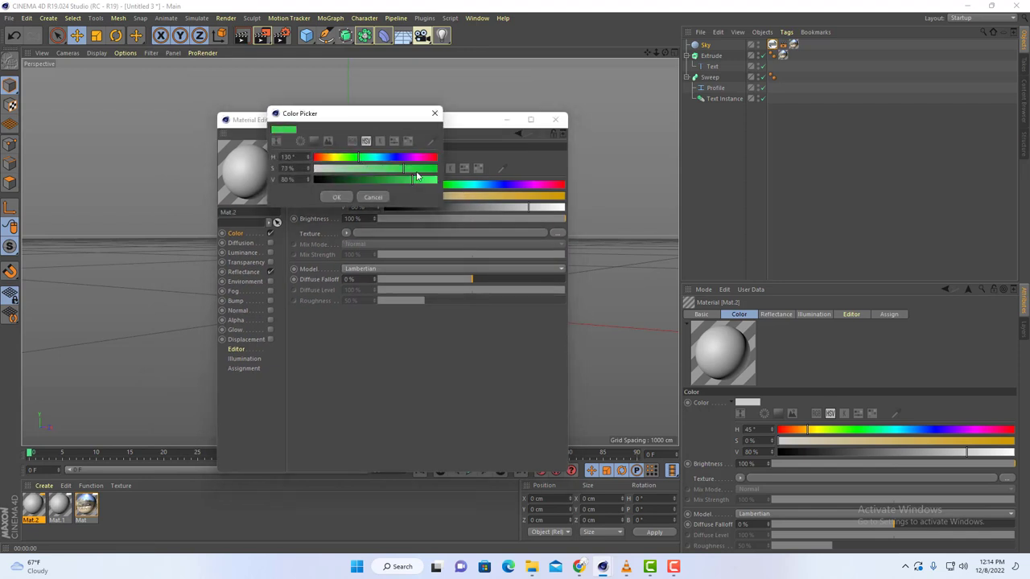
pyautogui.click(359, 180)
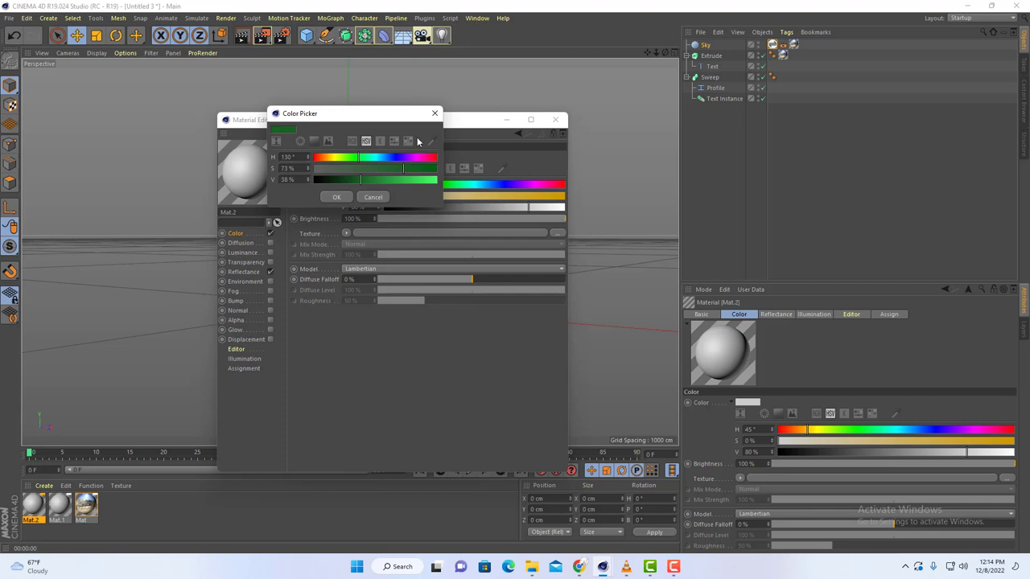
pyautogui.click(338, 197)
# Add a Beckmann reflectance layer with Fresnel None to the green material, then try it on the Sweep and undo that assignment.
pyautogui.click(245, 272)
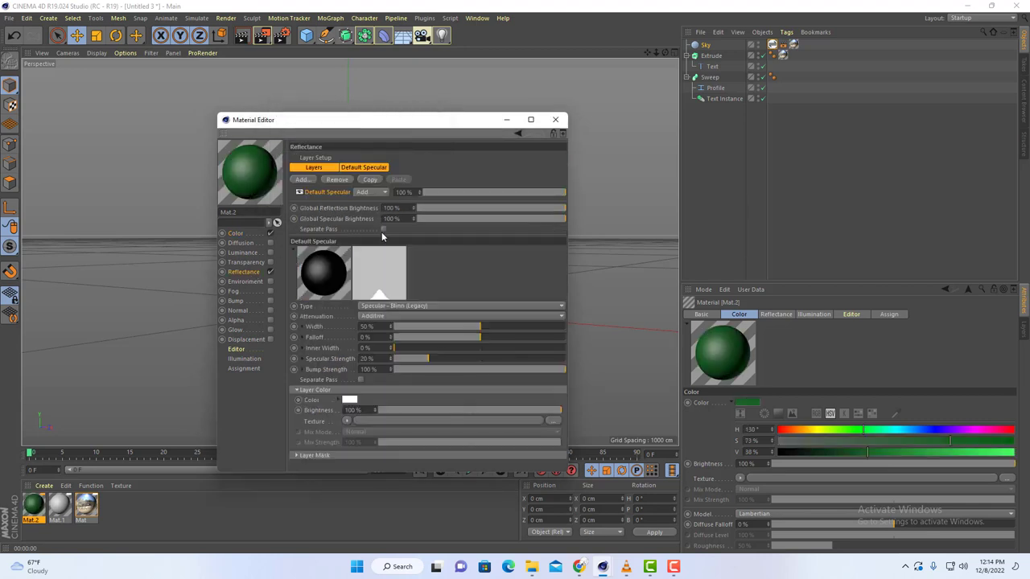
pyautogui.click(306, 180)
pyautogui.click(349, 211)
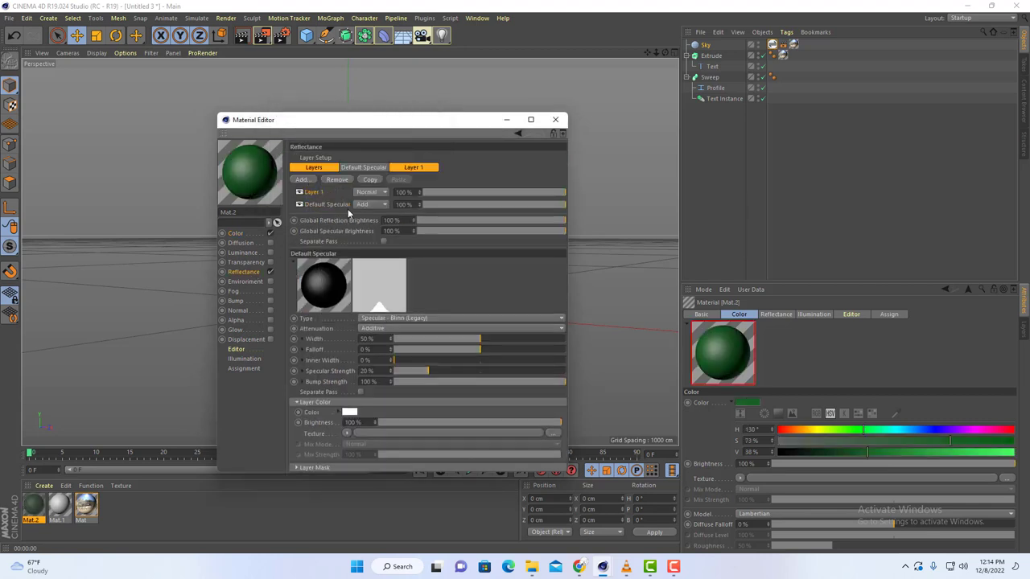
pyautogui.click(297, 465)
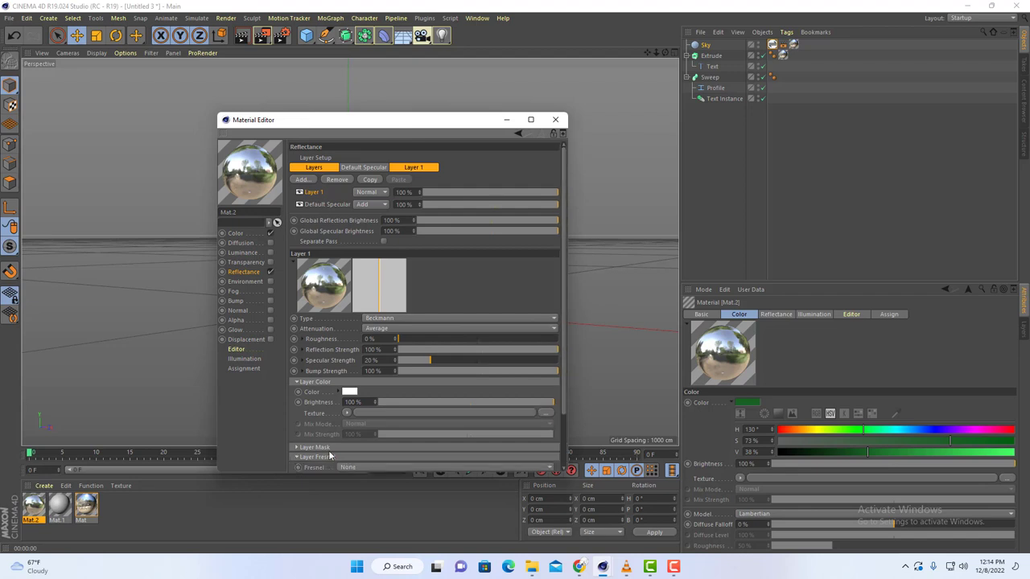
pyautogui.moveTo(460, 113); pyautogui.dragTo(459, 78)
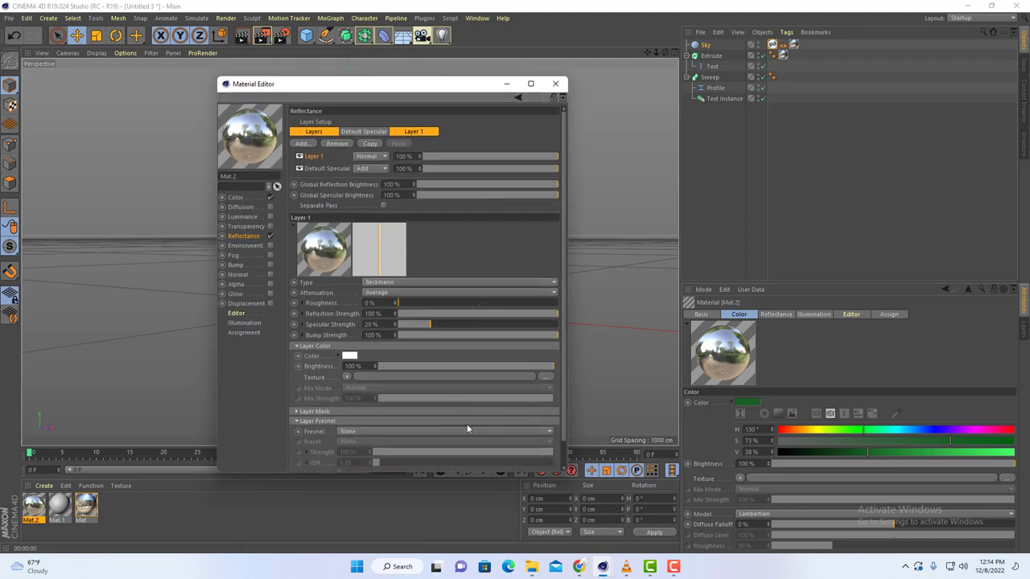
pyautogui.click(368, 433)
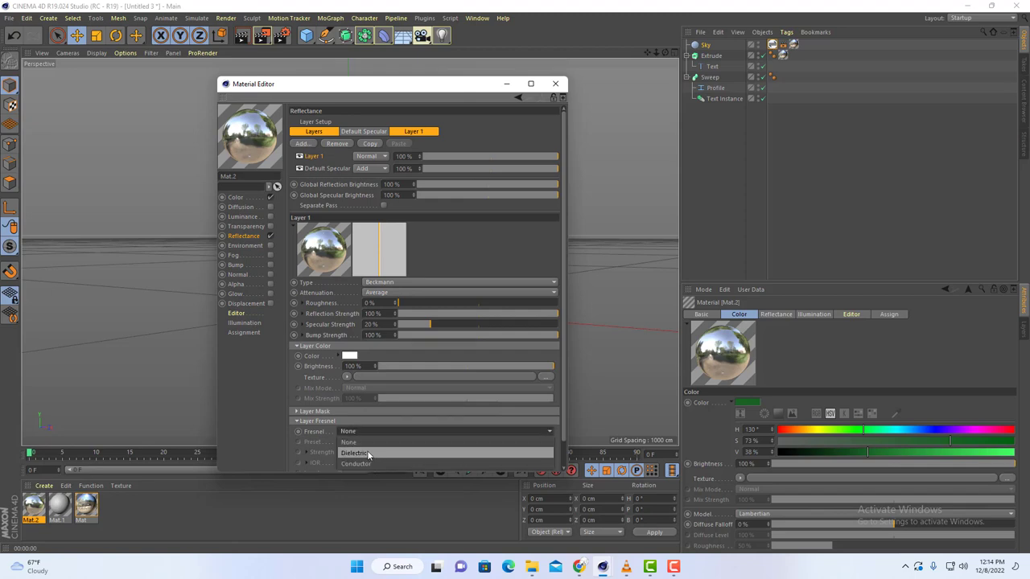
pyautogui.click(366, 441)
pyautogui.click(556, 85)
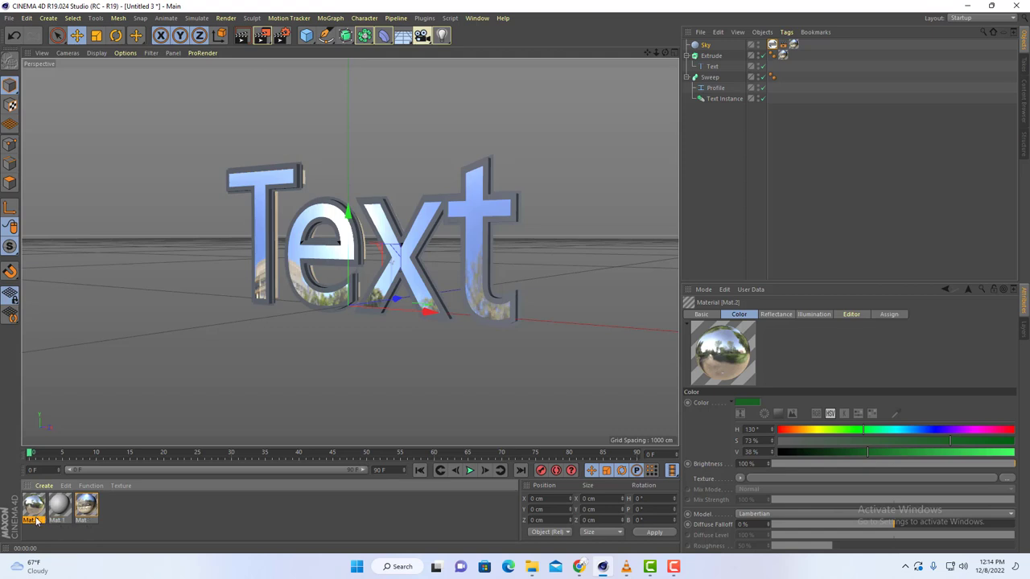
pyautogui.moveTo(34, 519); pyautogui.dragTo(720, 81)
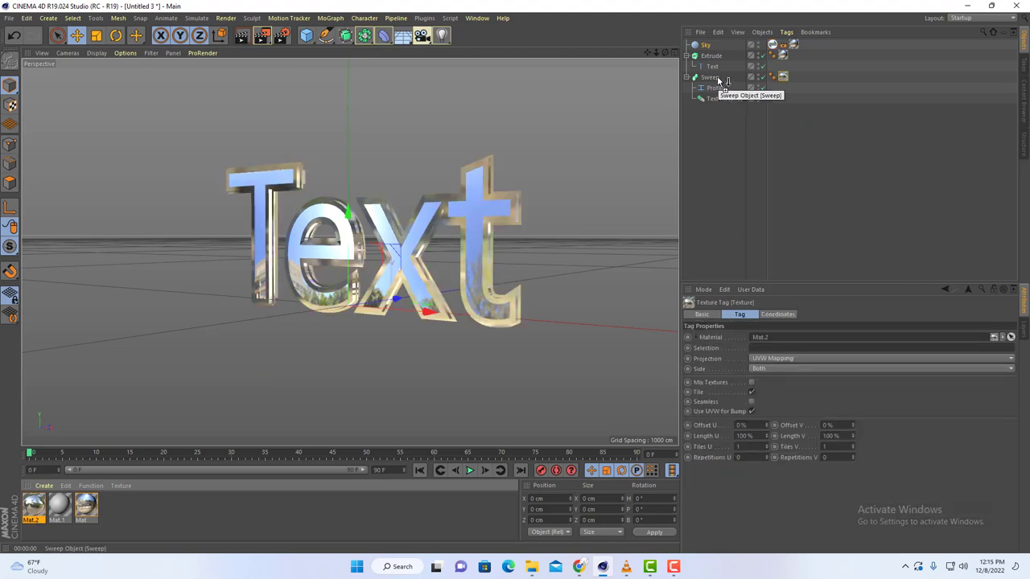
pyautogui.hotkey('ctrl', 'z')
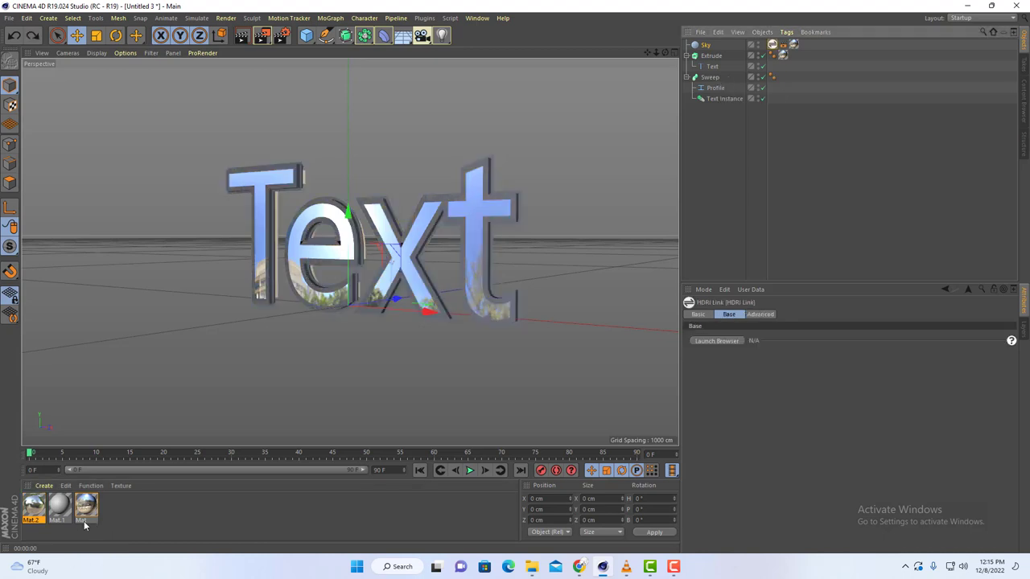
# Lower the green material's Layer 1 color brightness to 19% and replace the Extrude object's texture with this material.
pyautogui.doubleClick(44, 519)
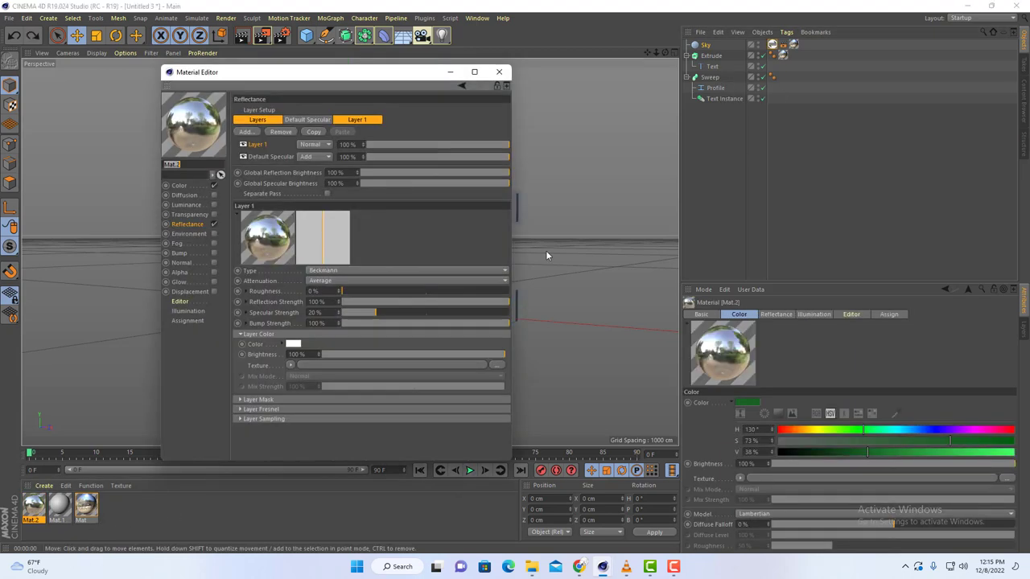
pyautogui.click(192, 187)
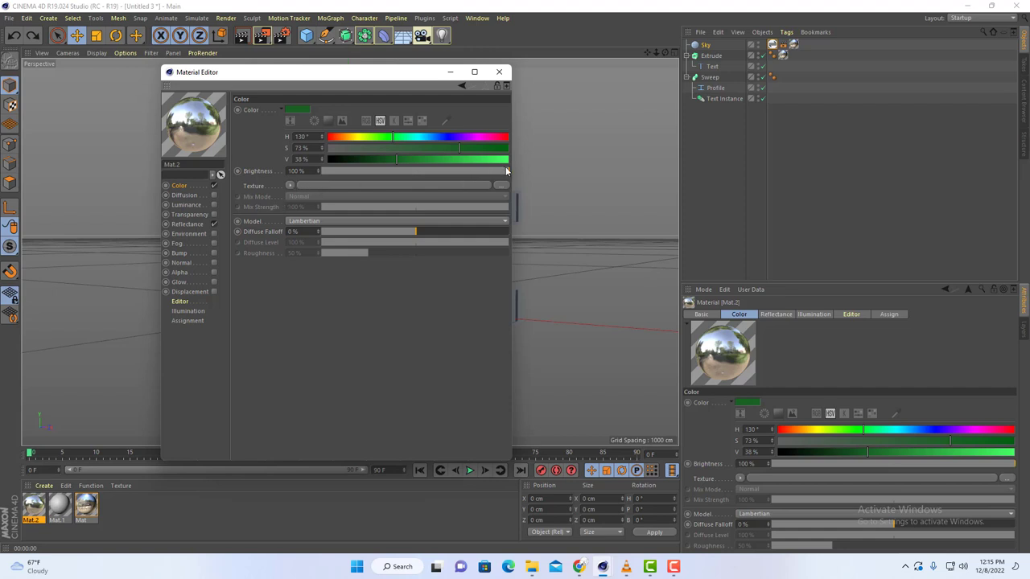
pyautogui.moveTo(438, 175); pyautogui.dragTo(507, 173)
pyautogui.click(190, 224)
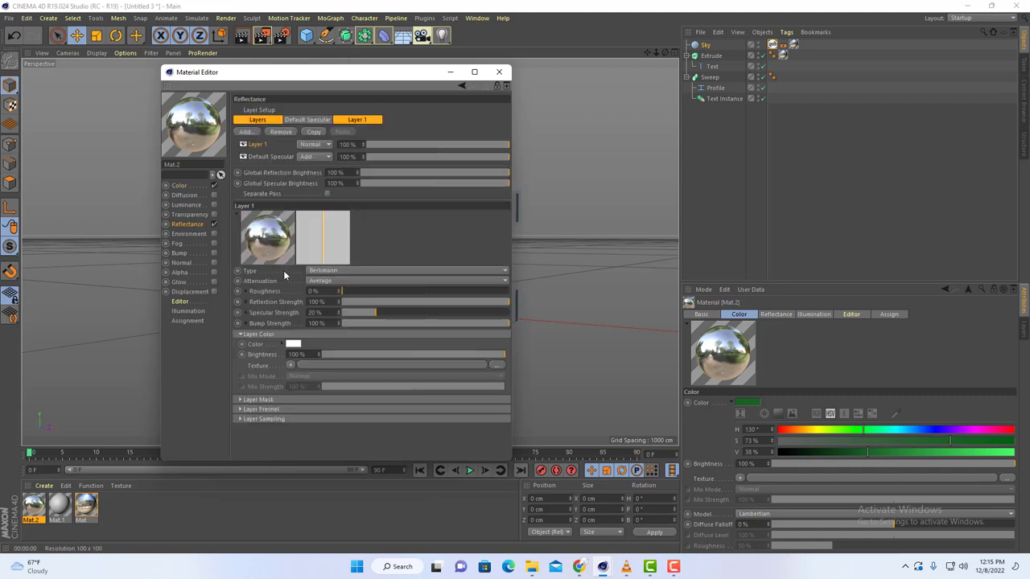
pyautogui.moveTo(450, 356); pyautogui.dragTo(422, 356)
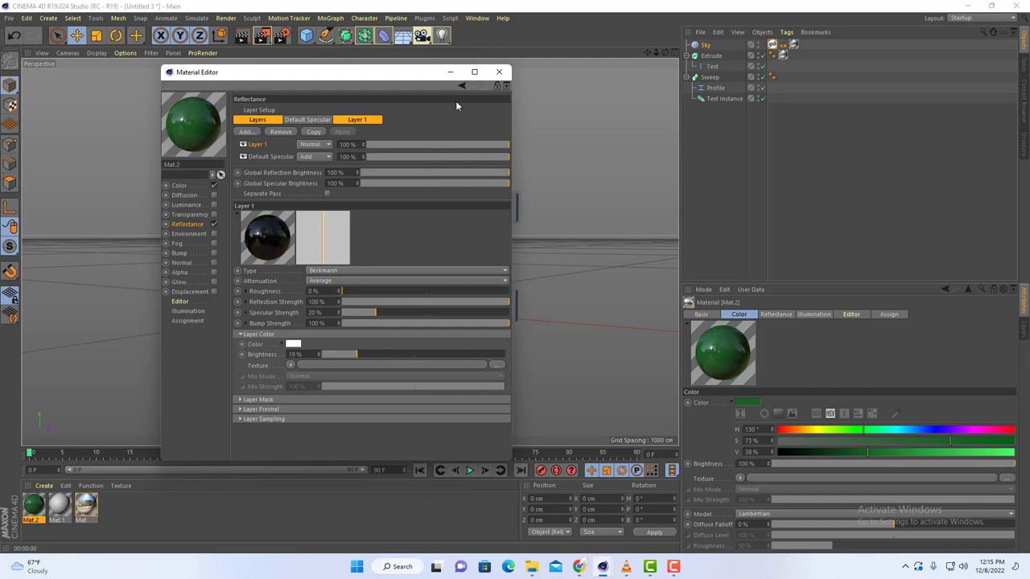
pyautogui.click(499, 72)
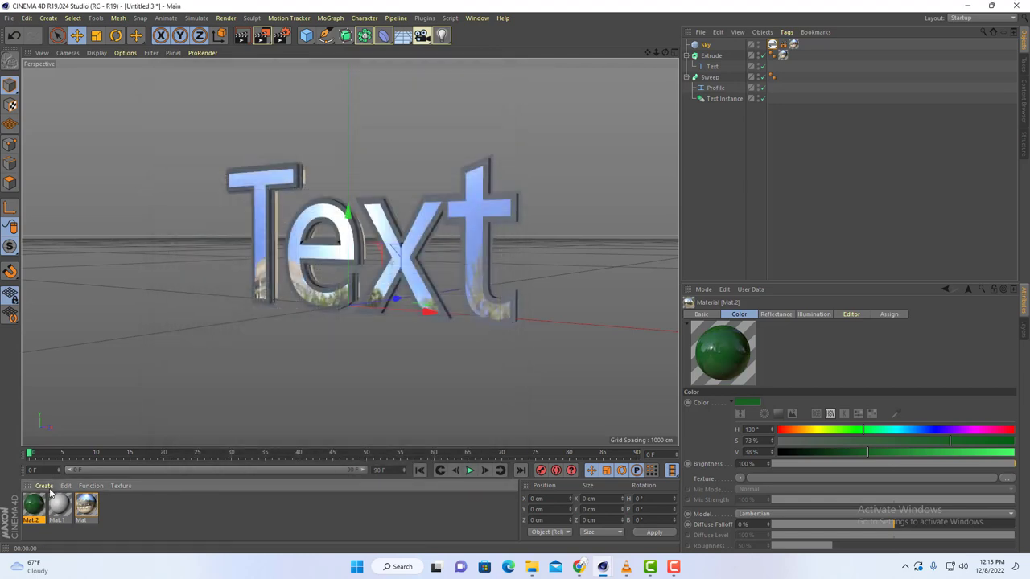
pyautogui.moveTo(27, 517); pyautogui.dragTo(782, 56)
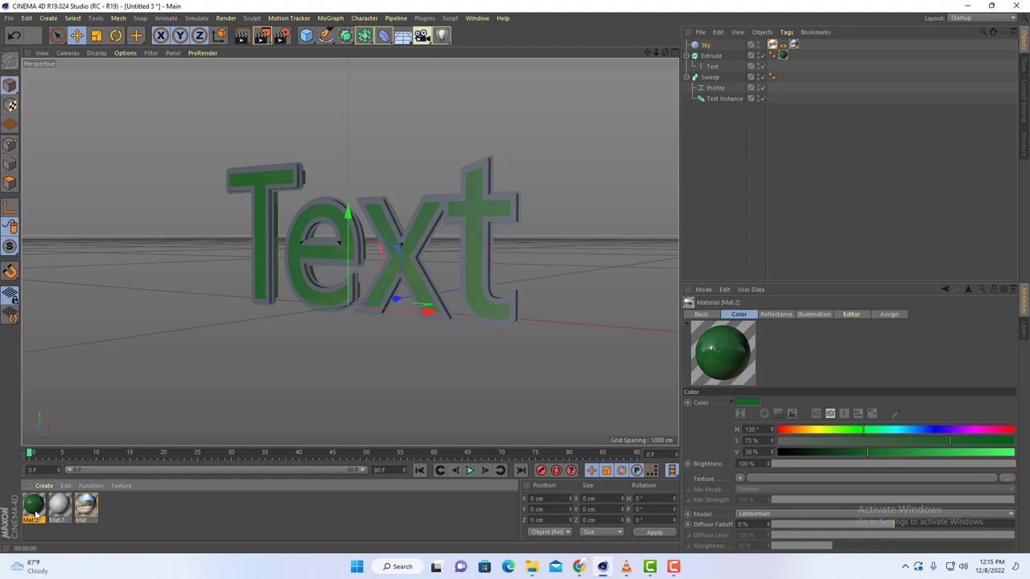
# Duplicate the green material, recolor the copy white with 0% saturation and 100% value, and apply it to the Sweep.
pyautogui.hotkey('ctrl', 'v')
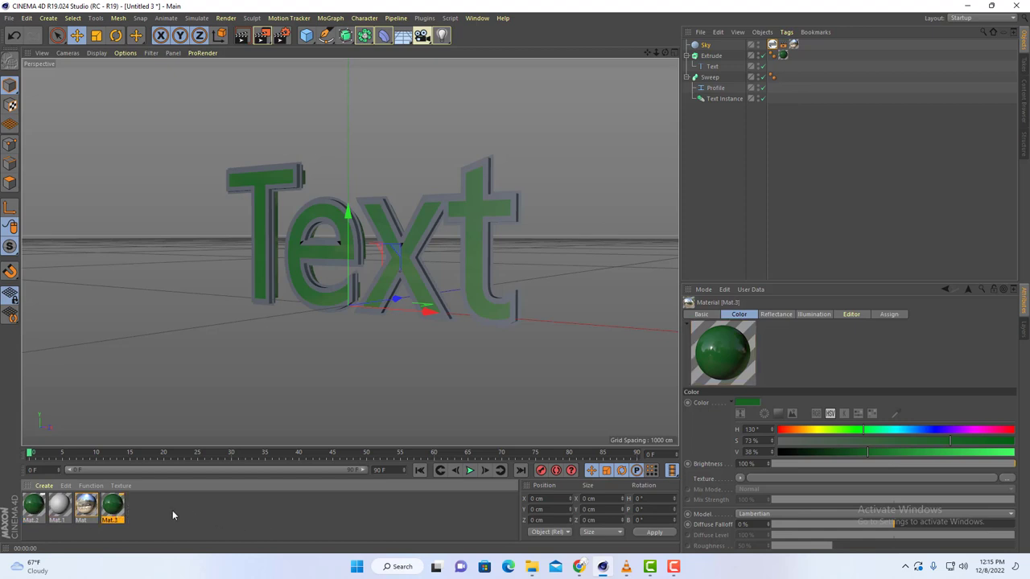
pyautogui.doubleClick(112, 505)
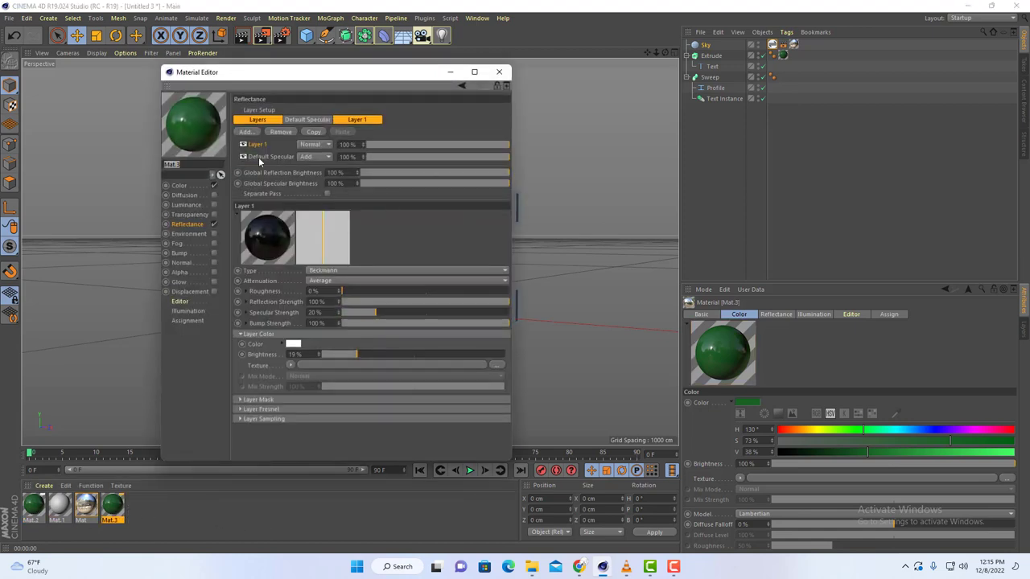
pyautogui.click(179, 186)
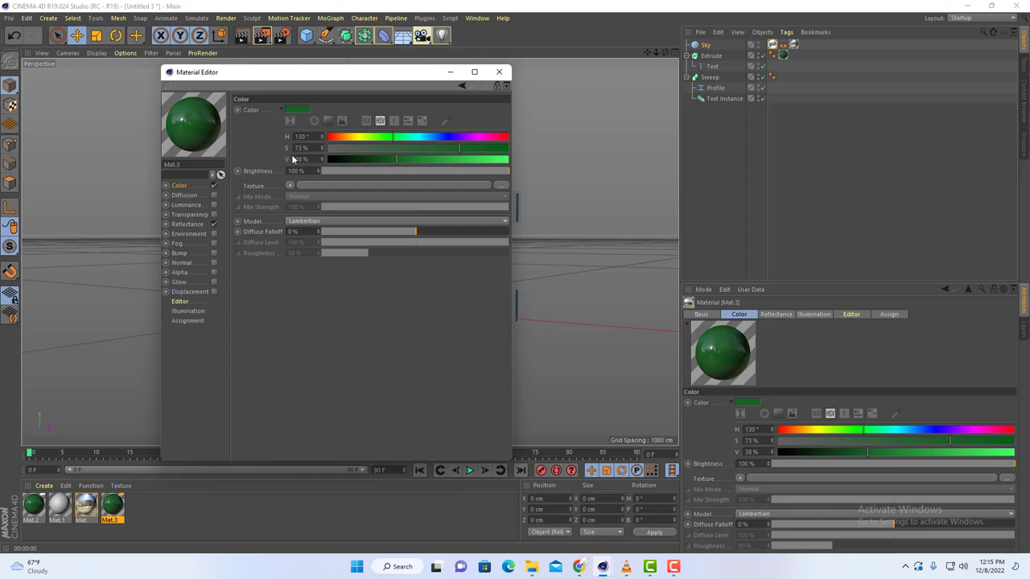
pyautogui.click(301, 109)
pyautogui.moveTo(280, 128); pyautogui.dragTo(388, 131)
pyautogui.moveTo(277, 120); pyautogui.dragTo(260, 123)
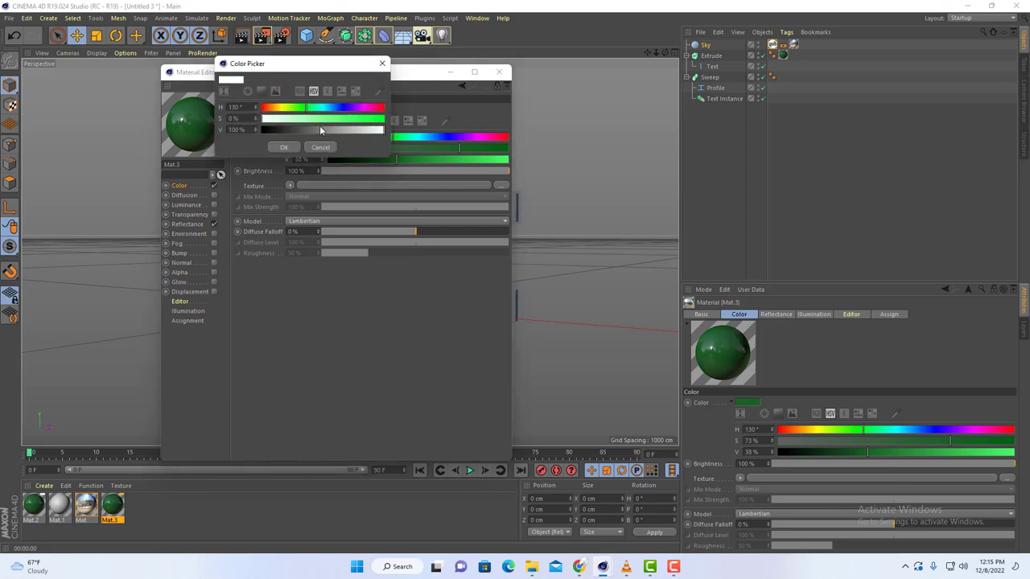
pyautogui.click(283, 147)
pyautogui.click(500, 72)
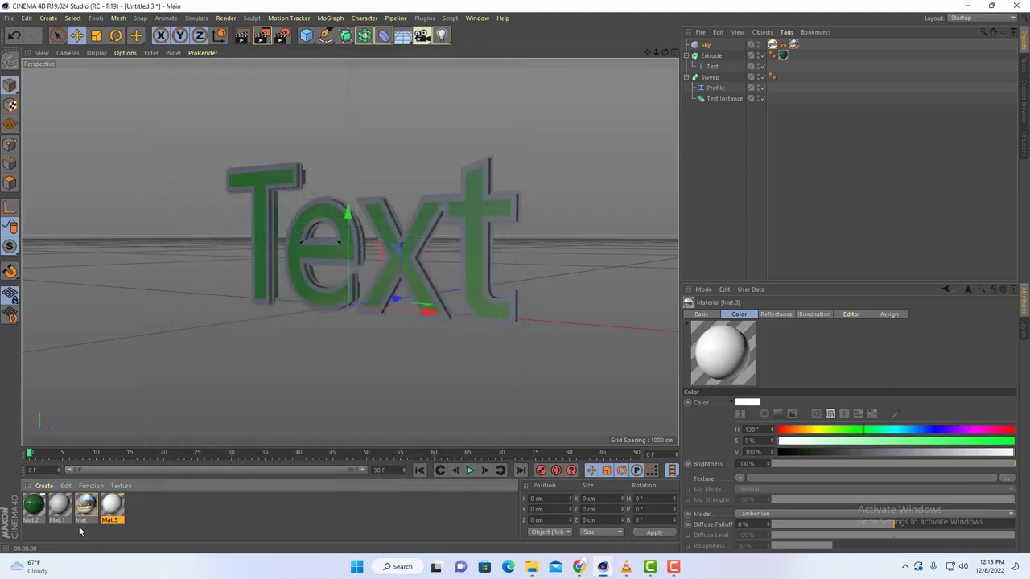
pyautogui.moveTo(723, 90); pyautogui.dragTo(719, 77)
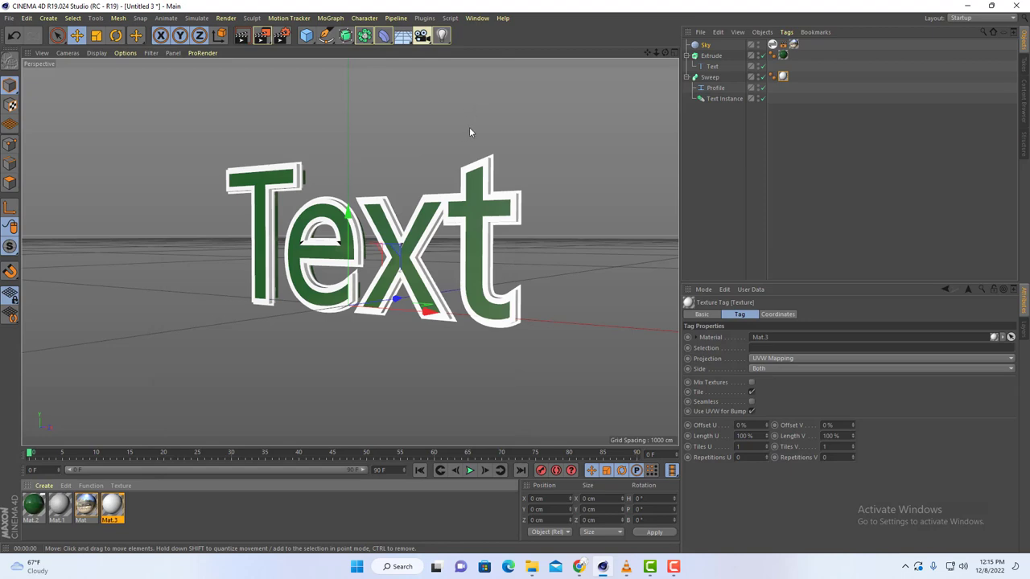
# View the text from a steep side angle and render a viewport preview of the green letters with the white outline.
pyautogui.moveTo(665, 52); pyautogui.dragTo(603, 60)
pyautogui.keyDown('alt'); pyautogui.moveTo(350, 252); pyautogui.dragTo(309, 250); pyautogui.keyUp('alt')
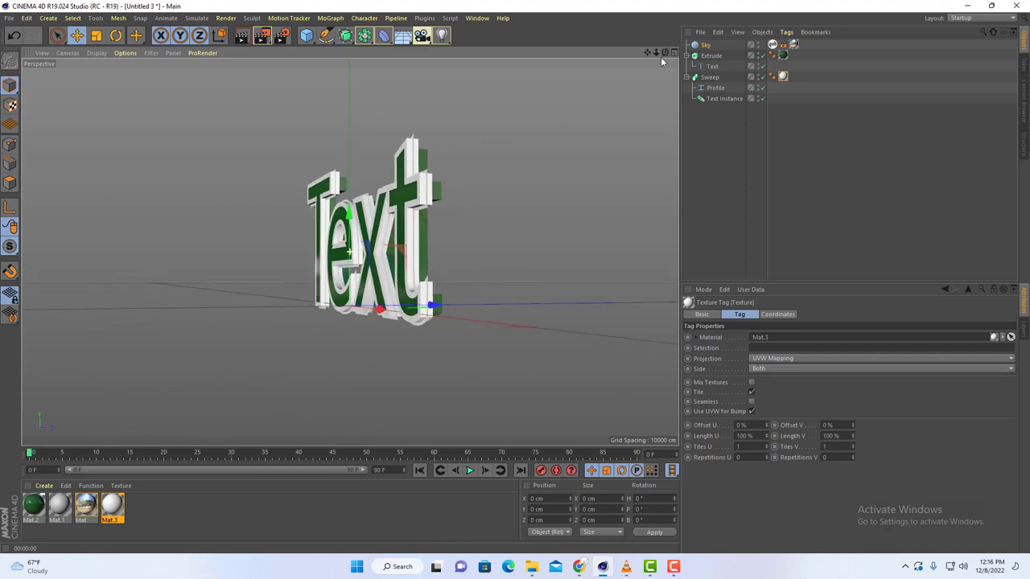
pyautogui.click(243, 38)
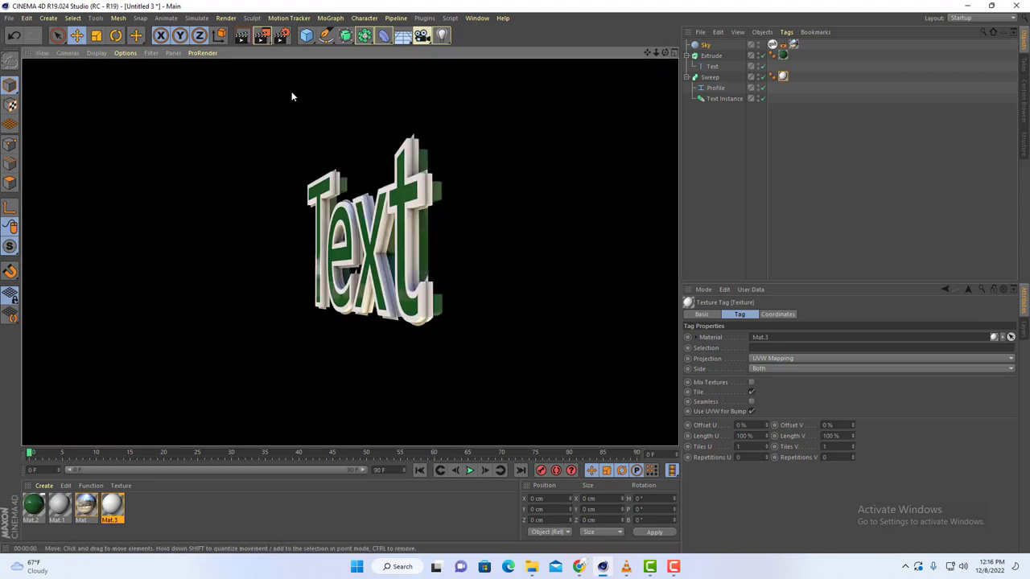
pyautogui.click(626, 118)
# Swap the two texture tags so the white material is on the Extrude and the green one on the Sweep.
pyautogui.moveTo(665, 54); pyautogui.dragTo(715, 55)
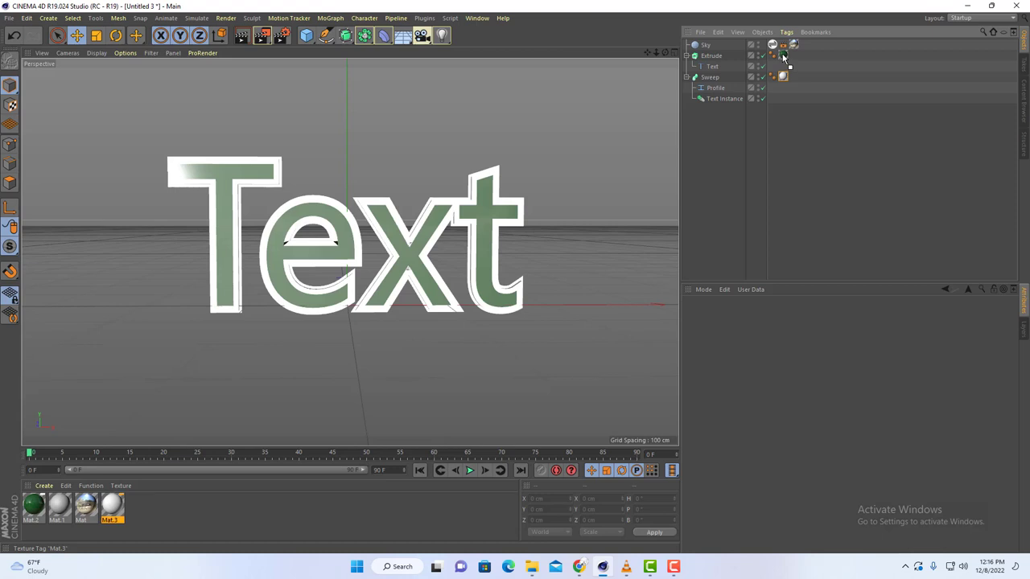
pyautogui.moveTo(785, 56); pyautogui.dragTo(786, 58)
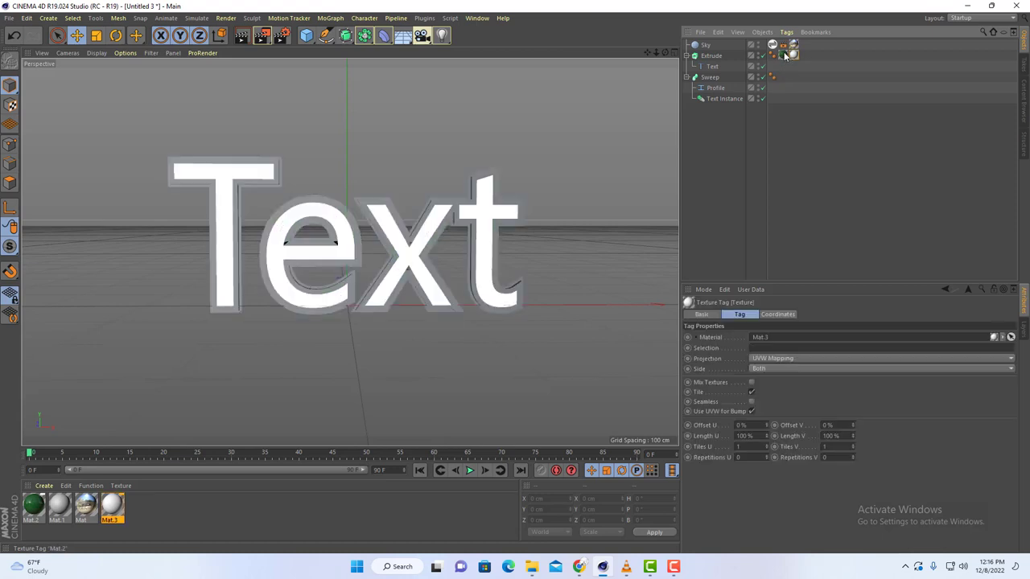
pyautogui.moveTo(783, 54); pyautogui.dragTo(782, 77)
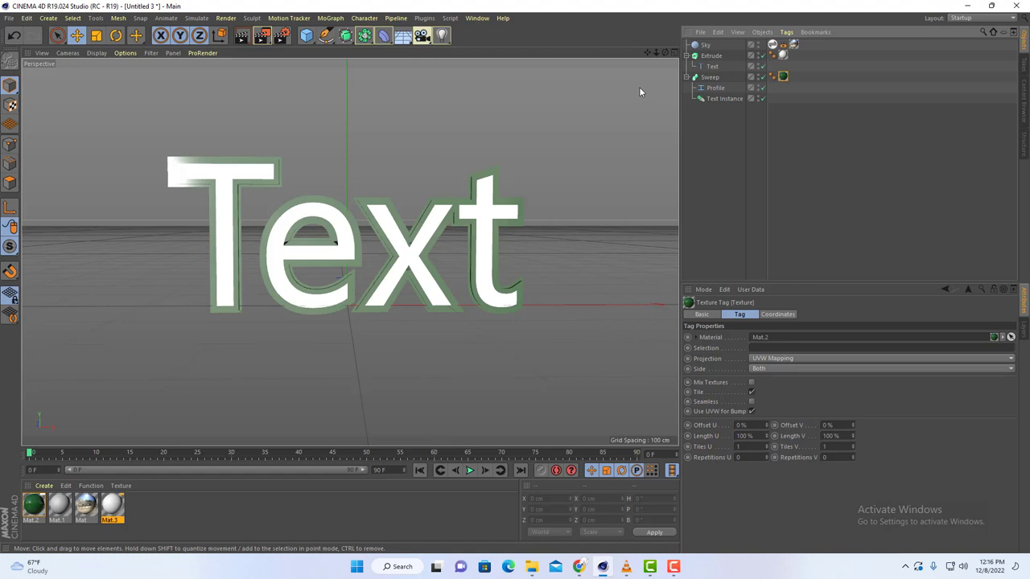
# Render viewport previews of the white letters with the green outline from two different side angles.
pyautogui.moveTo(656, 53); pyautogui.dragTo(486, 34)
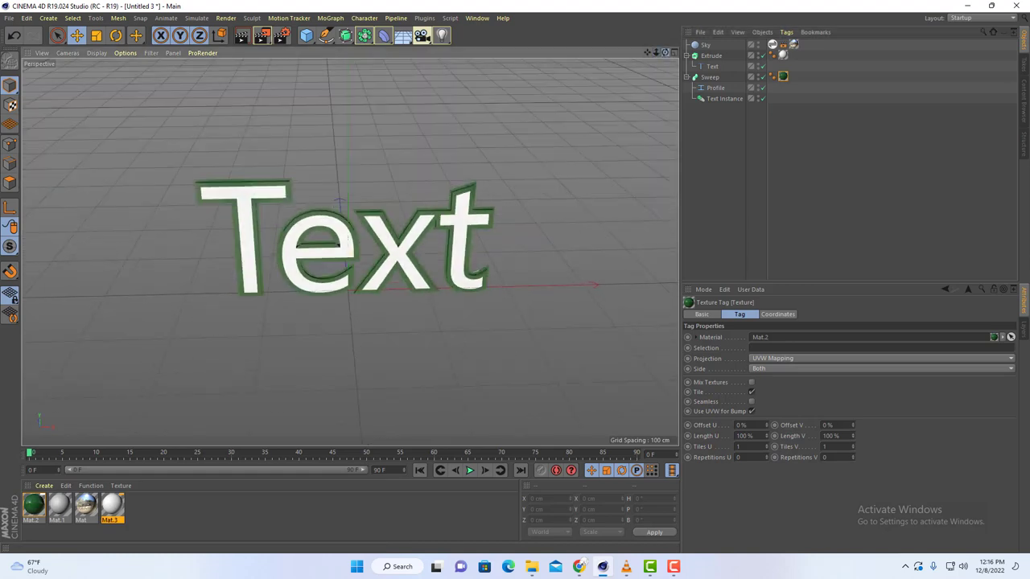
pyautogui.moveTo(644, 86); pyautogui.dragTo(648, 86)
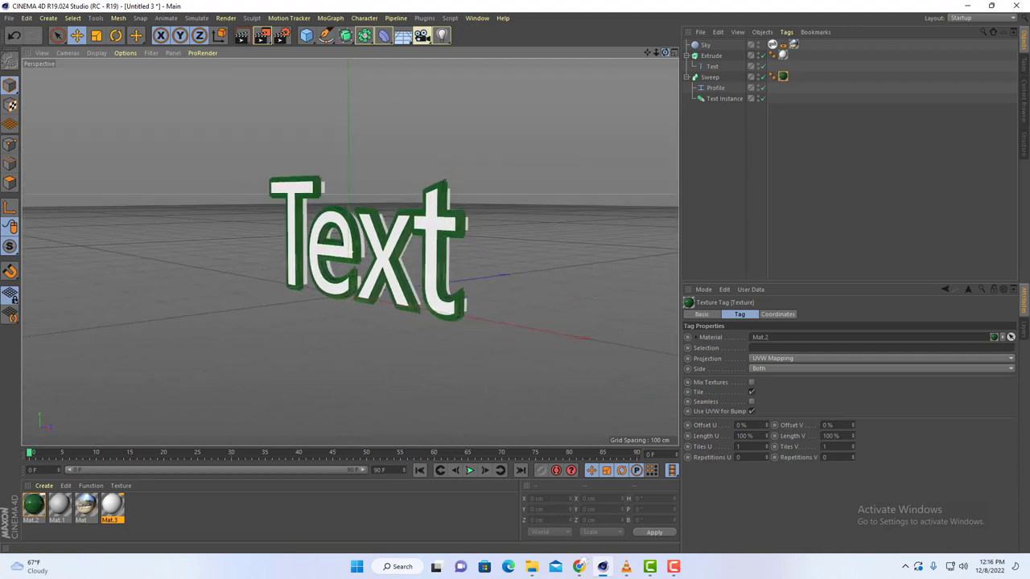
pyautogui.click(244, 37)
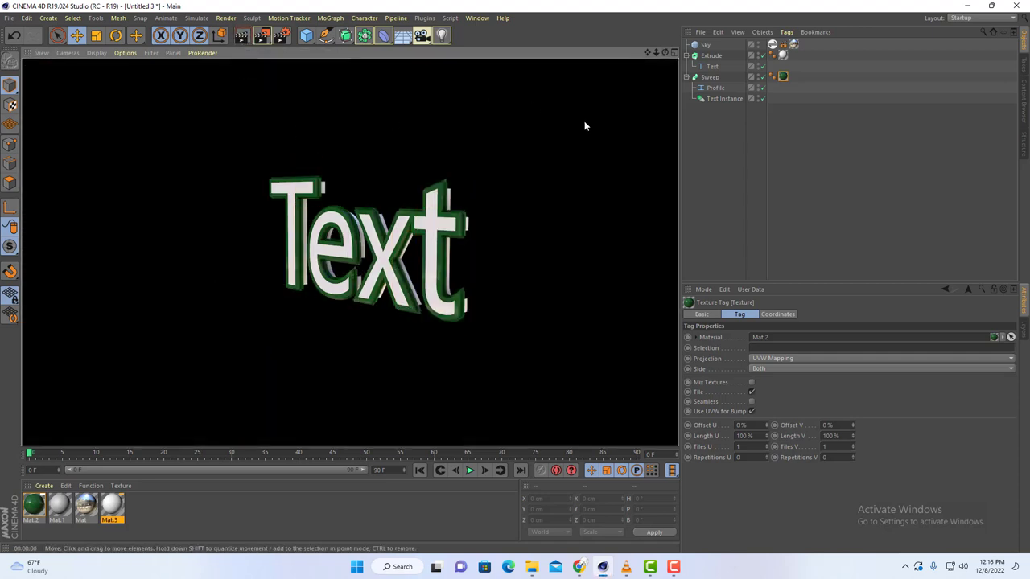
pyautogui.click(633, 95)
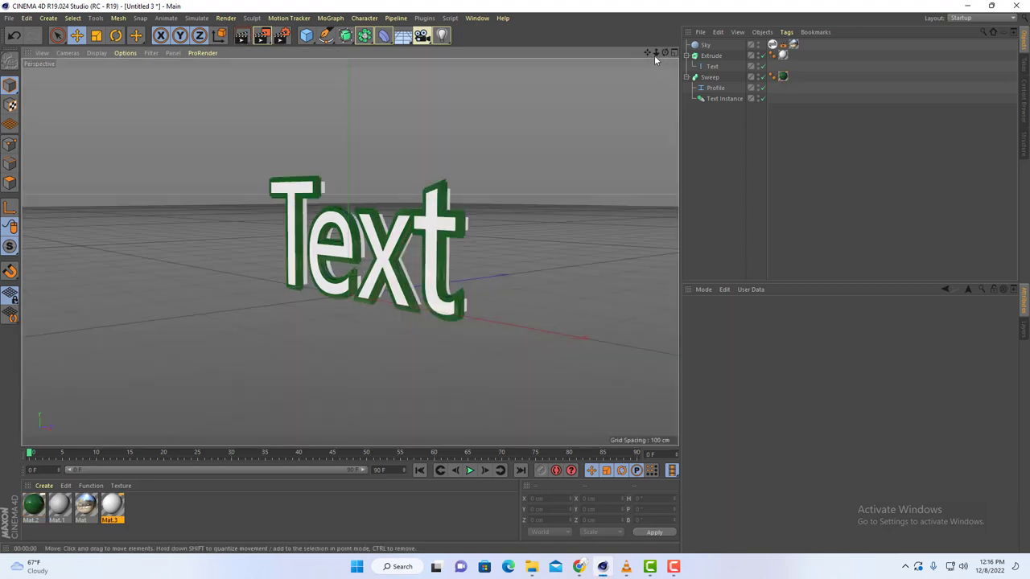
pyautogui.moveTo(655, 54); pyautogui.dragTo(617, 55)
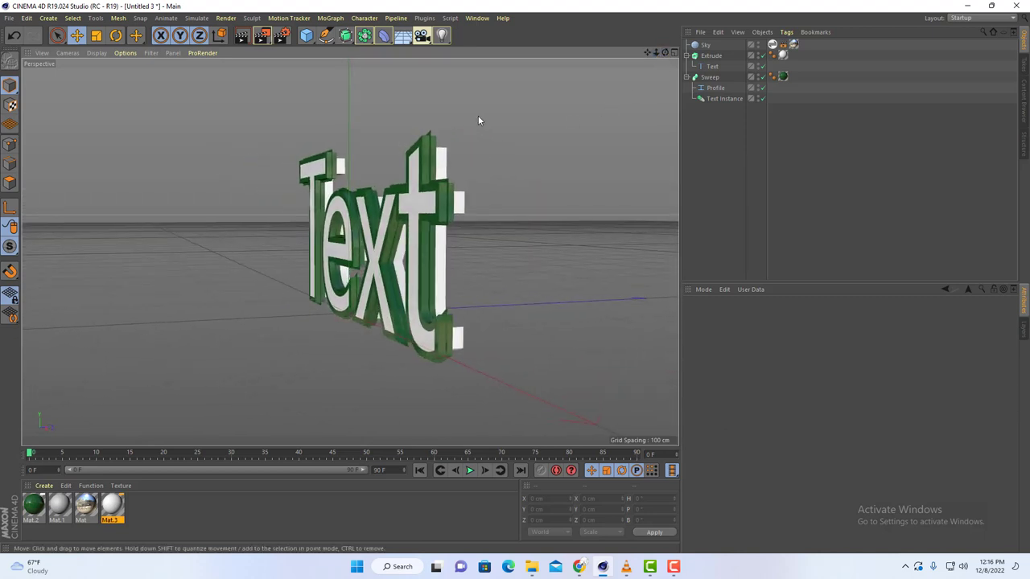
pyautogui.click(241, 41)
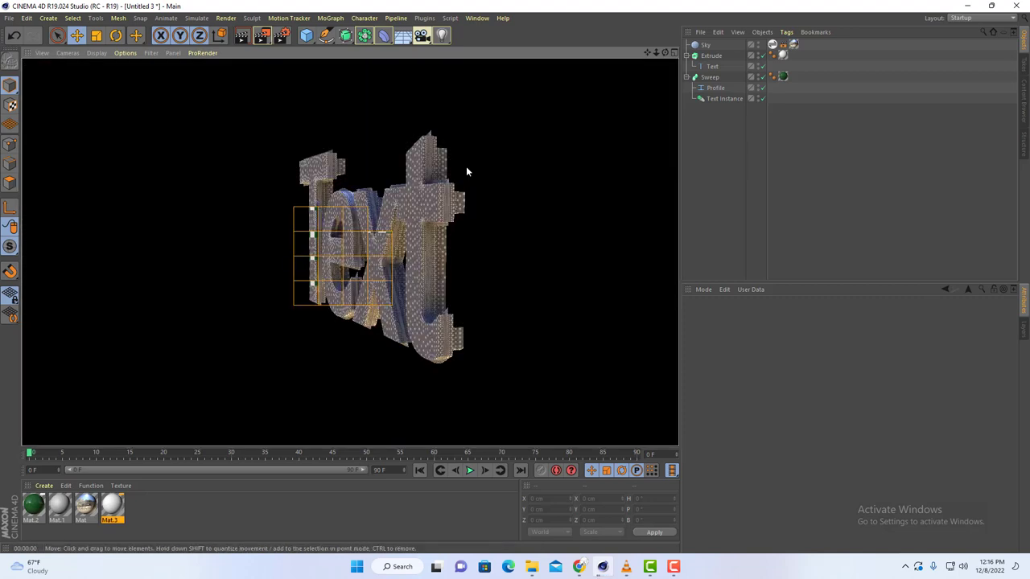
# Try the Roboto Slab and Raleway Black fonts on the text spline.
pyautogui.click(554, 200)
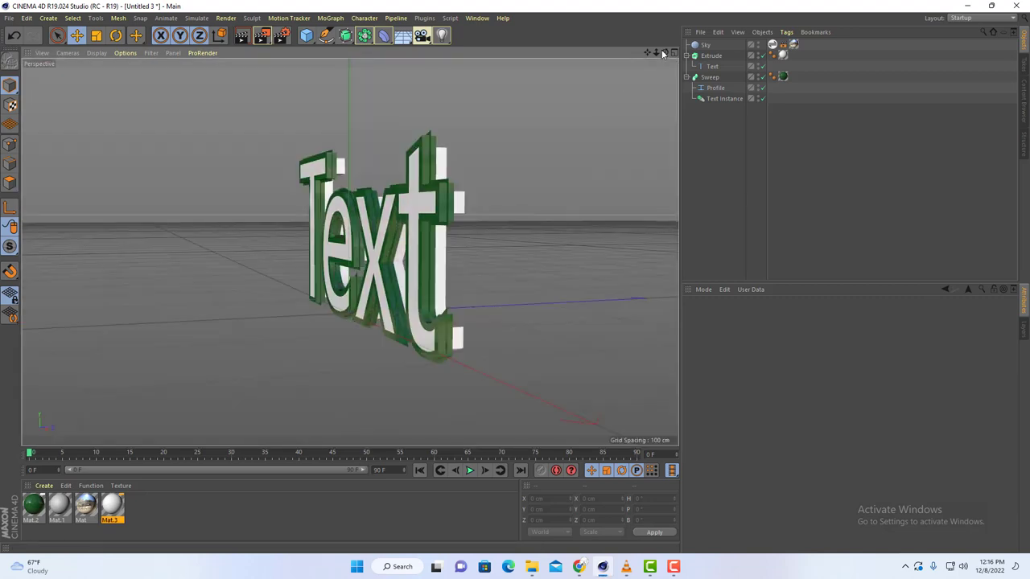
pyautogui.moveTo(665, 53); pyautogui.dragTo(646, 69)
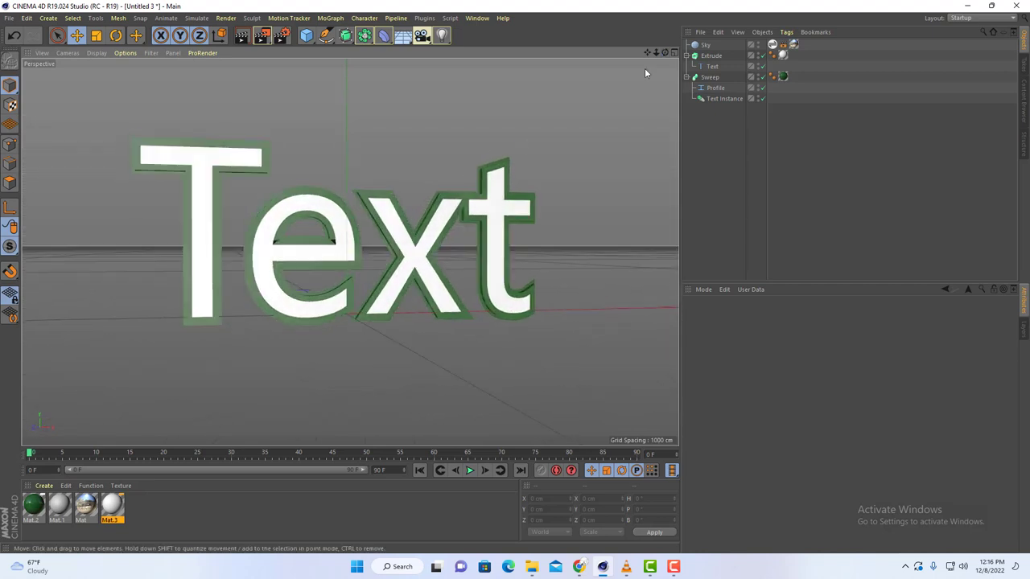
pyautogui.click(712, 66)
pyautogui.click(779, 385)
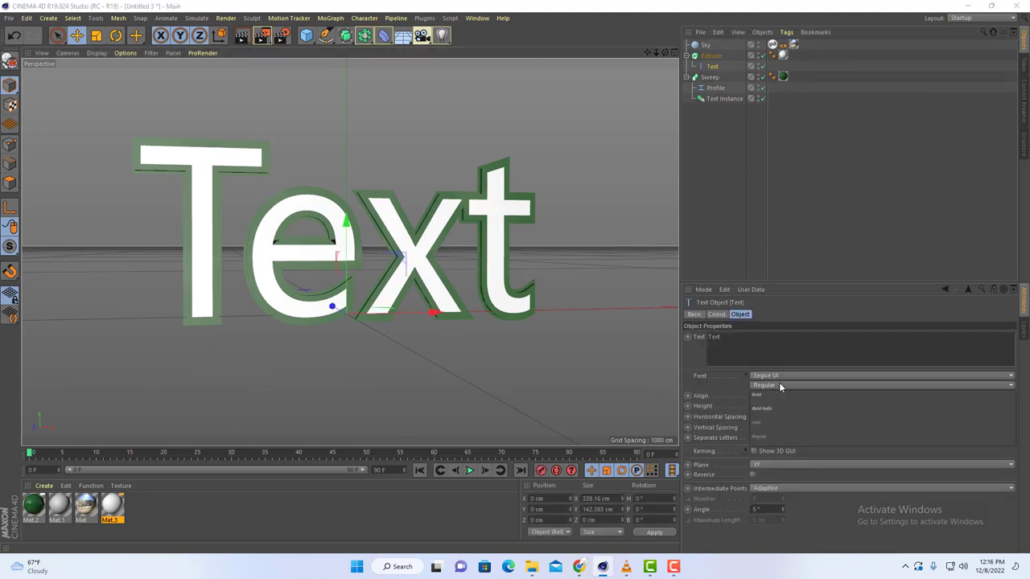
pyautogui.click(779, 383)
pyautogui.click(777, 376)
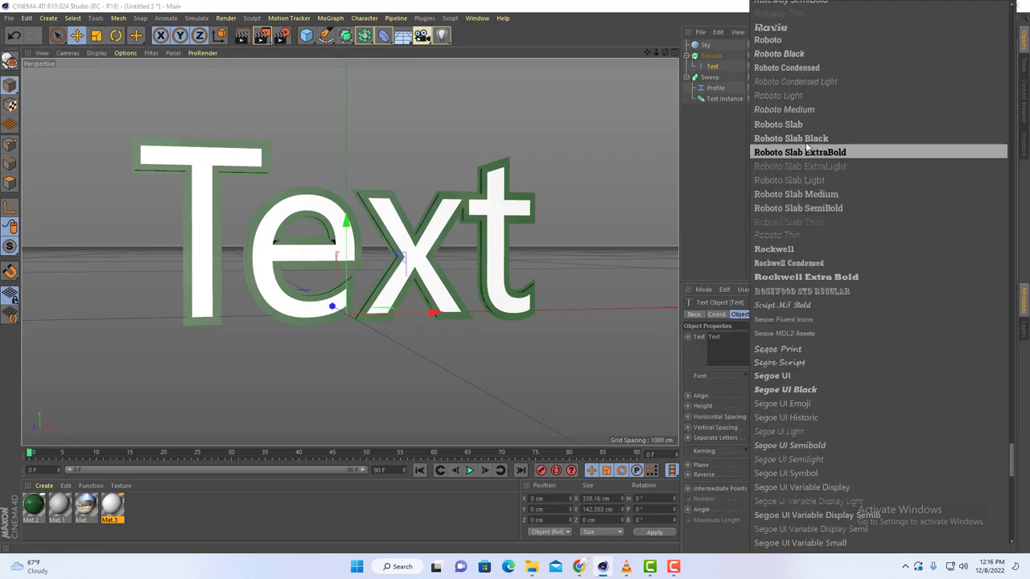
pyautogui.click(777, 124)
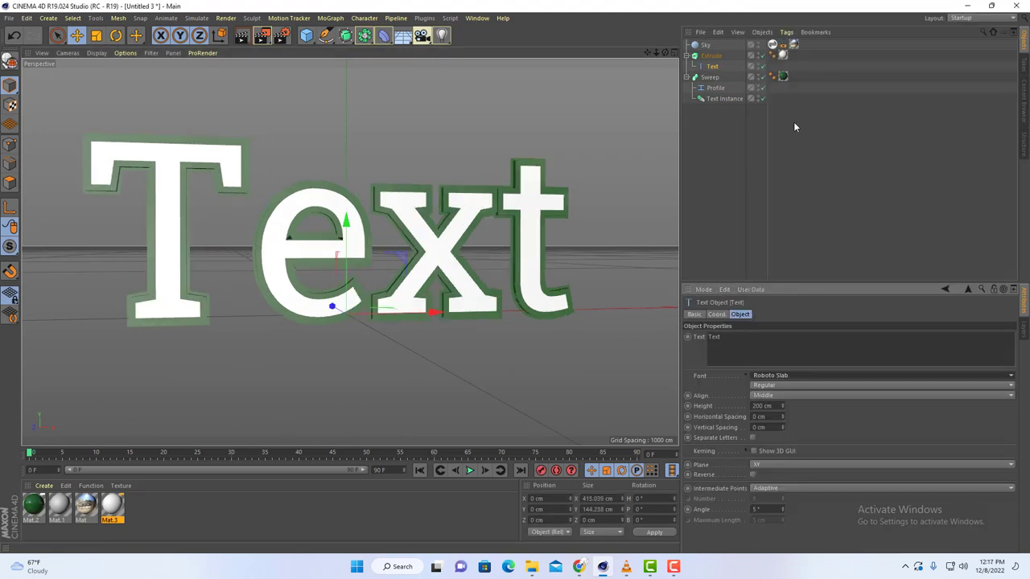
pyautogui.click(791, 376)
pyautogui.click(805, 187)
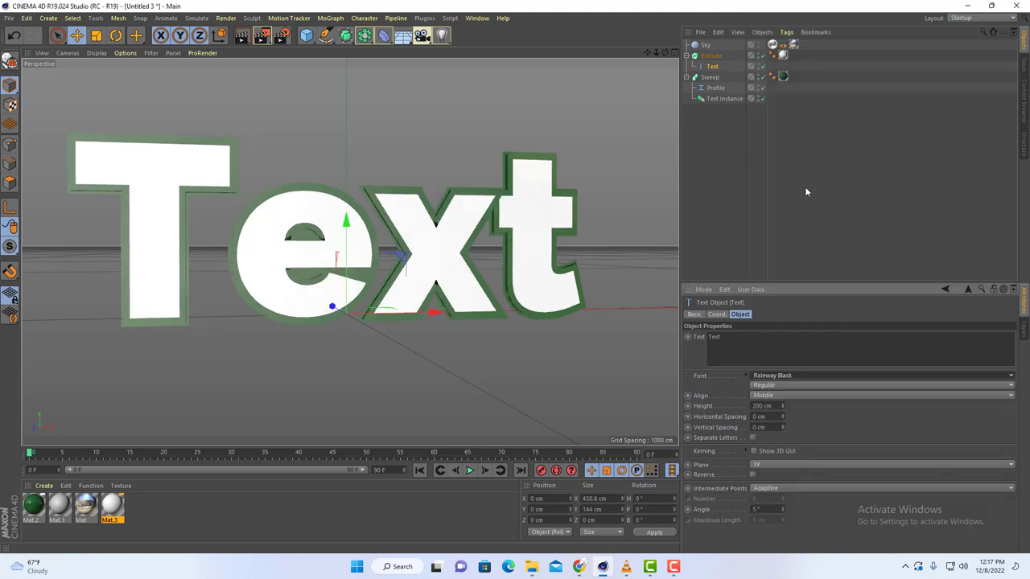
# Set the text spline's font to Oswald SemiBold.
pyautogui.click(787, 377)
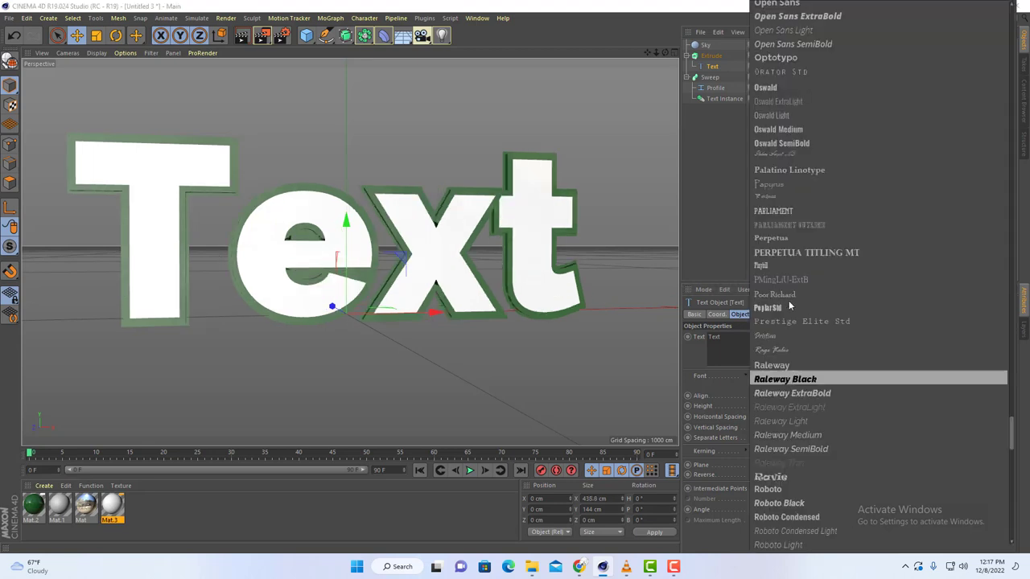
pyautogui.scroll(4, 788, 300)
pyautogui.click(797, 338)
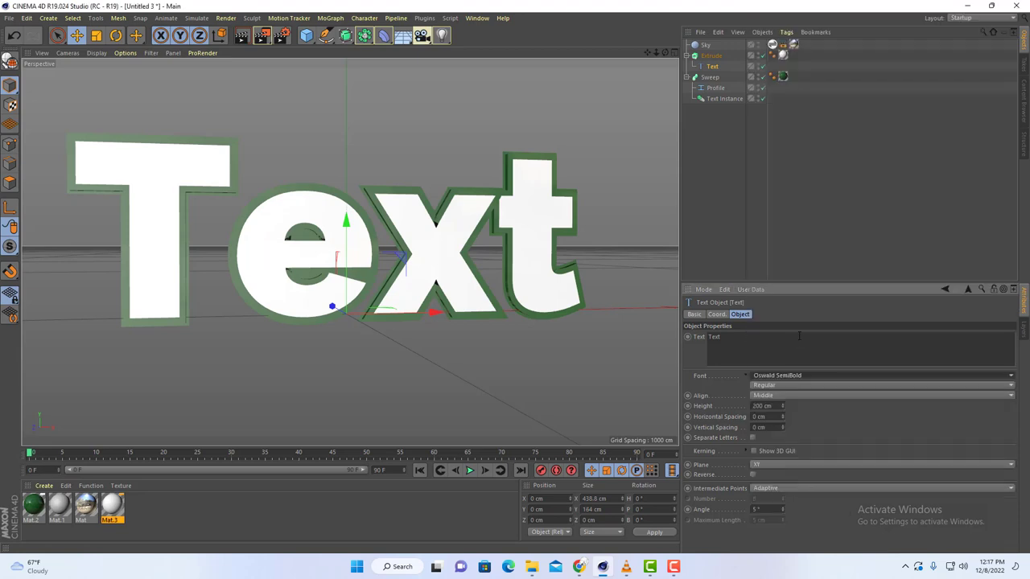
# Replace the text spline's wording with LOVE.
pyautogui.moveTo(665, 54); pyautogui.dragTo(616, 56)
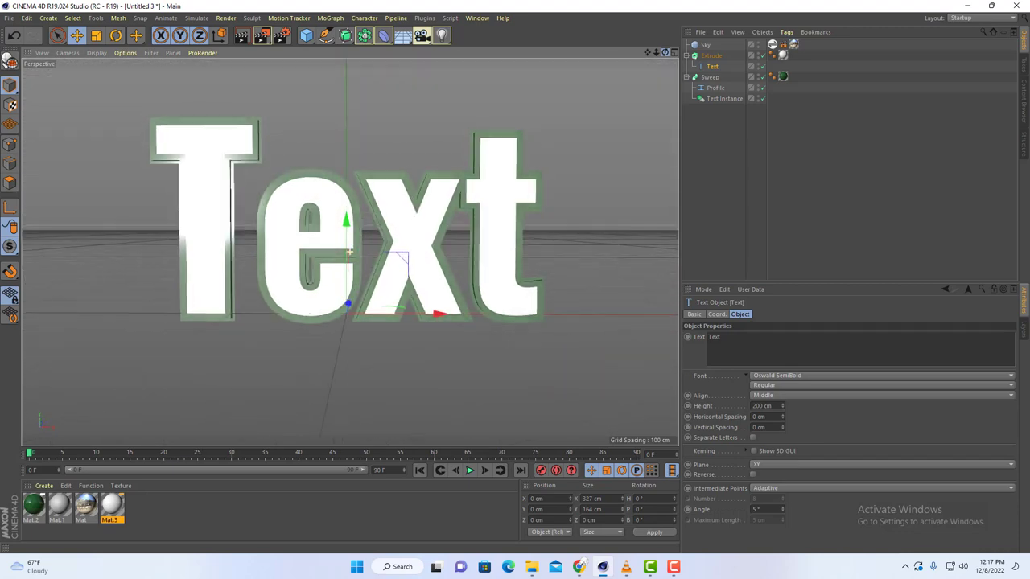
pyautogui.doubleClick(714, 336)
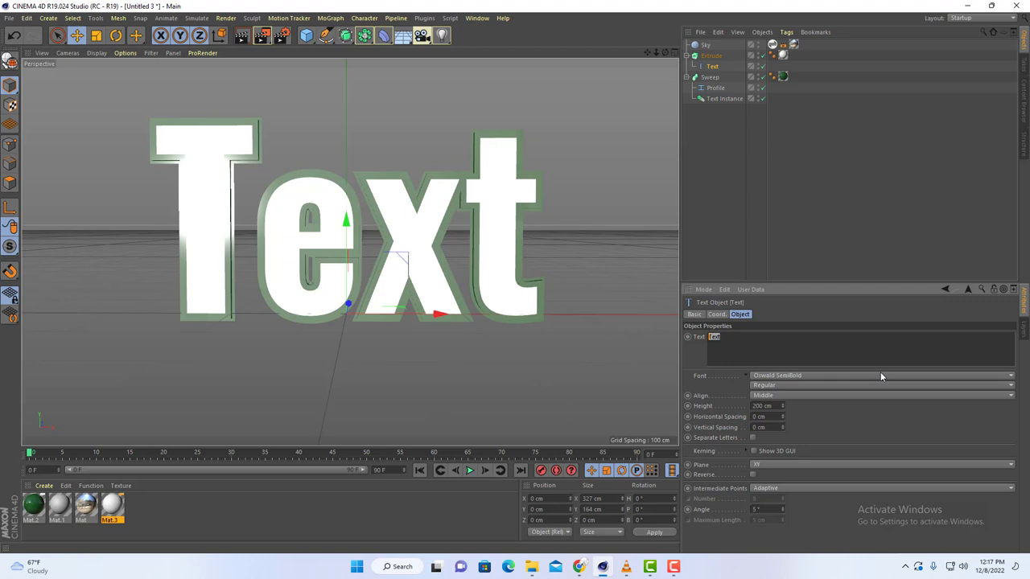
pyautogui.write('VE')
pyautogui.click(859, 229)
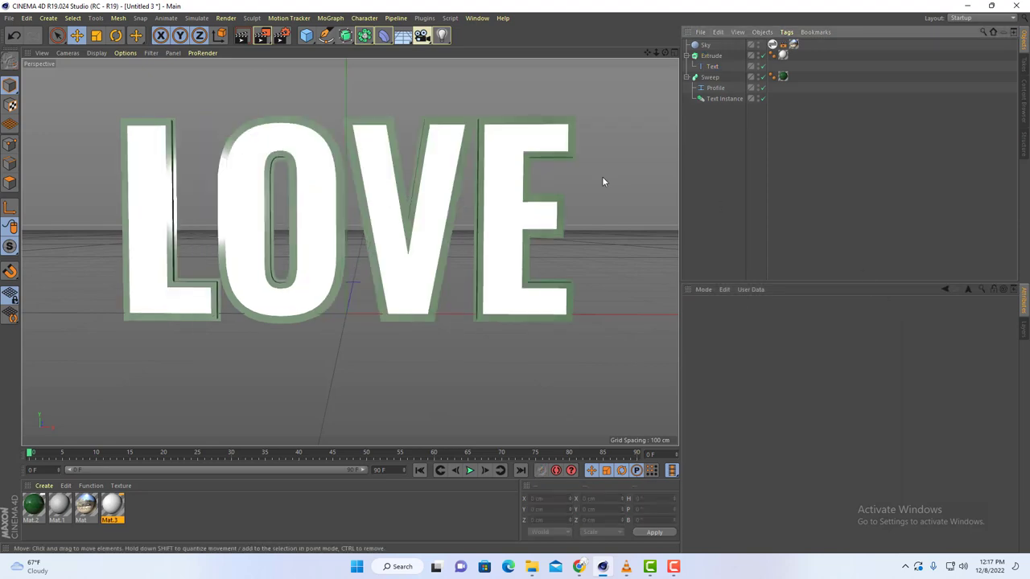
# Move the Sweep along Z to about 4.1 cm so the outline sits midway through the letters' depth.
pyautogui.moveTo(648, 53); pyautogui.dragTo(478, 53)
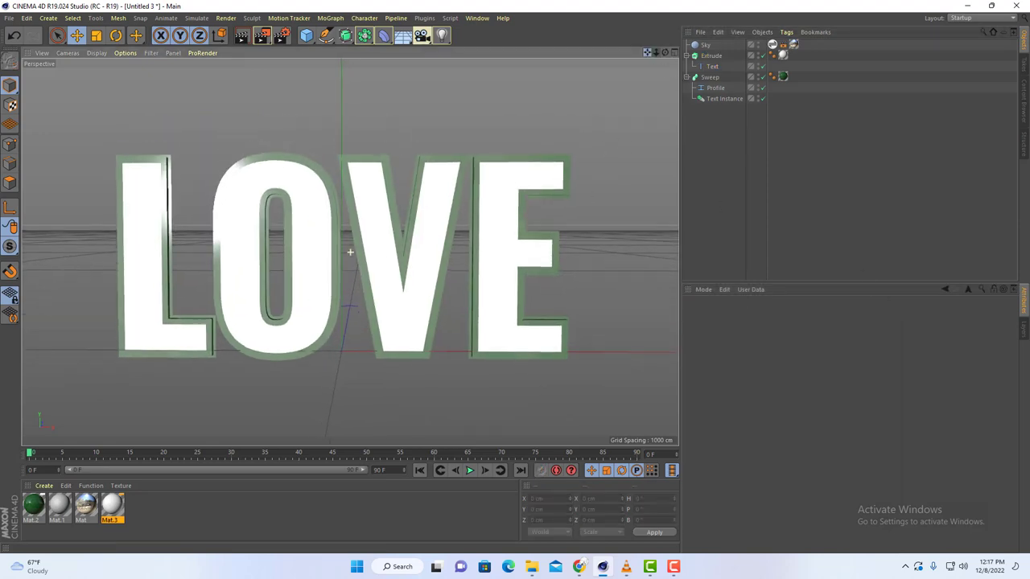
pyautogui.moveTo(587, 84); pyautogui.dragTo(583, 83)
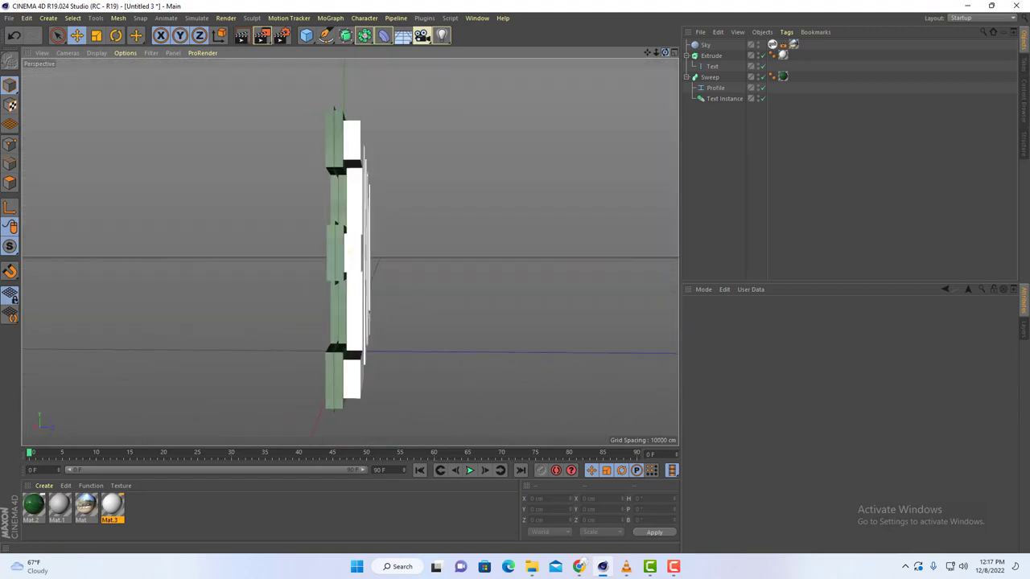
pyautogui.click(716, 78)
pyautogui.moveTo(439, 350); pyautogui.dragTo(444, 354)
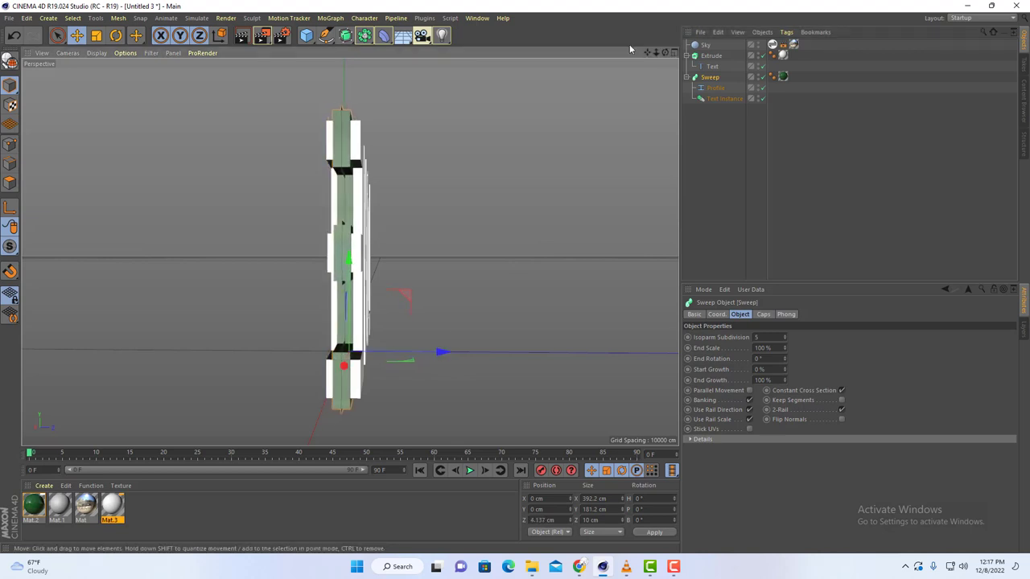
# View the LOVE letters from an angled side view and render a viewport preview.
pyautogui.moveTo(666, 53); pyautogui.dragTo(732, 51)
pyautogui.click(584, 141)
pyautogui.moveTo(664, 53)
pyautogui.mouseDown()
pyautogui.moveTo(653, 65)
pyautogui.moveTo(715, 54)
pyautogui.moveTo(640, 52)
pyautogui.moveTo(644, 62)
pyautogui.moveTo(712, 53)
pyautogui.moveTo(680, 49)
pyautogui.mouseUp()
pyautogui.keyDown('alt'); pyautogui.moveTo(349, 252); pyautogui.dragTo(349, 251); pyautogui.keyUp('alt')
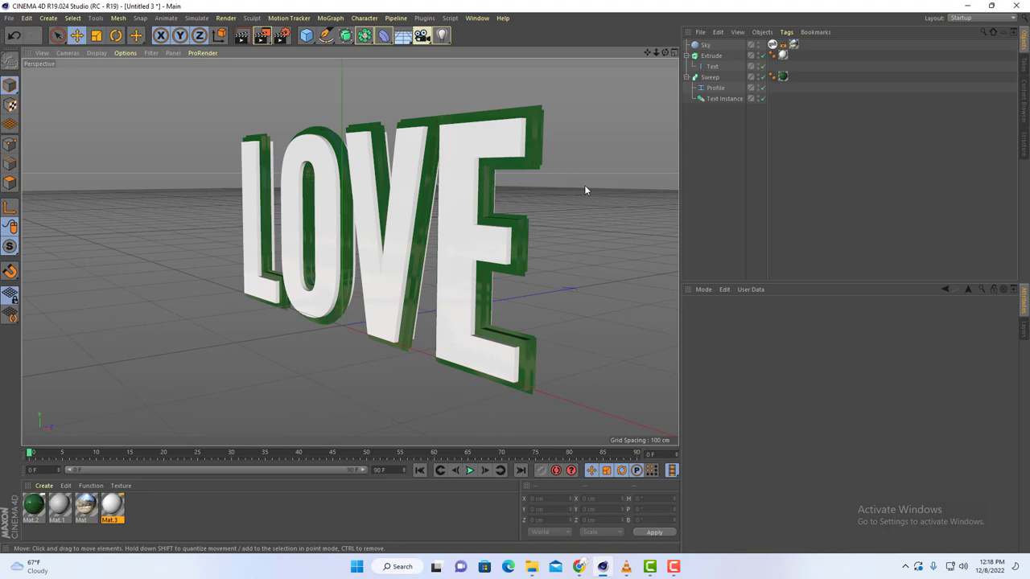
pyautogui.keyDown('alt'); pyautogui.moveTo(350, 252); pyautogui.dragTo(349, 252); pyautogui.keyUp('alt')
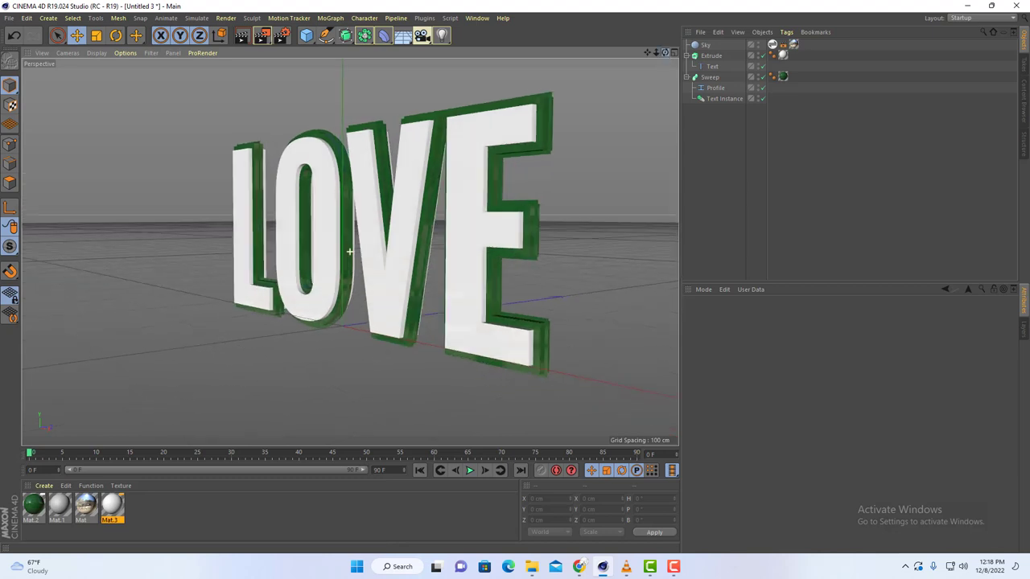
pyautogui.moveTo(666, 52); pyautogui.dragTo(677, 48)
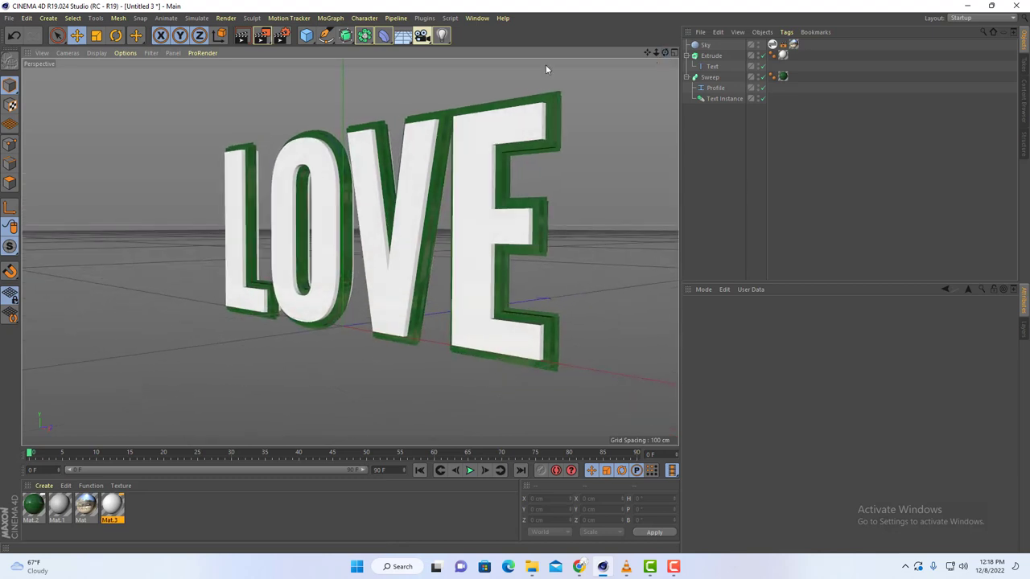
pyautogui.click(242, 39)
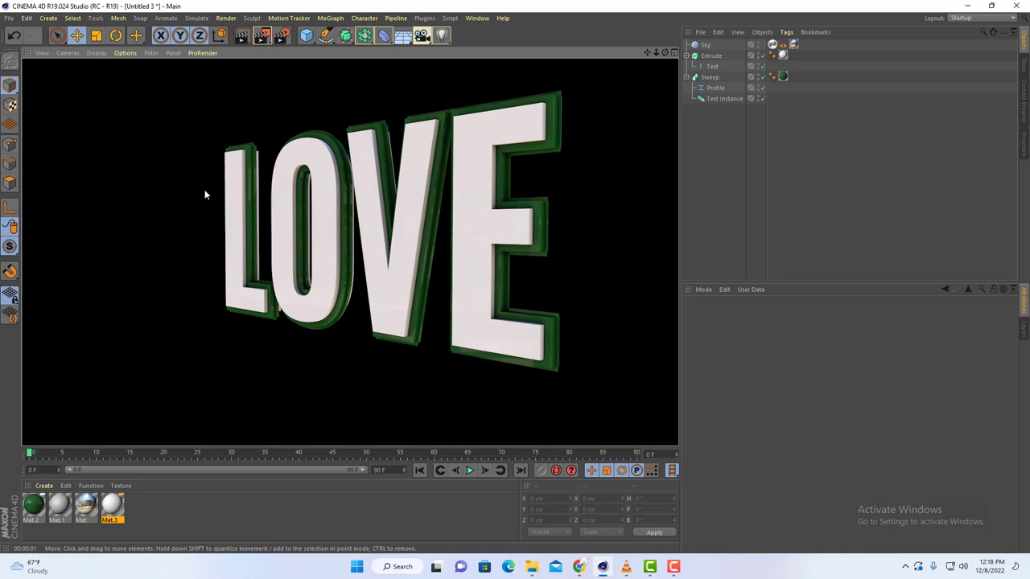
# Try a partial outline with the Sweep's start growth at 7% and end growth at 94%, and render a viewport preview.
pyautogui.click(714, 81)
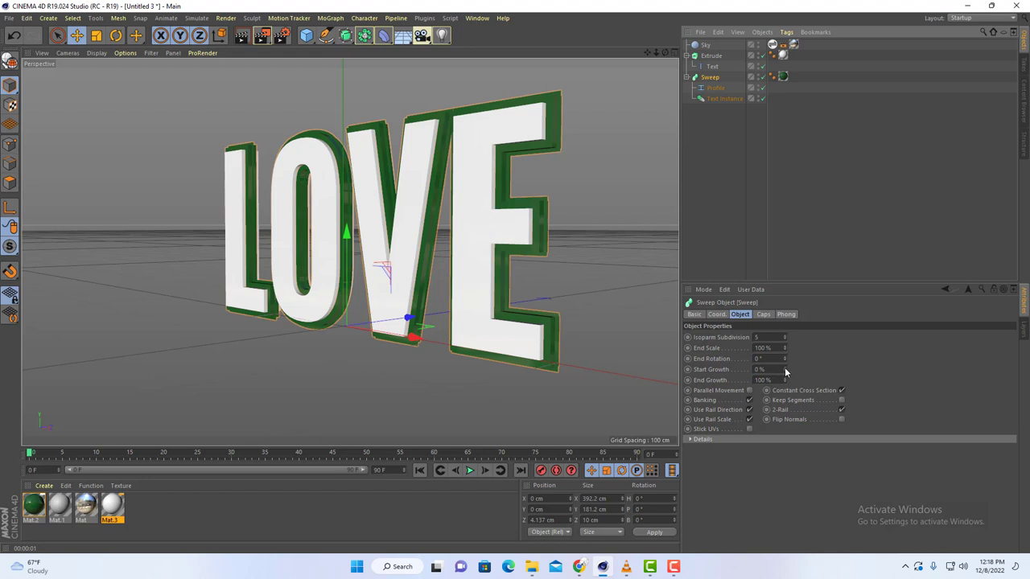
pyautogui.moveTo(786, 370); pyautogui.dragTo(785, 362)
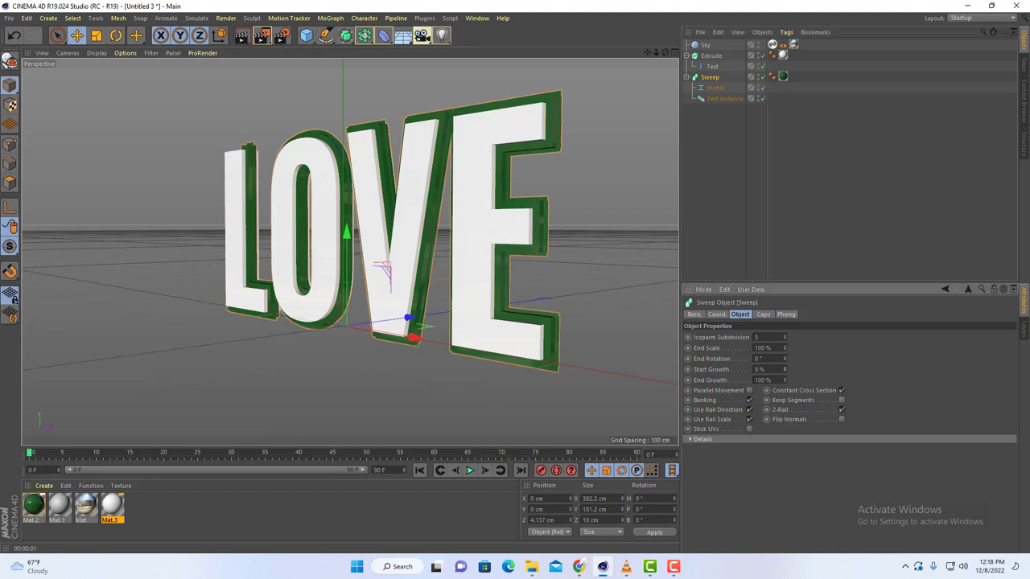
pyautogui.moveTo(785, 368); pyautogui.dragTo(785, 388)
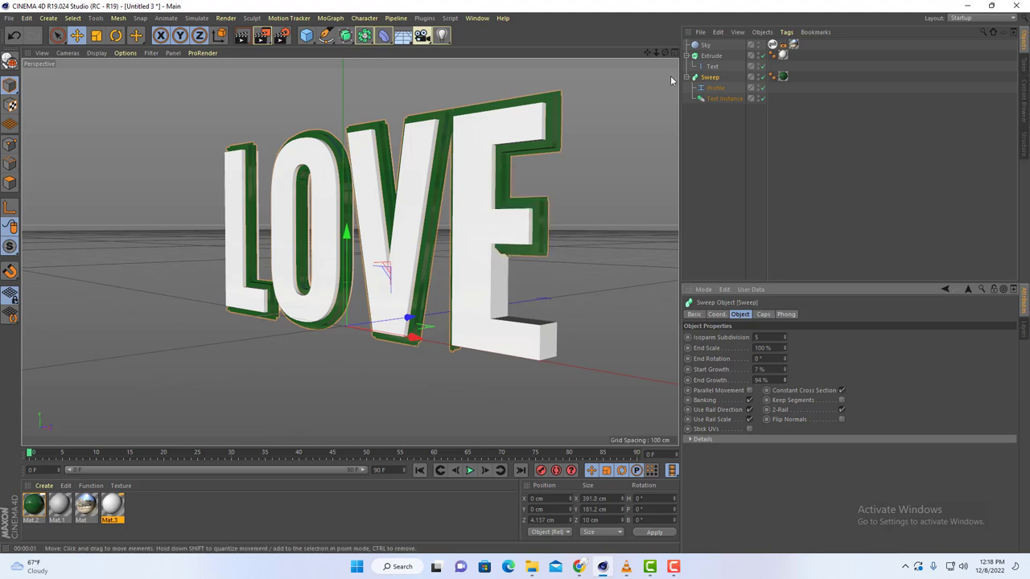
pyautogui.moveTo(665, 53)
pyautogui.mouseDown()
pyautogui.moveTo(744, 76)
pyautogui.moveTo(721, 48)
pyautogui.moveTo(676, 57)
pyautogui.moveTo(776, 55)
pyautogui.moveTo(654, 40)
pyautogui.moveTo(640, 54)
pyautogui.moveTo(684, 50)
pyautogui.moveTo(670, 51)
pyautogui.mouseUp()
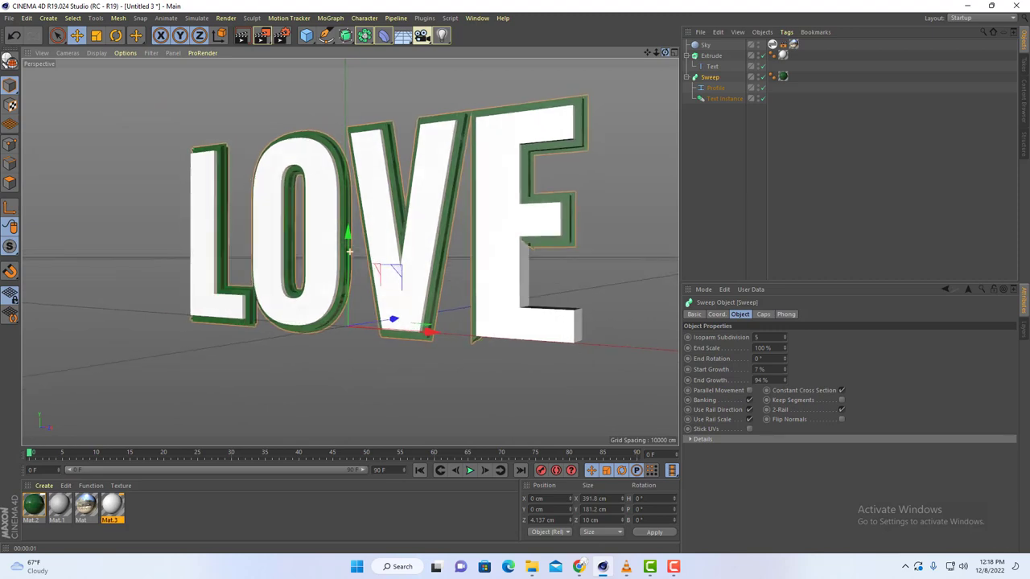
pyautogui.click(241, 35)
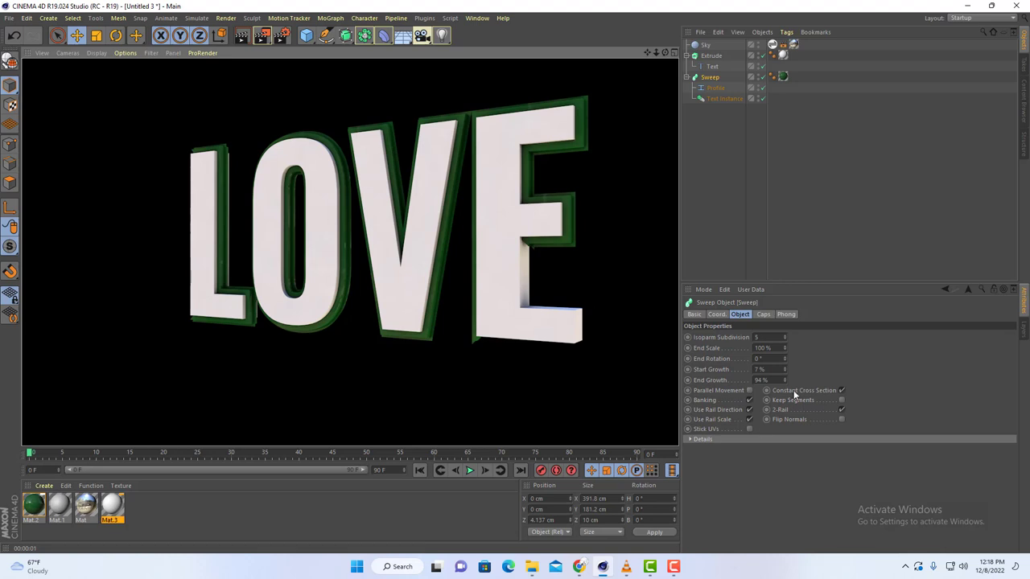
# Restore the Sweep's start growth to 0% and end growth to 100%, and render the full outline in the viewport.
pyautogui.click(740, 315)
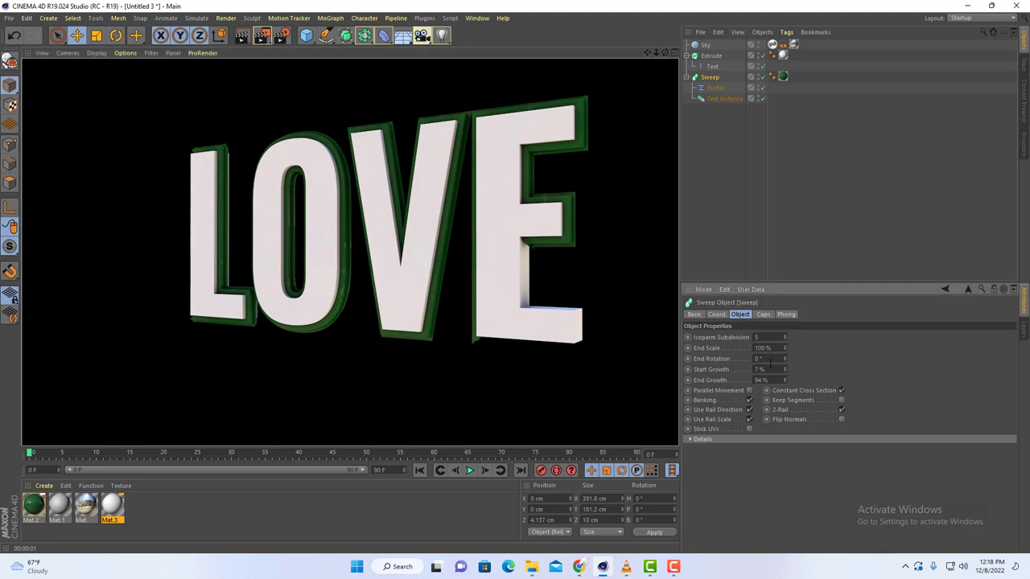
pyautogui.click(705, 78)
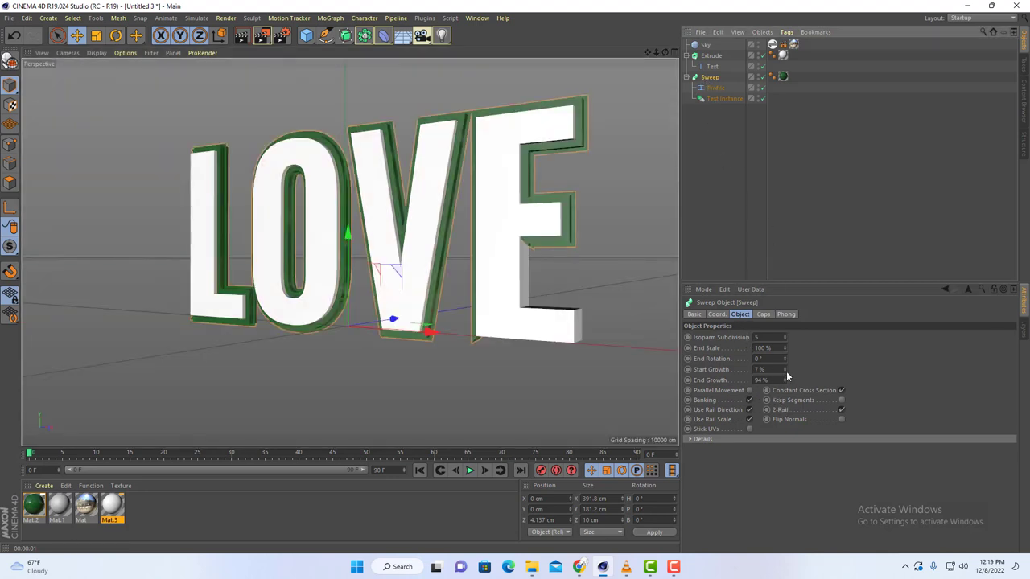
pyautogui.moveTo(785, 371); pyautogui.dragTo(785, 383)
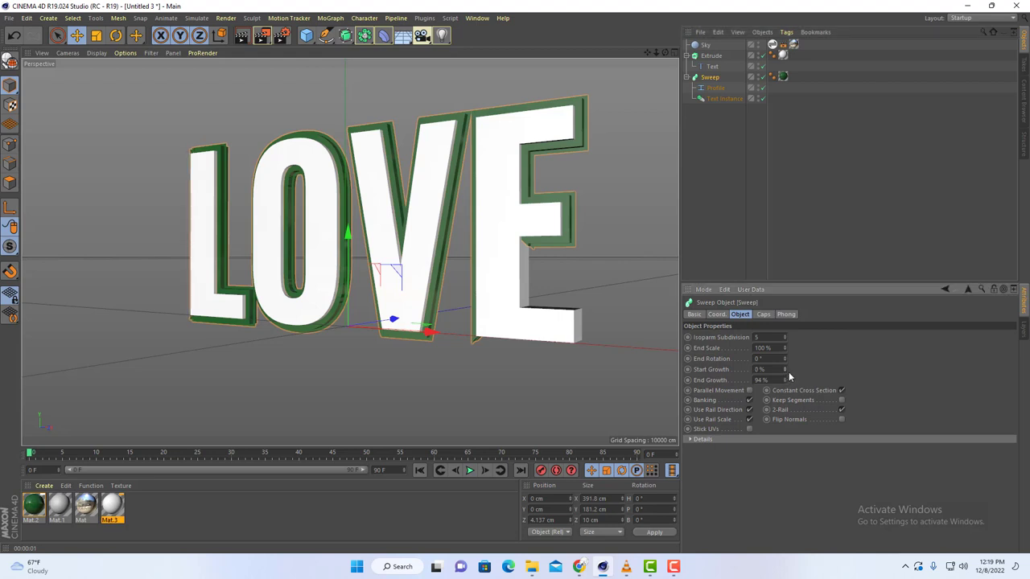
pyautogui.moveTo(786, 382)
pyautogui.mouseDown()
pyautogui.moveTo(786, 392)
pyautogui.moveTo(786, 379)
pyautogui.mouseUp()
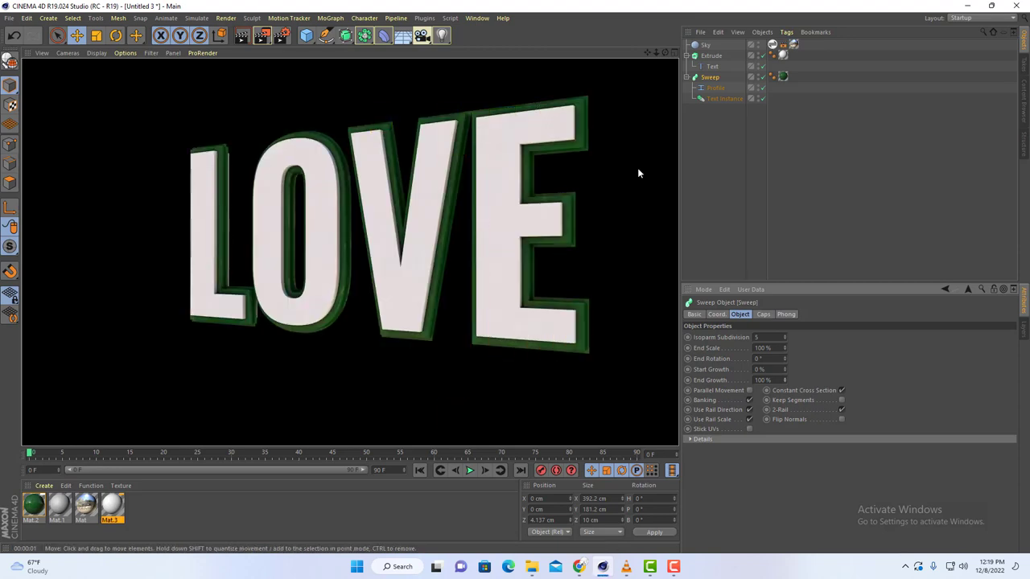
# Add a Cogwheel spline and enable its Legacy Mode.
pyautogui.moveTo(665, 53); pyautogui.dragTo(698, 68)
pyautogui.click(714, 89)
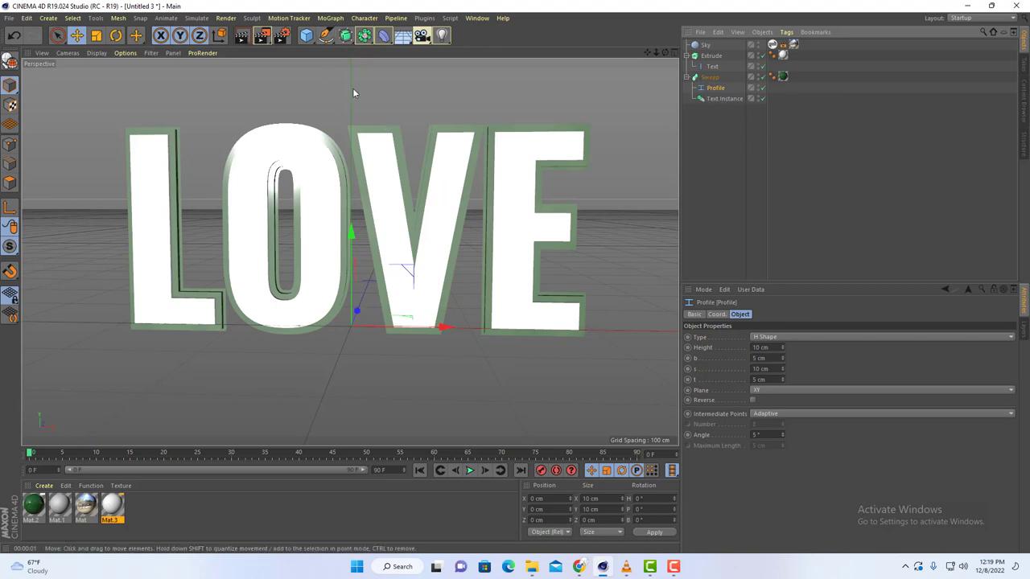
pyautogui.click(324, 36)
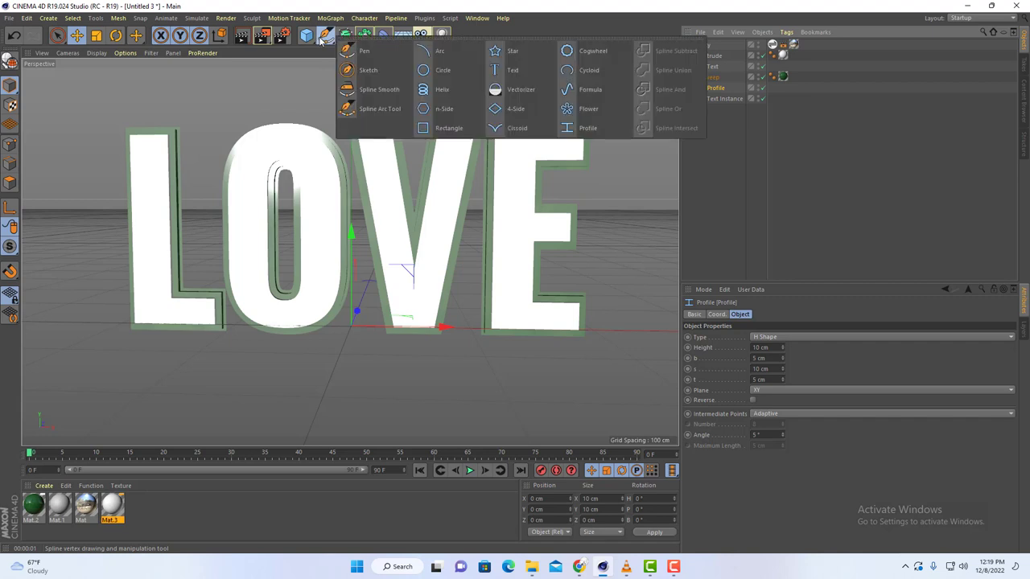
pyautogui.click(593, 52)
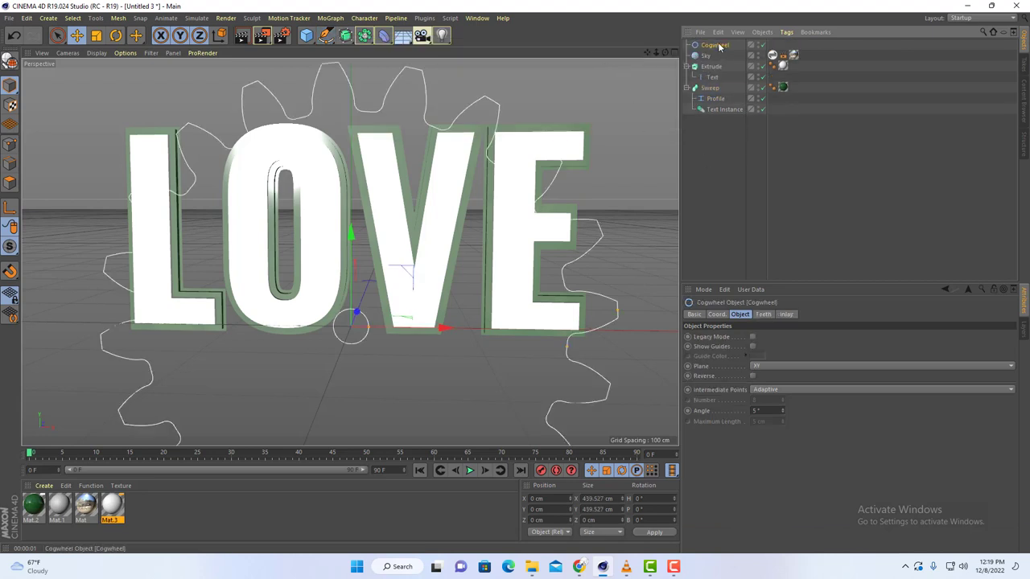
pyautogui.click(753, 336)
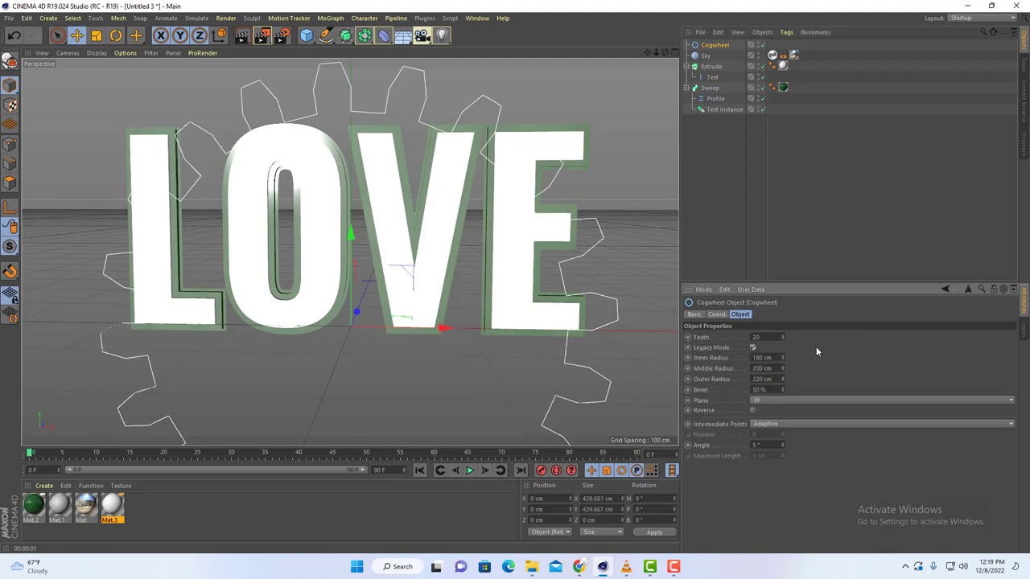
# Reduce the cogwheel's inner, middle and outer radii to 7 cm.
pyautogui.click(760, 358)
pyautogui.write('10')
pyautogui.press('Tab')
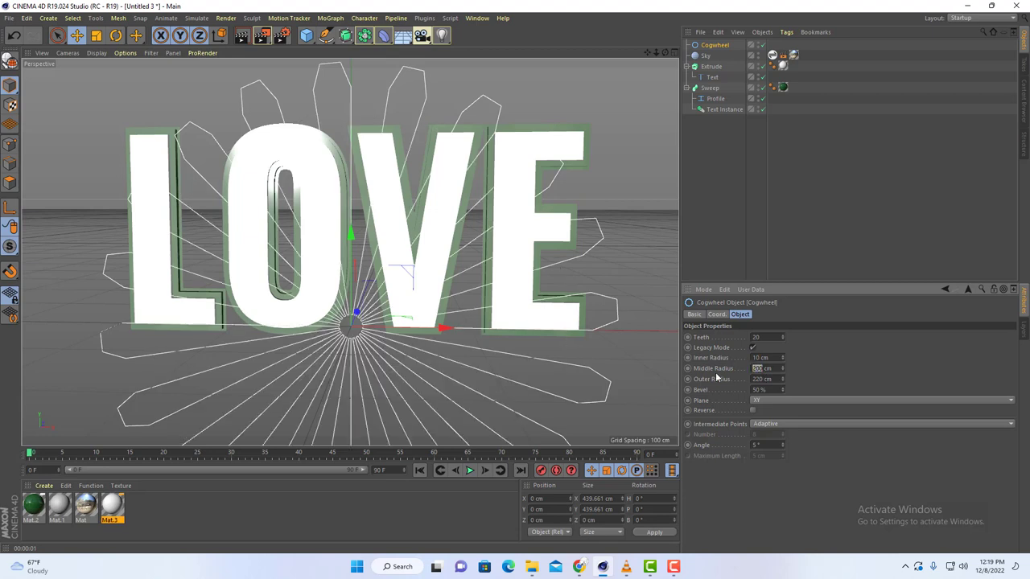
pyautogui.write('8')
pyautogui.press('Tab')
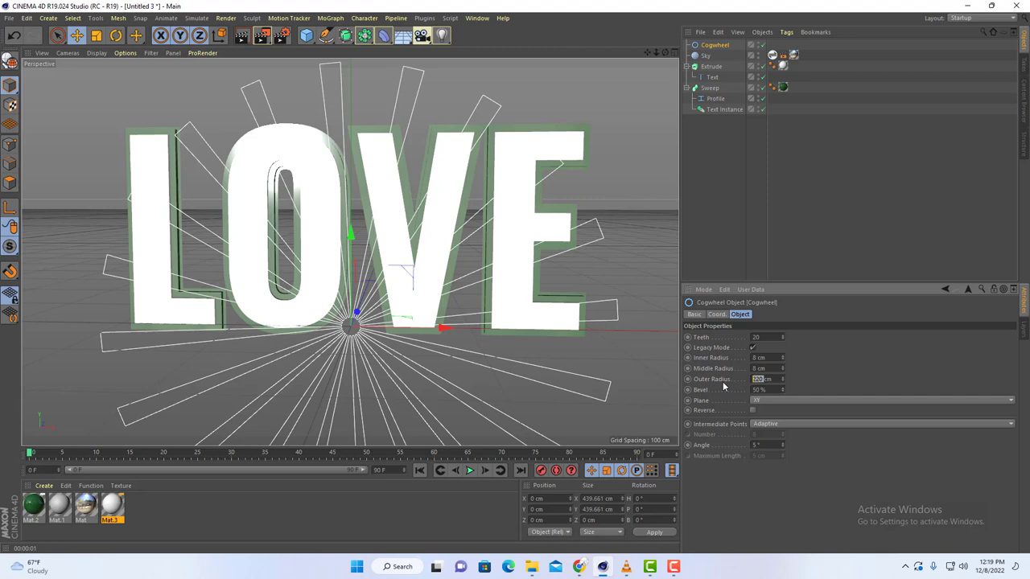
pyautogui.write('1')
pyautogui.press('Return')
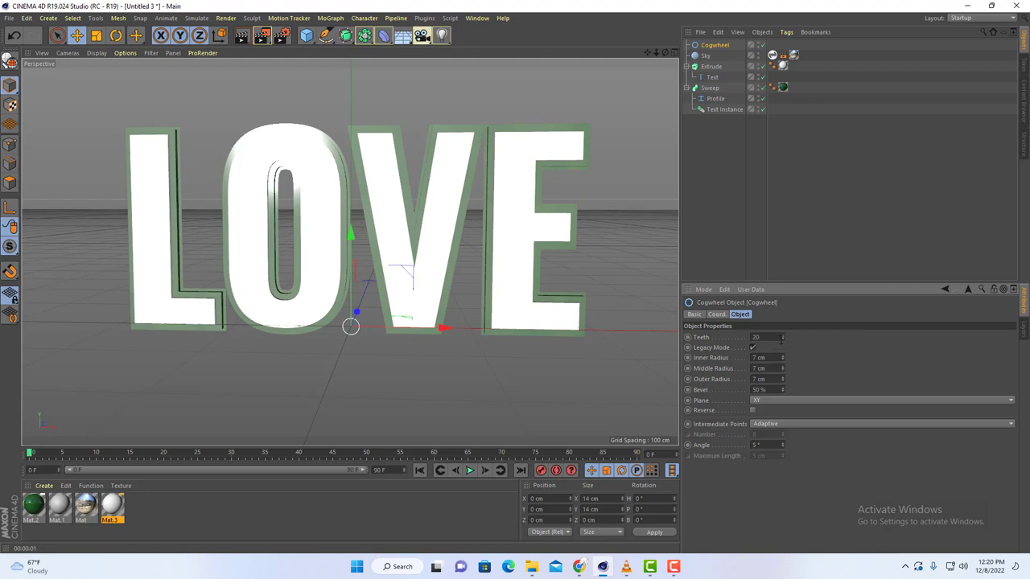
# Set the cogwheel's radii to 7 cm inner, 8 cm middle and 10 cm outer, and nest it in the Sweep above the Profile.
pyautogui.doubleClick(757, 357)
pyautogui.write('10')
pyautogui.doubleClick(758, 357)
pyautogui.write('8')
pyautogui.click(782, 359)
pyautogui.click(784, 379)
pyautogui.click(784, 378)
pyautogui.click(784, 380)
pyautogui.click(783, 368)
pyautogui.click(782, 356)
pyautogui.moveTo(714, 46); pyautogui.dragTo(716, 94)
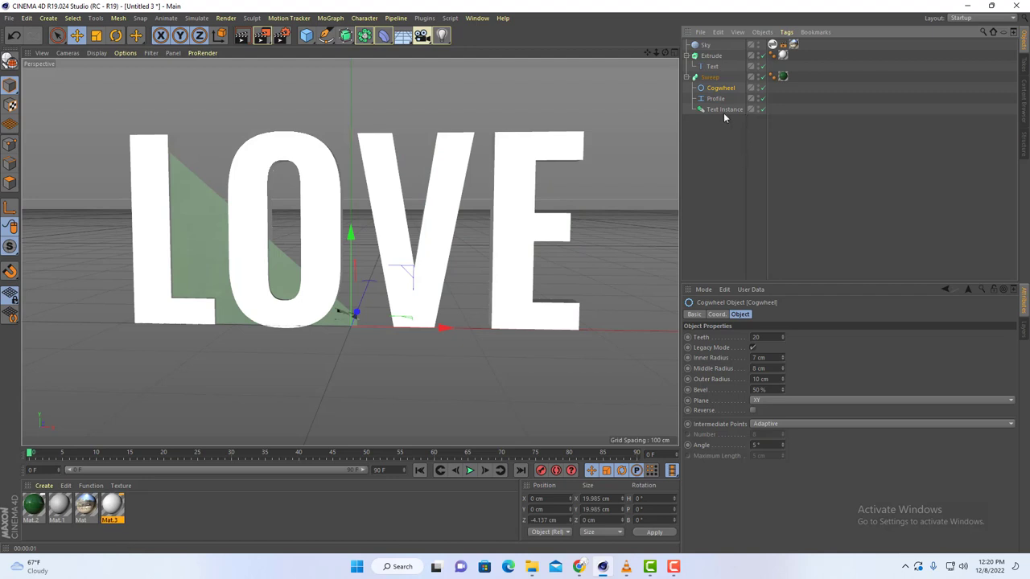
# Delete the Profile spline from the Sweep so the Cogwheel becomes the outline's cross-section.
pyautogui.click(719, 99)
pyautogui.press('Delete')
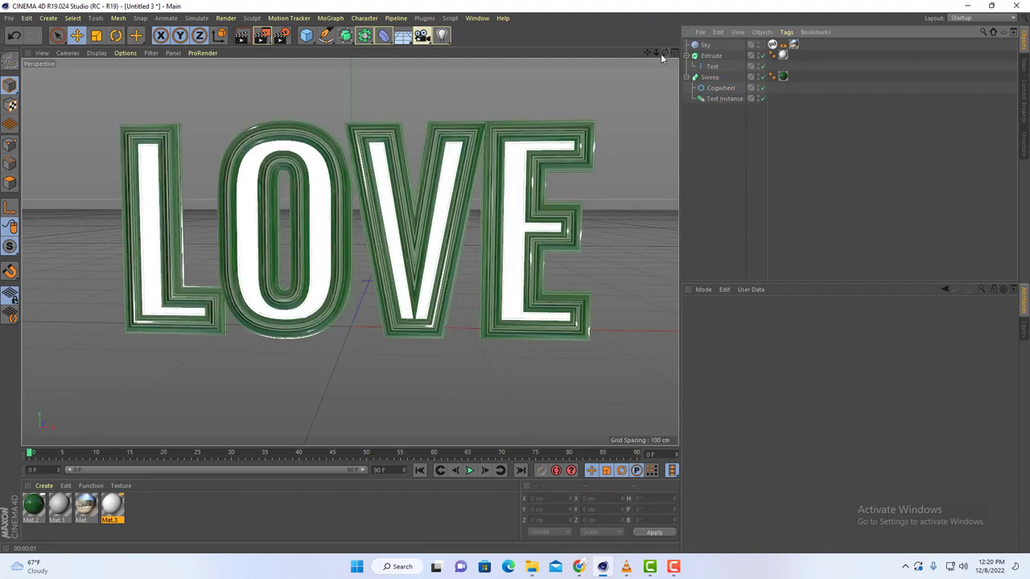
pyautogui.moveTo(665, 53)
pyautogui.mouseDown()
pyautogui.moveTo(619, 68)
pyautogui.moveTo(665, 94)
pyautogui.moveTo(647, 55)
pyautogui.moveTo(591, 75)
pyautogui.mouseUp()
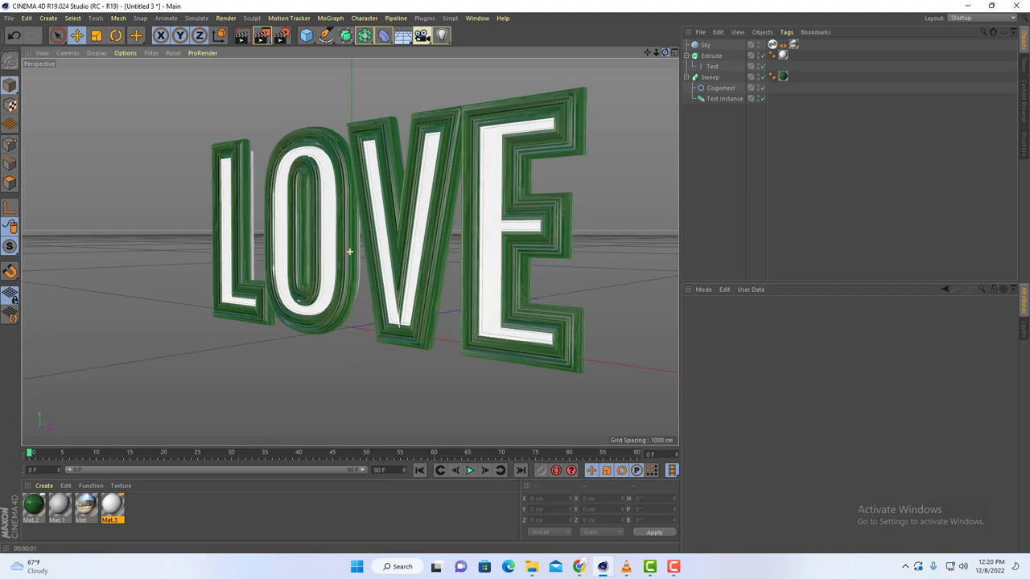
# Reduce the Cogwheel's number of teeth to 10 and render the outline in the viewport.
pyautogui.click(710, 78)
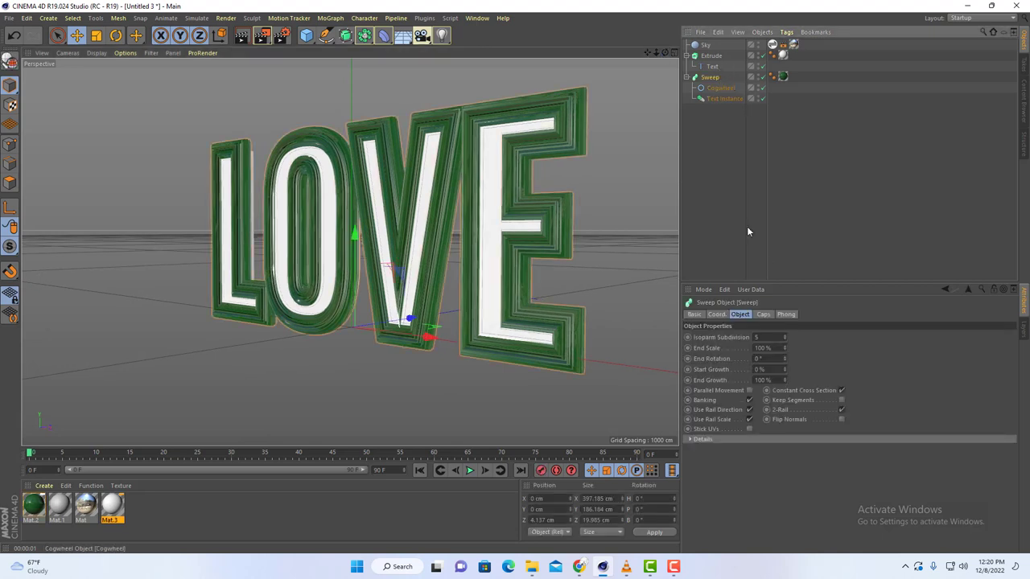
pyautogui.click(720, 88)
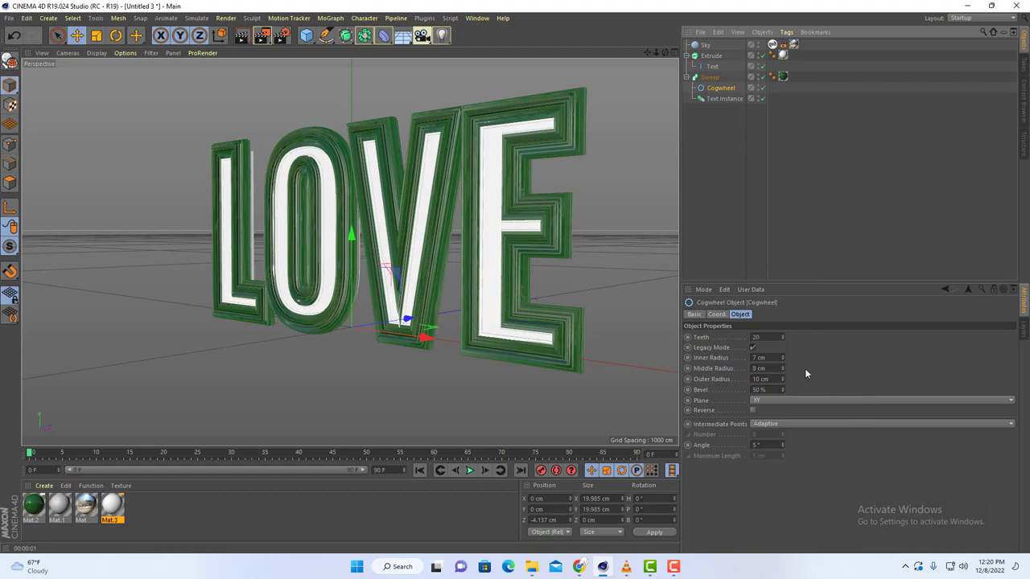
pyautogui.click(783, 338)
pyautogui.click(783, 338)
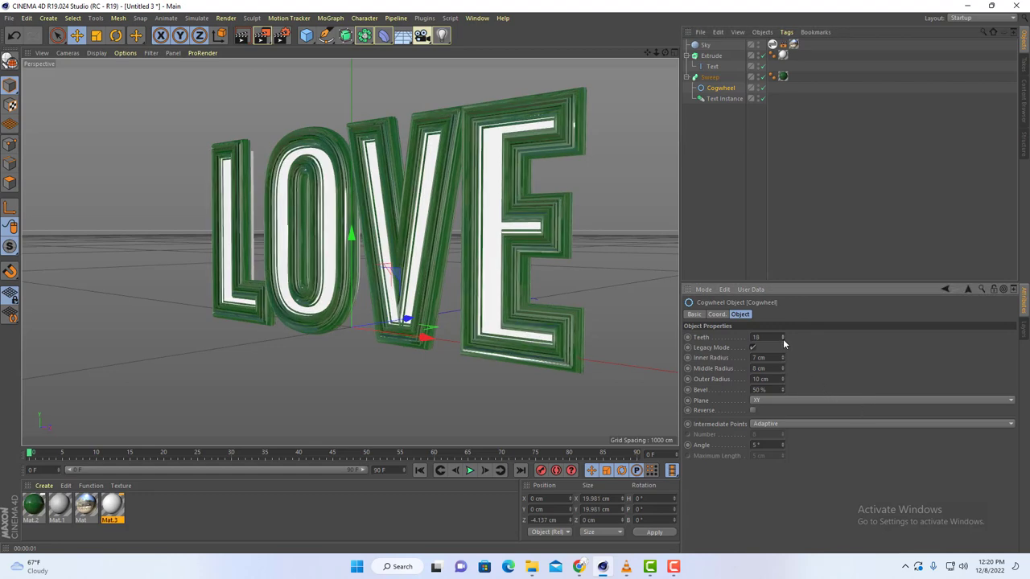
pyautogui.click(783, 338)
pyautogui.click(783, 338)
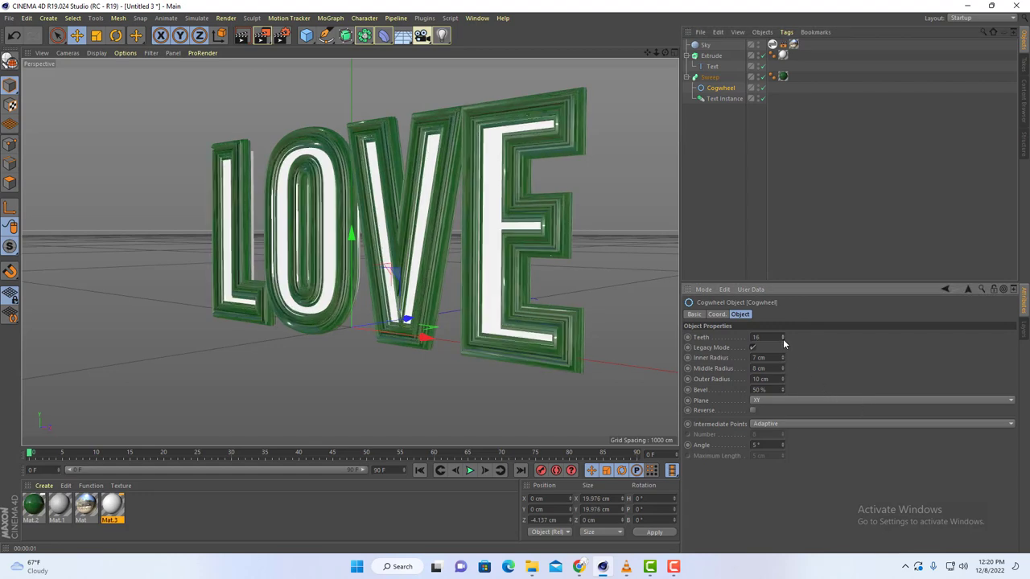
pyautogui.click(783, 338)
pyautogui.click(783, 339)
pyautogui.click(783, 339)
pyautogui.click(783, 338)
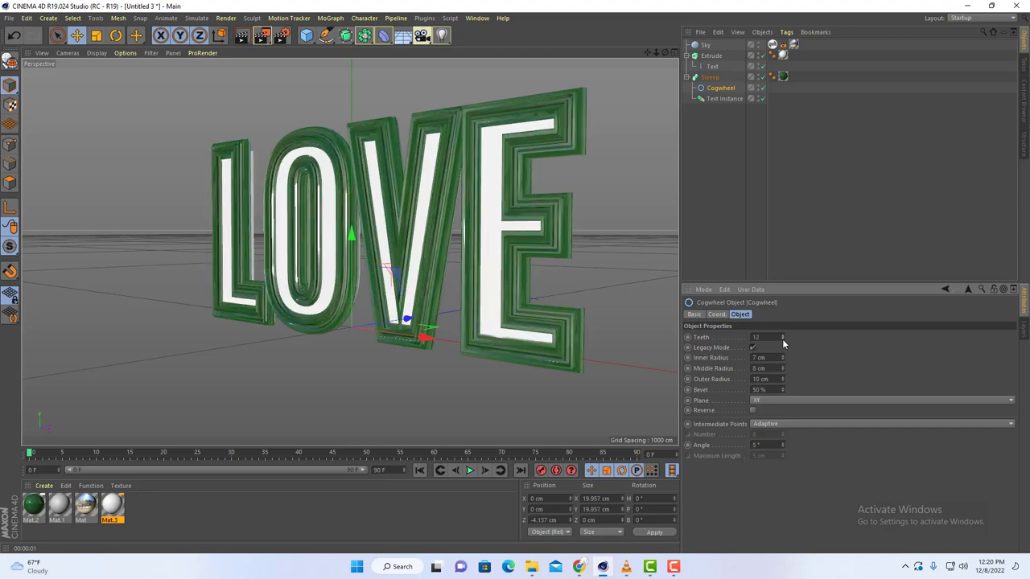
pyautogui.click(783, 338)
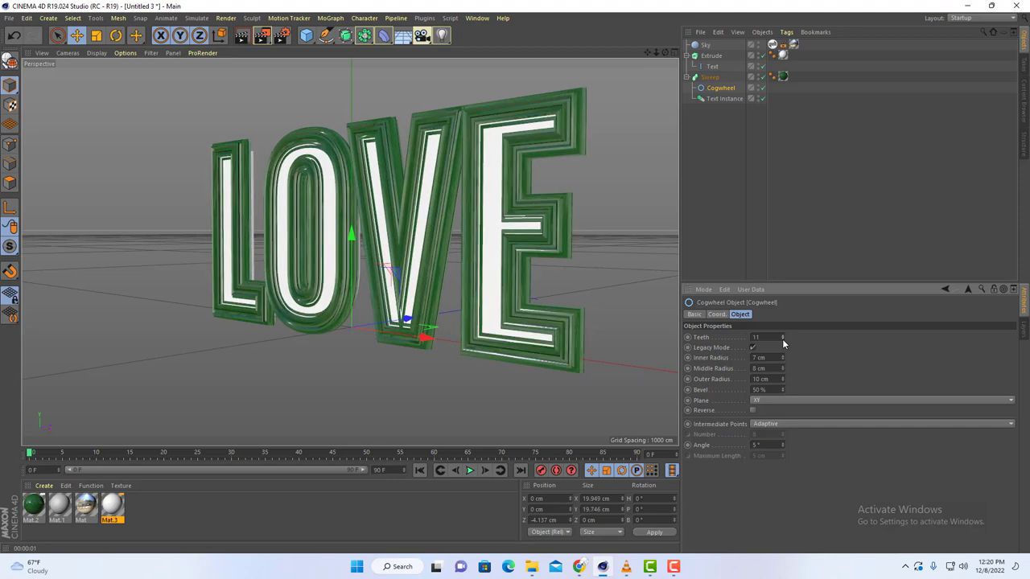
pyautogui.click(782, 340)
pyautogui.moveTo(666, 53); pyautogui.dragTo(708, 80)
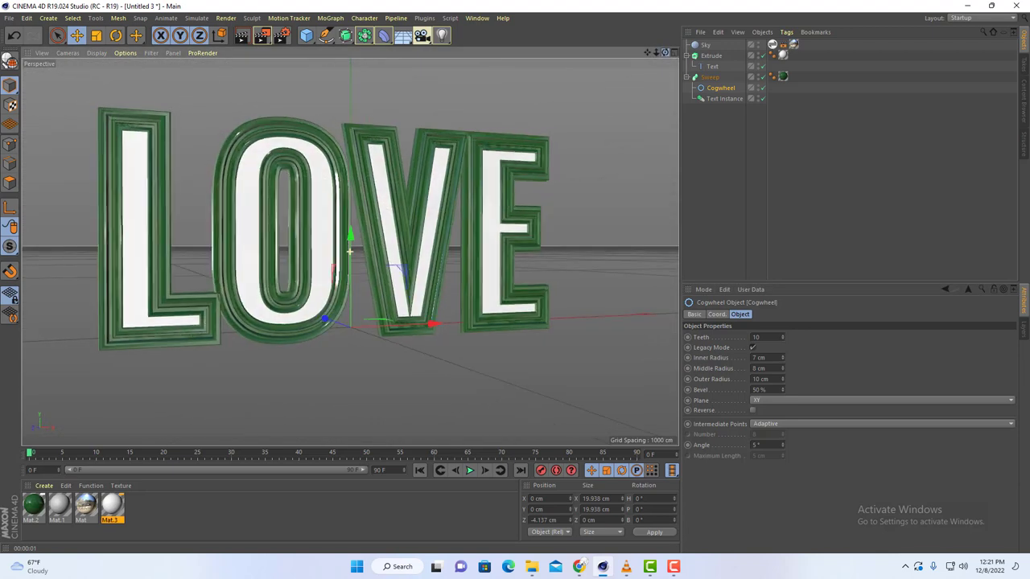
pyautogui.click(251, 42)
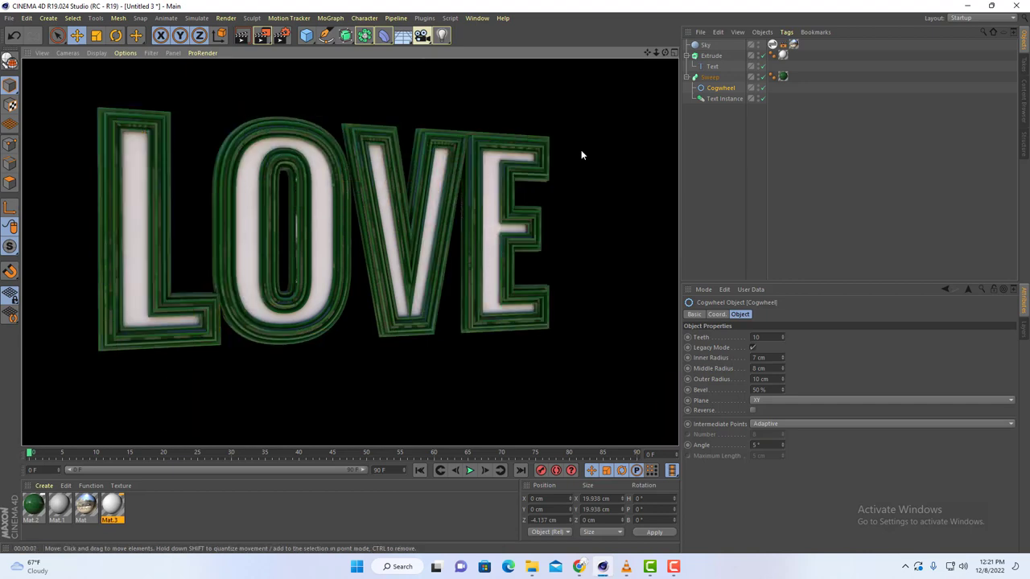
# Set the Cogwheel's number of teeth to 20.
pyautogui.click(506, 211)
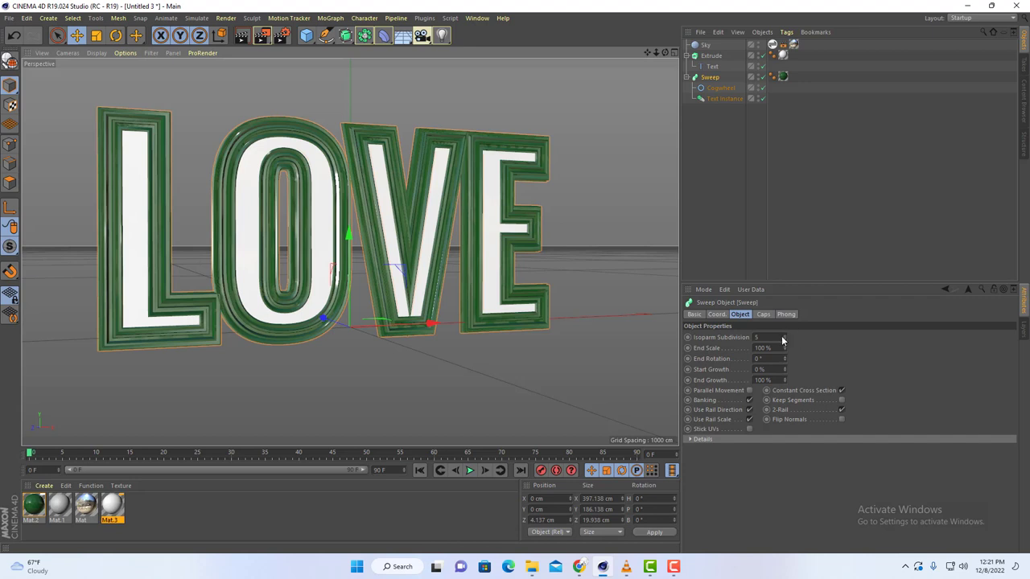
pyautogui.click(720, 88)
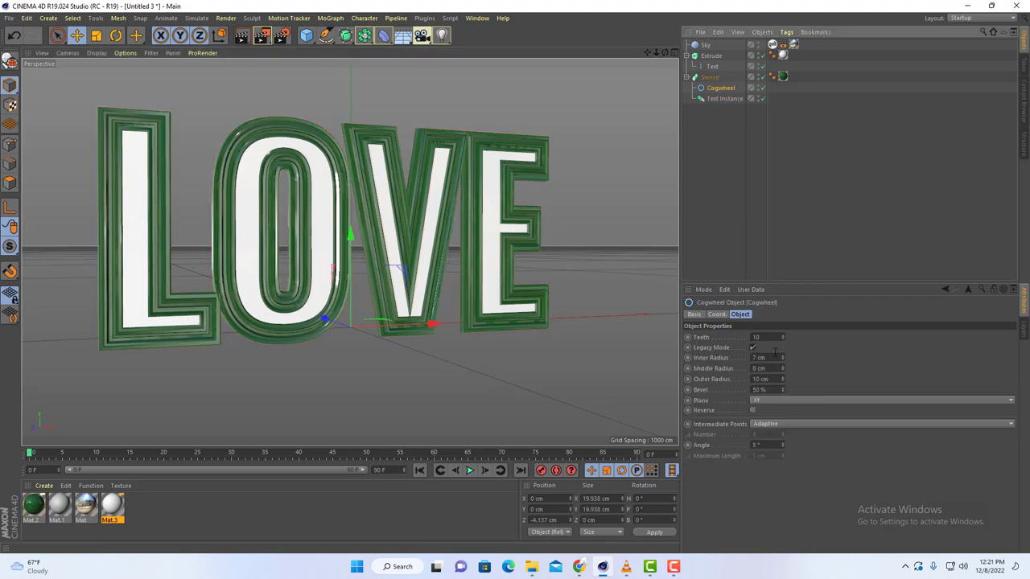
pyautogui.click(770, 337)
pyautogui.write('20')
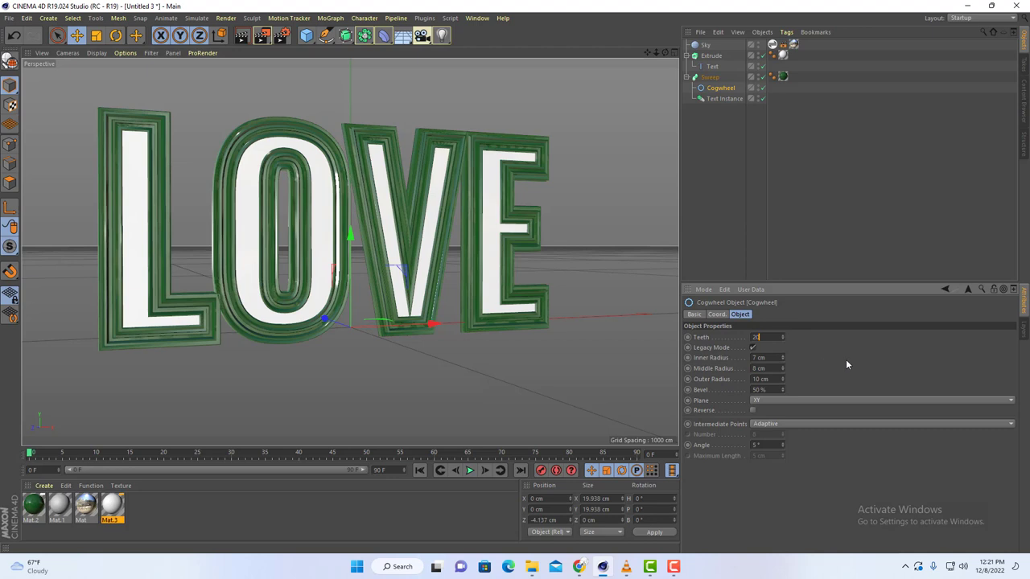
pyautogui.press('Return')
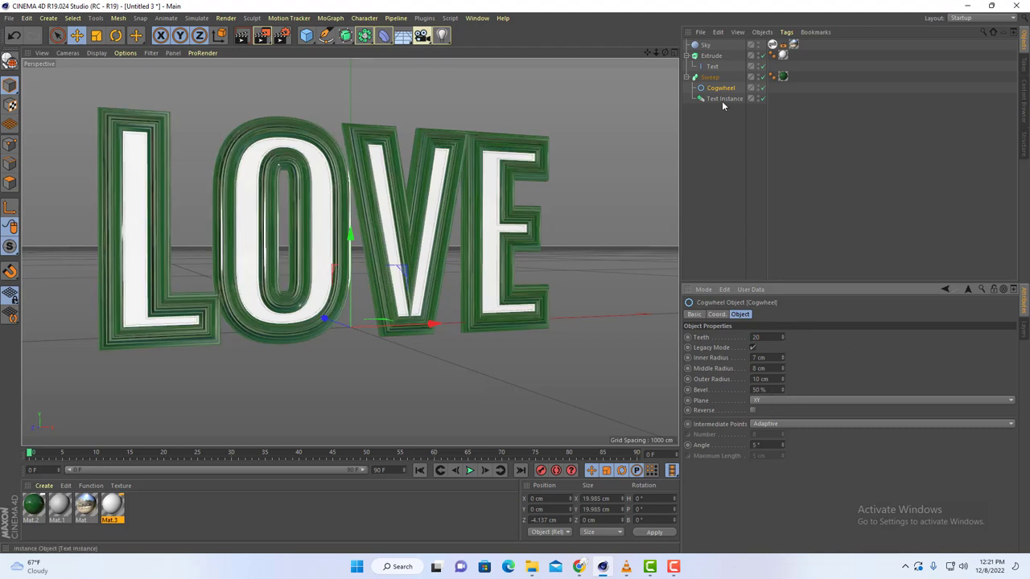
# Reduce the Cogwheel's inner, middle and outer radii to 6 cm each.
pyautogui.click(782, 359)
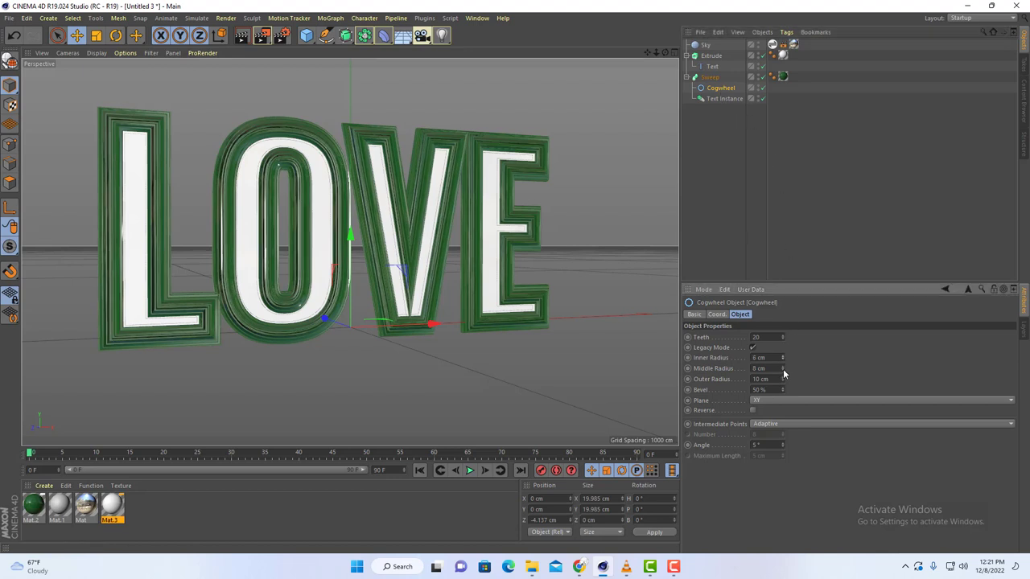
pyautogui.click(783, 368)
pyautogui.click(782, 381)
pyautogui.click(782, 381)
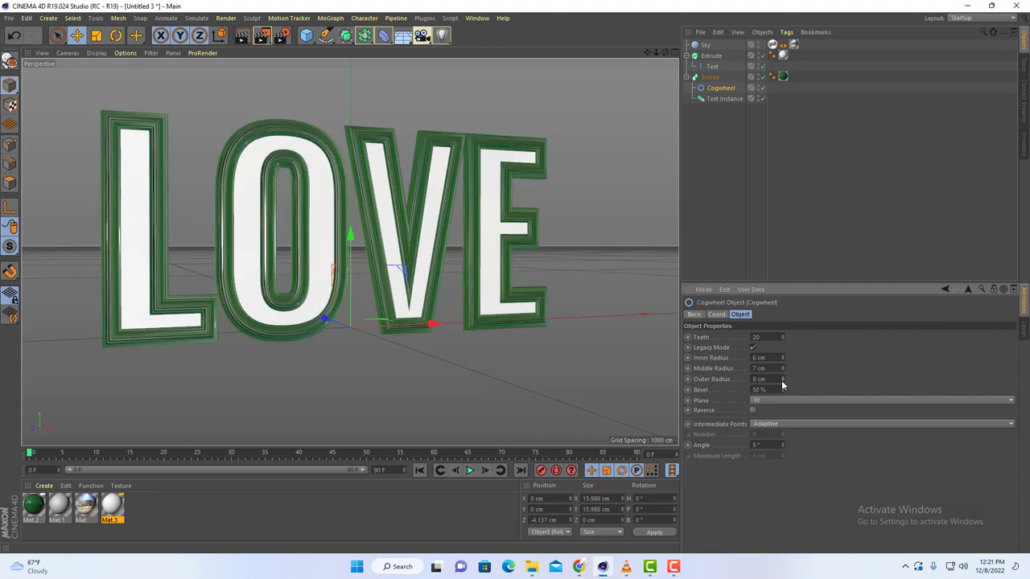
pyautogui.click(782, 381)
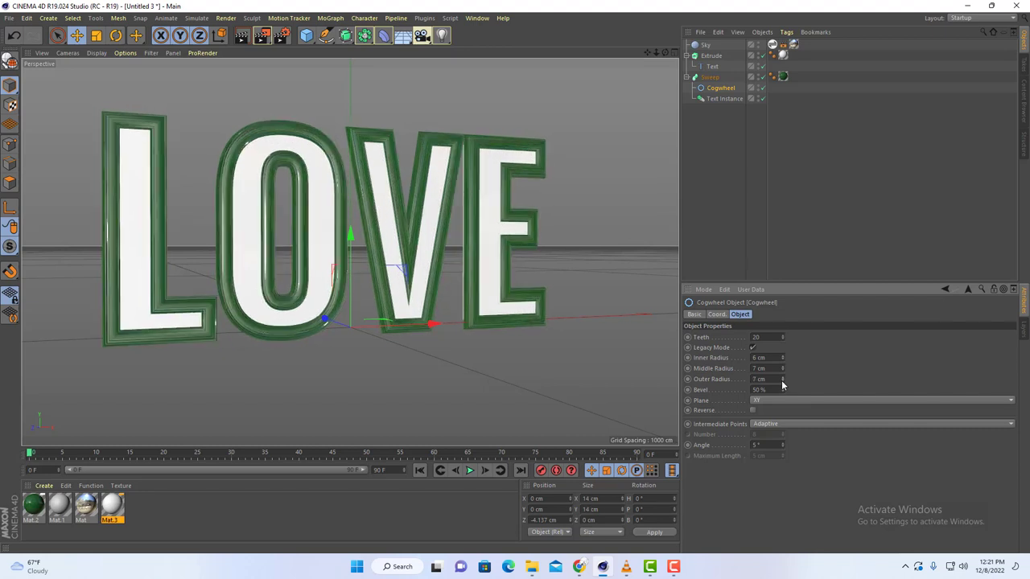
pyautogui.click(782, 382)
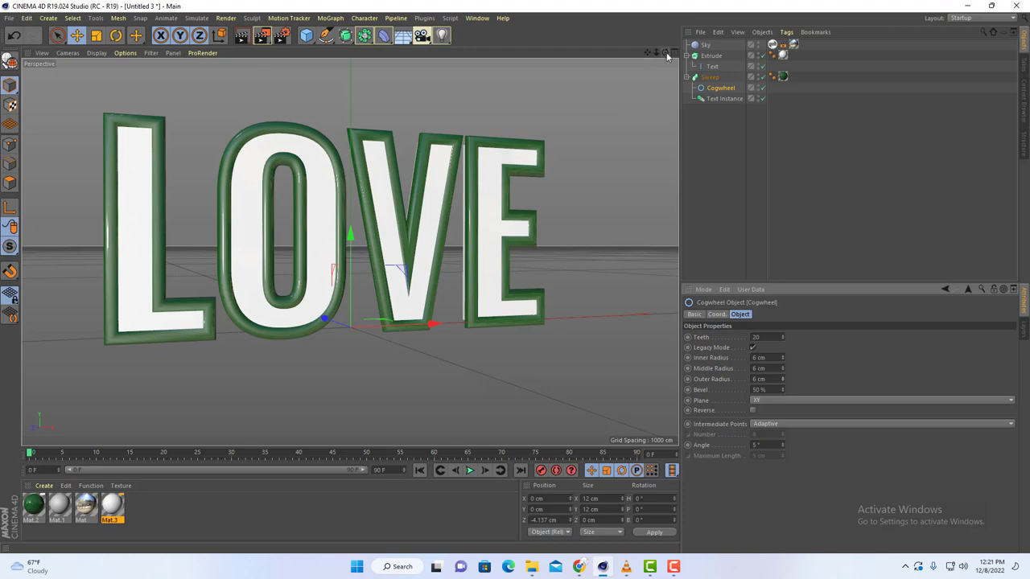
# Change the Text object's wording to CAT and render it in the viewport.
pyautogui.moveTo(666, 53); pyautogui.dragTo(596, 54)
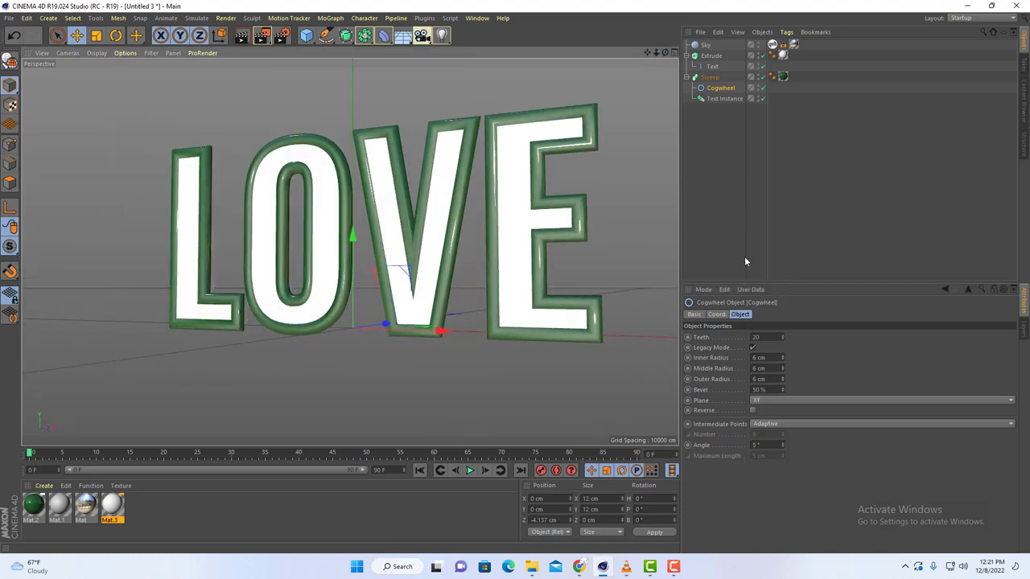
pyautogui.click(713, 66)
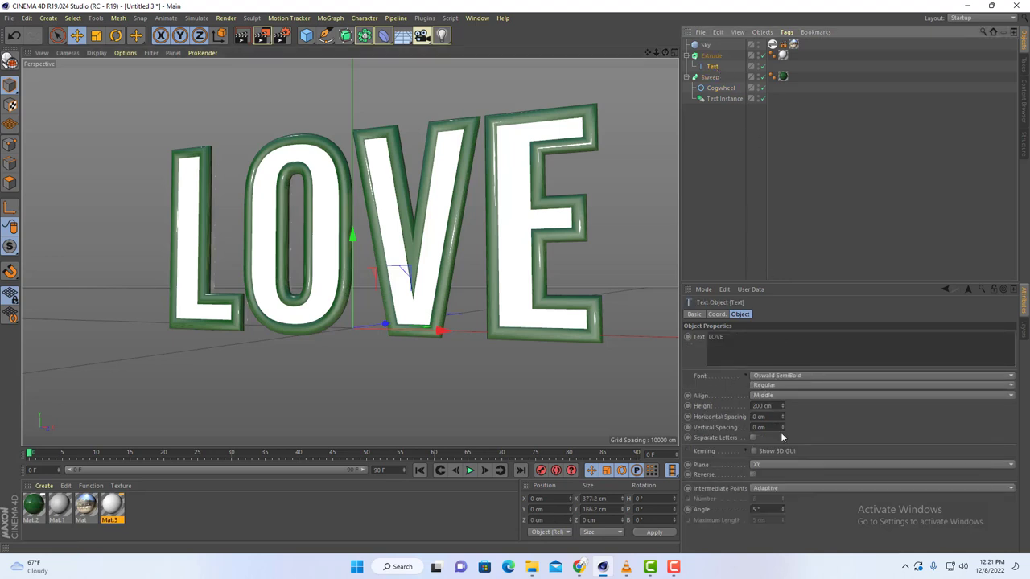
pyautogui.click(821, 234)
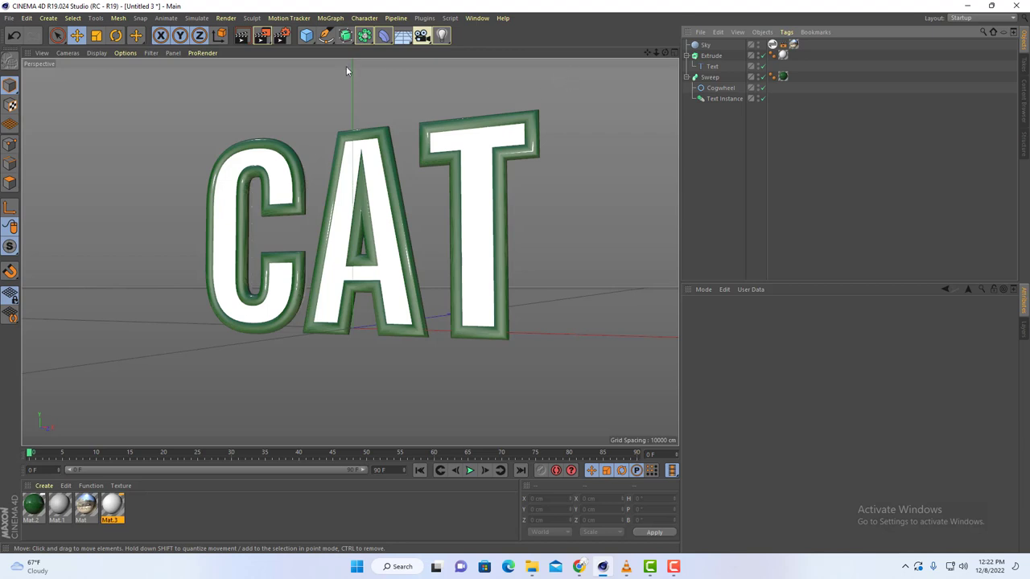
pyautogui.click(241, 35)
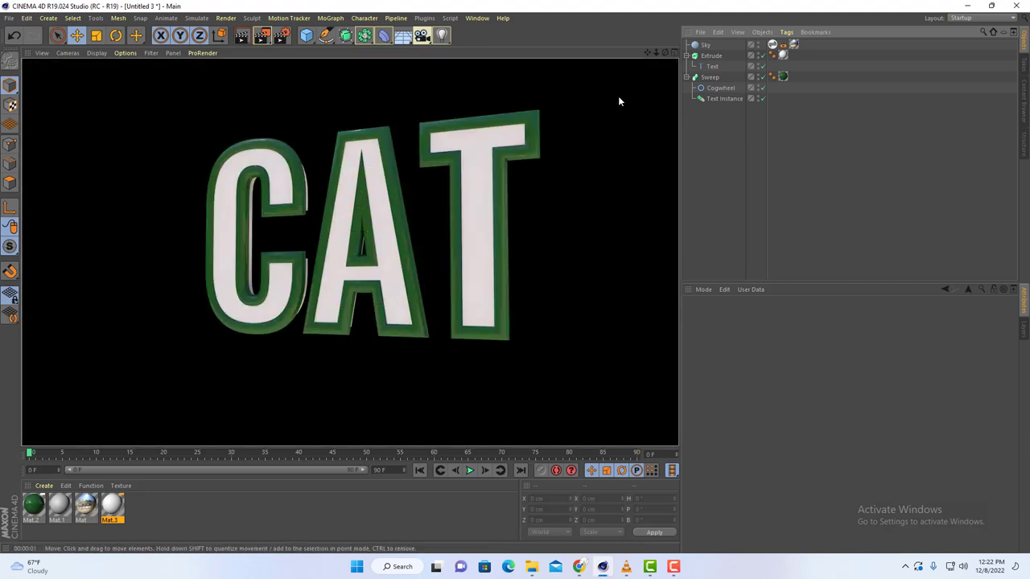
# Move the Sweep outline back along Z to about 10.4 cm and render the text from a frontal angle.
pyautogui.moveTo(665, 53); pyautogui.dragTo(599, 53)
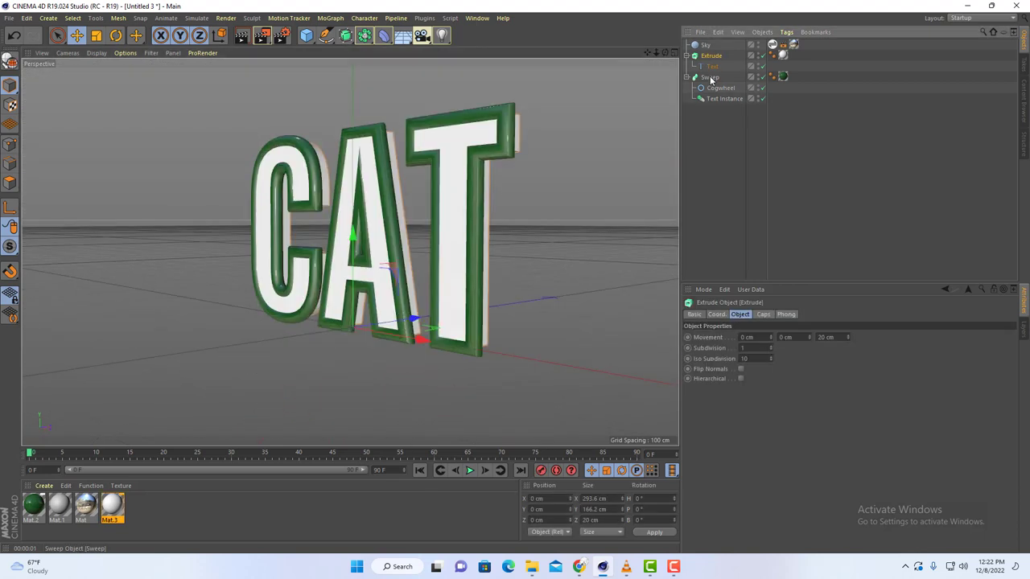
pyautogui.click(711, 77)
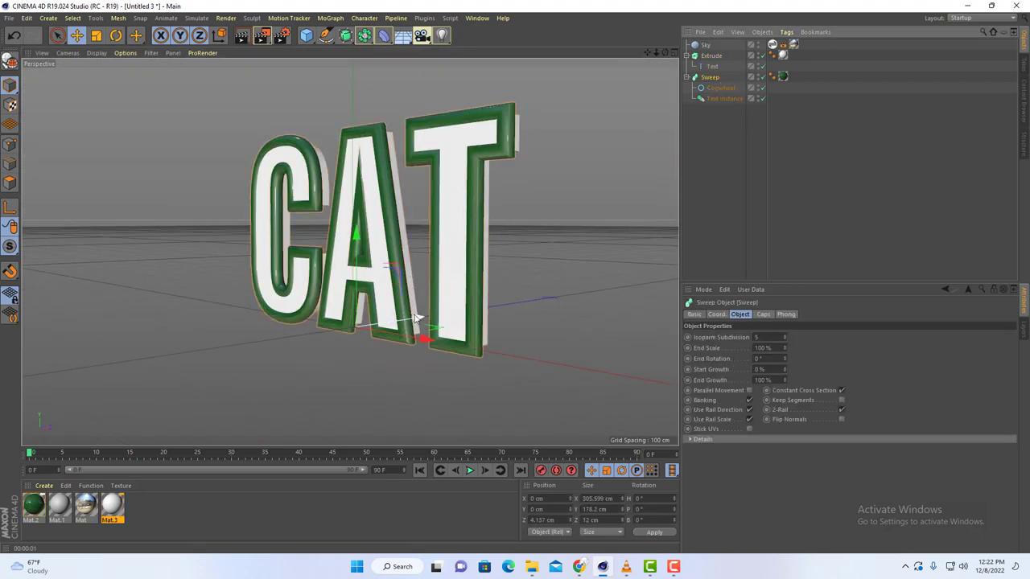
pyautogui.moveTo(416, 318); pyautogui.dragTo(420, 311)
pyautogui.moveTo(665, 53); pyautogui.dragTo(671, 72)
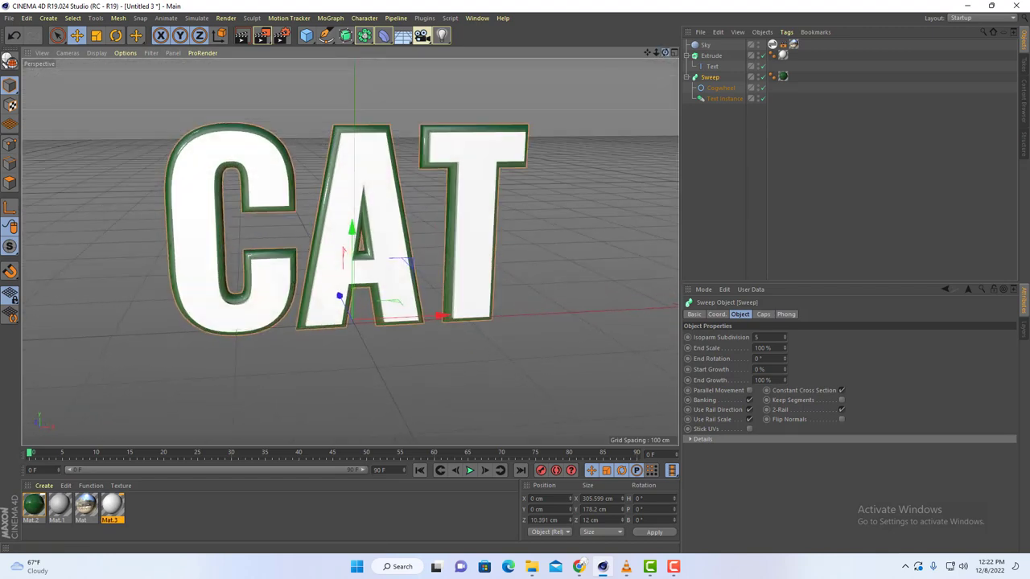
pyautogui.moveTo(523, 53); pyautogui.dragTo(531, 54)
pyautogui.hotkey('ctrl', 'r')
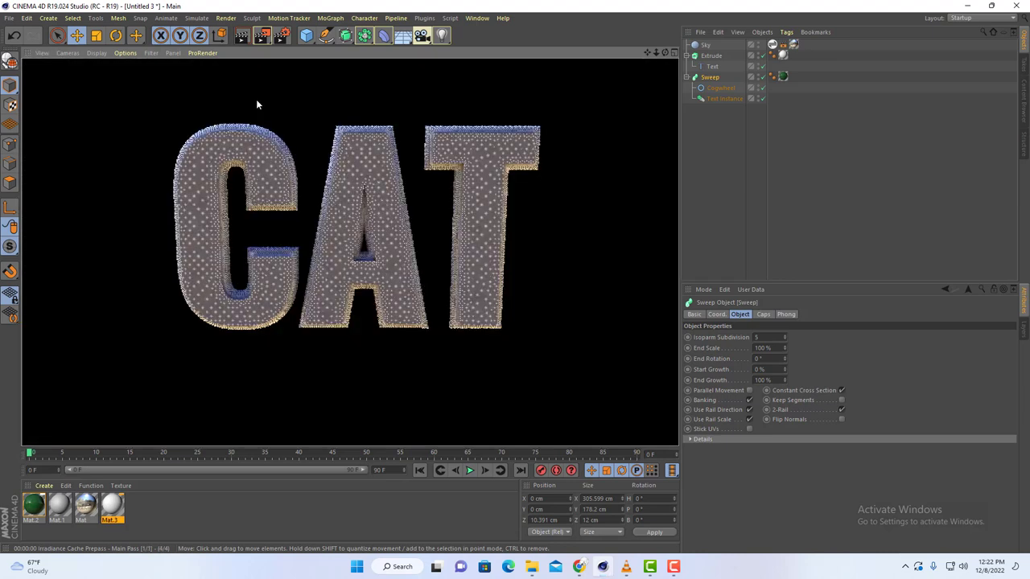